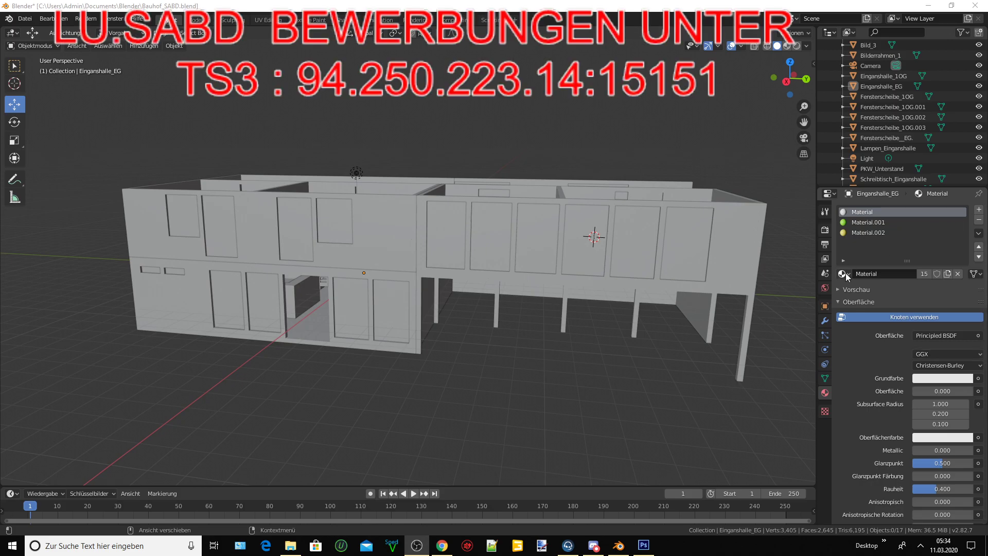
Frame the whole Bauhof building and switch the viewport to Rendered shading to show its coloured walls
middle_click_drag(567, 294, 582, 304)
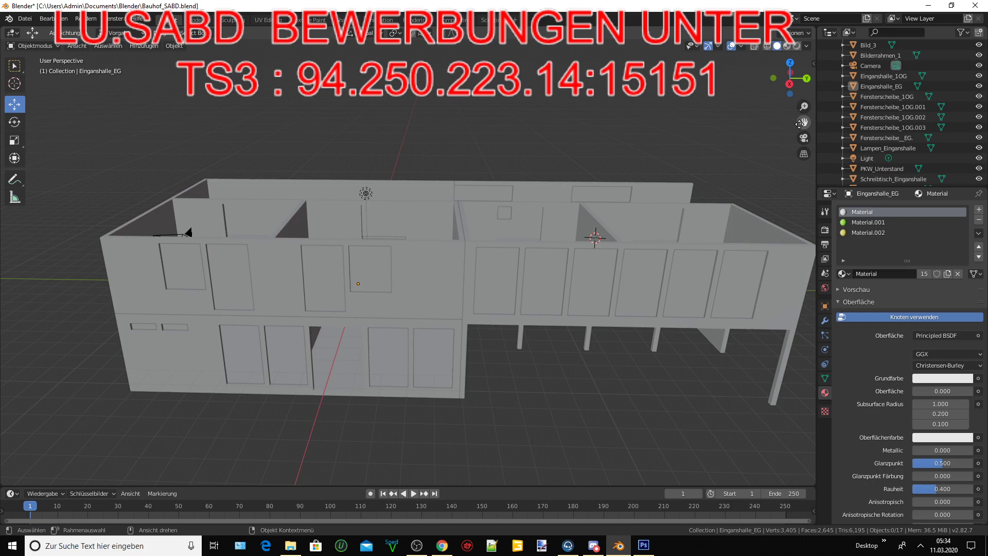
mouse_move(504, 266)
middle_mouse_down()
mouse_move(528, 245)
mouse_move(536, 261)
middle_mouse_up()
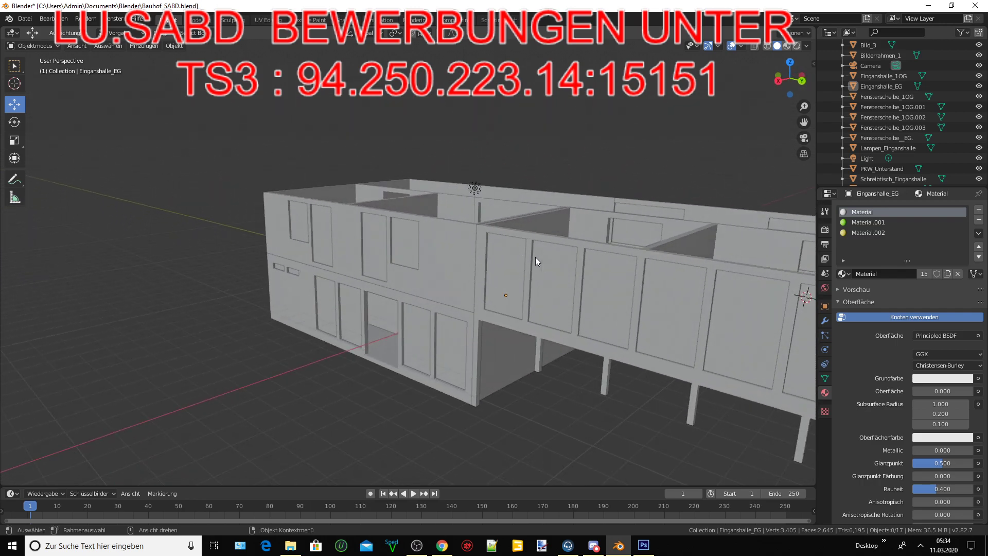
middle_click_drag(779, 136, 775, 124)
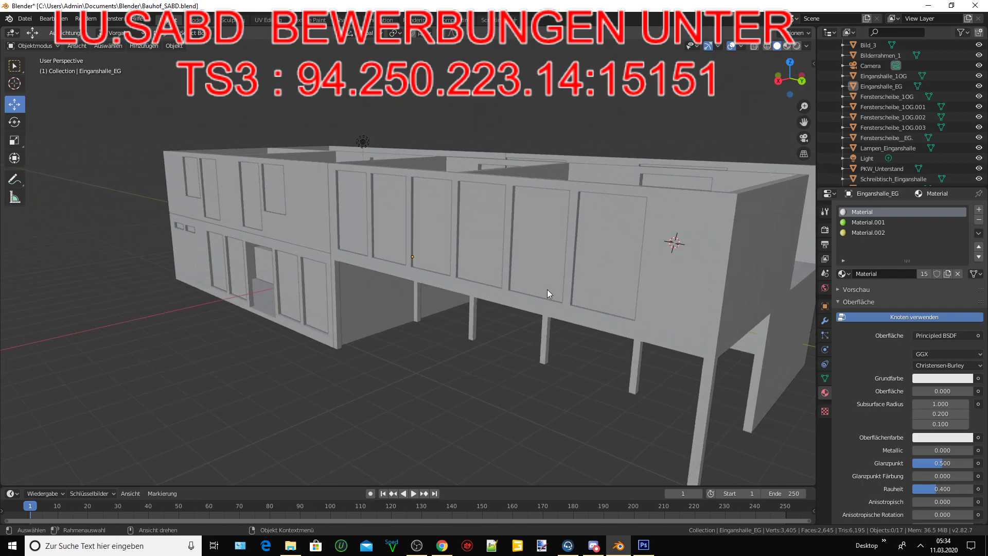
mouse_move(548, 289)
middle_mouse_down()
mouse_move(541, 255)
mouse_move(535, 360)
middle_mouse_up()
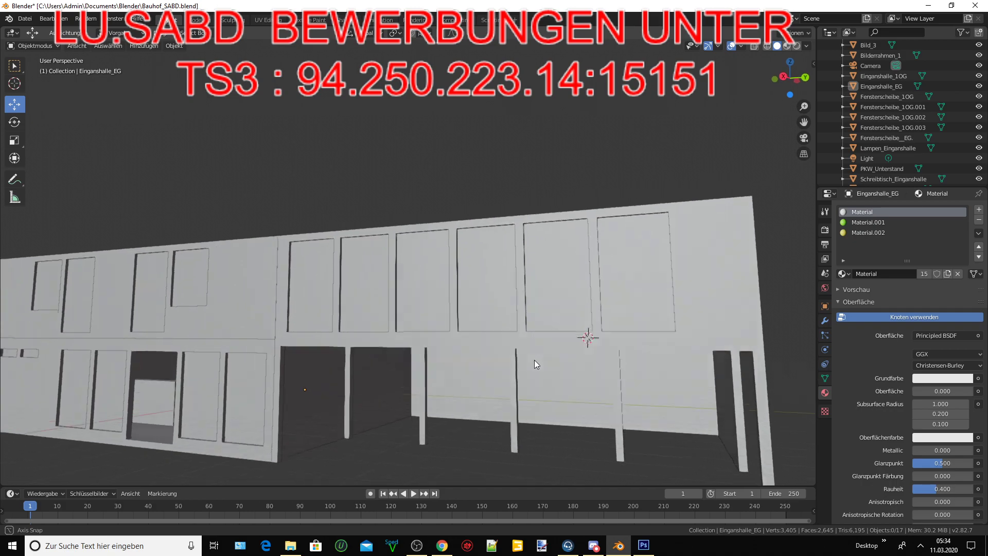
scroll(536, 360, "down", 4)
mouse_move(496, 436)
middle_mouse_down()
mouse_move(406, 428)
mouse_move(517, 415)
mouse_move(535, 438)
mouse_move(433, 416)
mouse_move(422, 395)
mouse_move(391, 391)
mouse_move(429, 384)
mouse_move(441, 404)
mouse_move(425, 439)
middle_mouse_up()
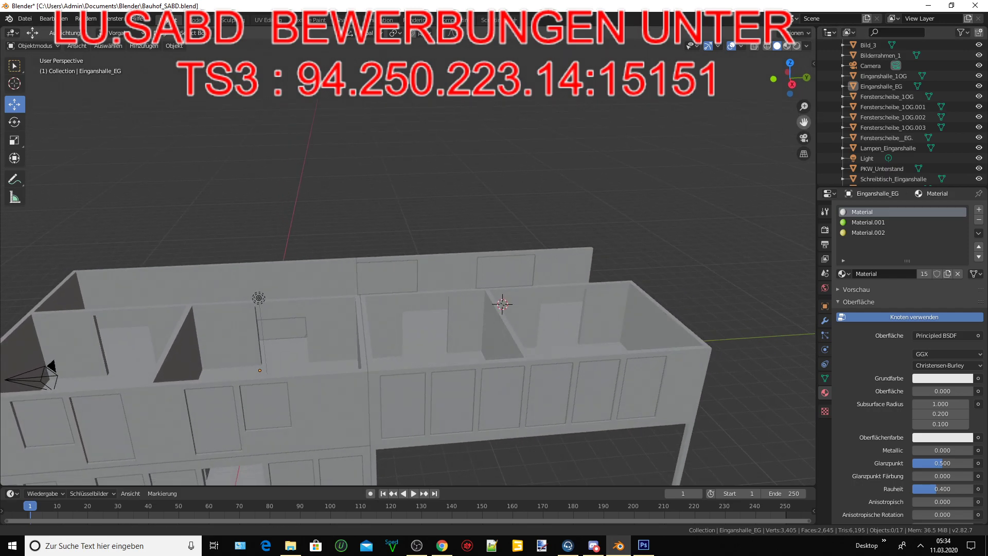
scroll(756, 155, "down", 3)
mouse_move(770, 137)
middle_mouse_down()
mouse_move(550, 225)
mouse_move(489, 233)
mouse_move(681, 160)
middle_mouse_up()
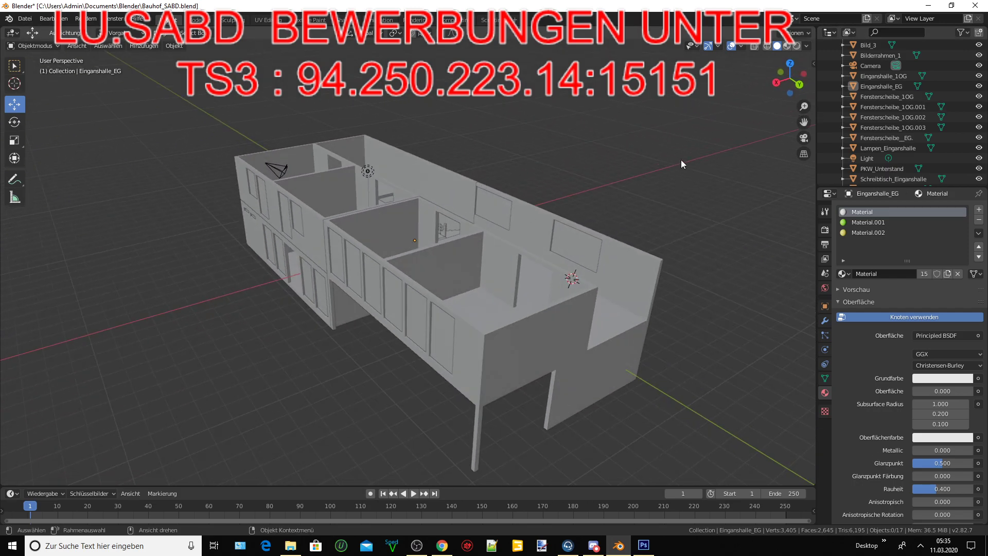
middle_click_drag(794, 129, 785, 41, "shift")
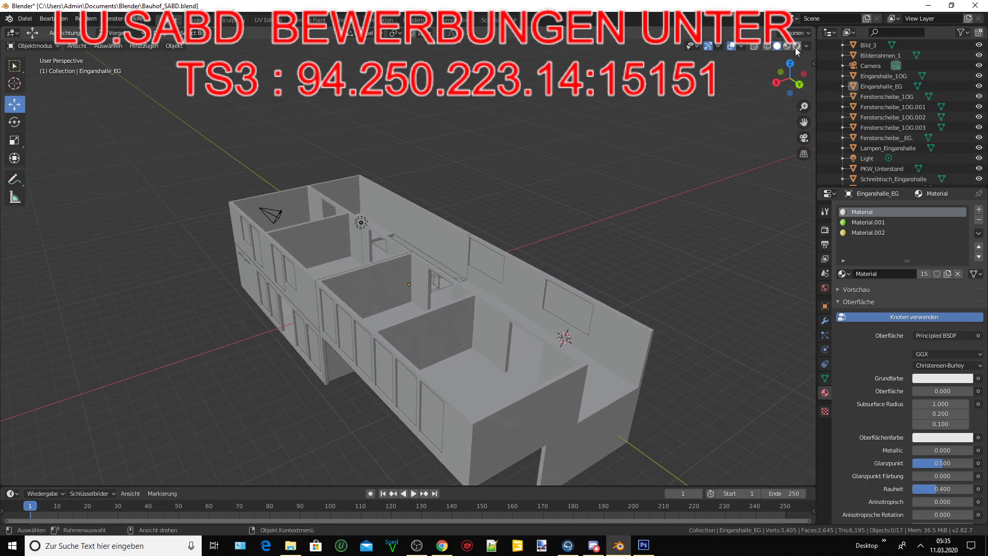
left_click(796, 46)
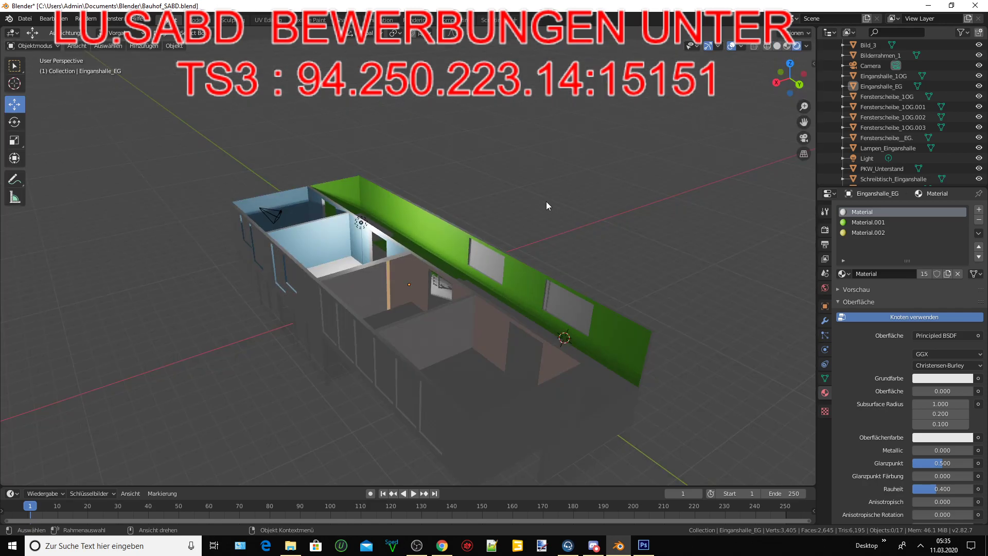
From a high oblique view, select the PKW_Unterstand carport mesh
mouse_move(546, 201)
middle_mouse_down()
mouse_move(558, 190)
mouse_move(568, 211)
middle_mouse_up()
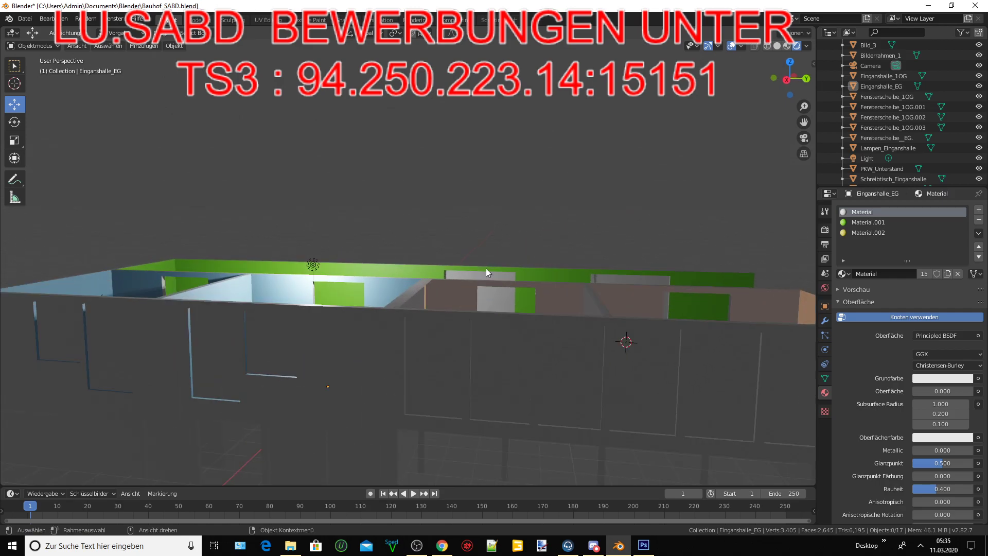
mouse_move(486, 267)
middle_mouse_down()
mouse_move(369, 282)
mouse_move(439, 284)
middle_mouse_up()
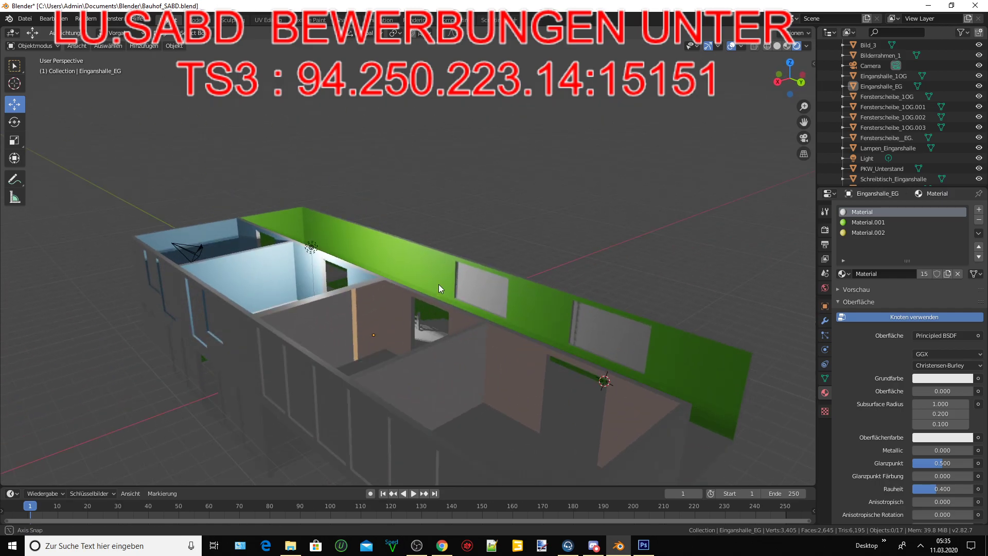
scroll(436, 286, "up", 2)
left_click(328, 322)
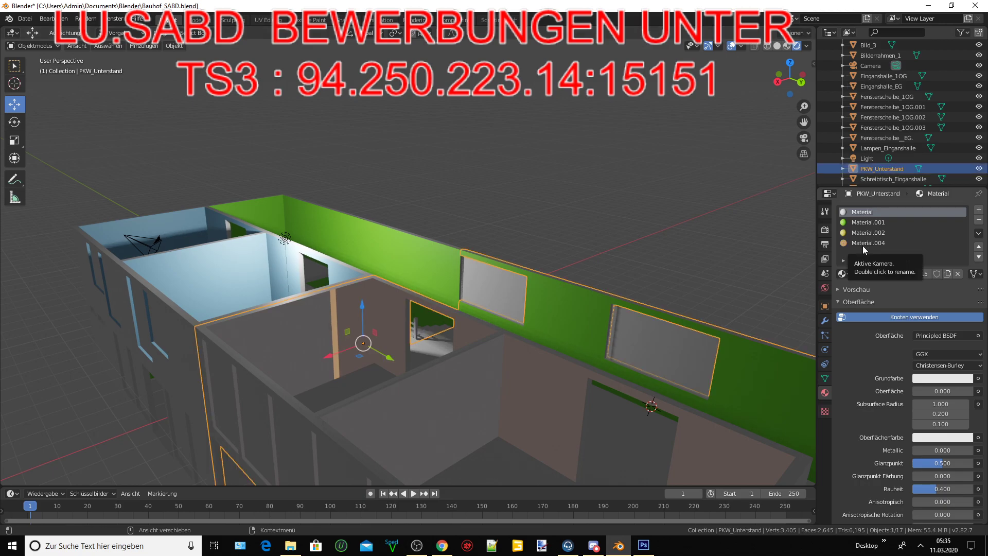
In Edit Mode, assign Material.004 to the thin interior wall strip
left_click(58, 45)
left_click(42, 69)
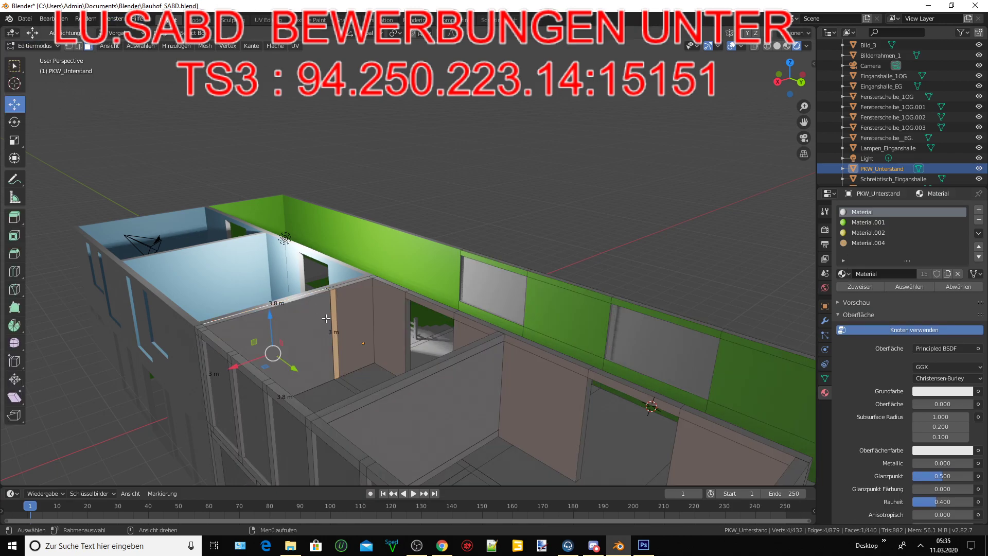
left_click(323, 320)
left_click(868, 242)
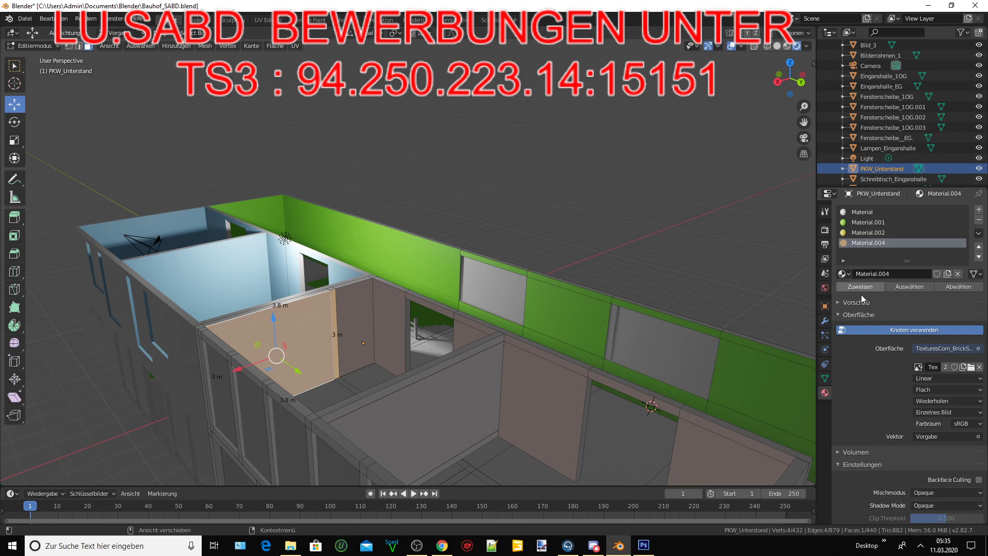
left_click(386, 320)
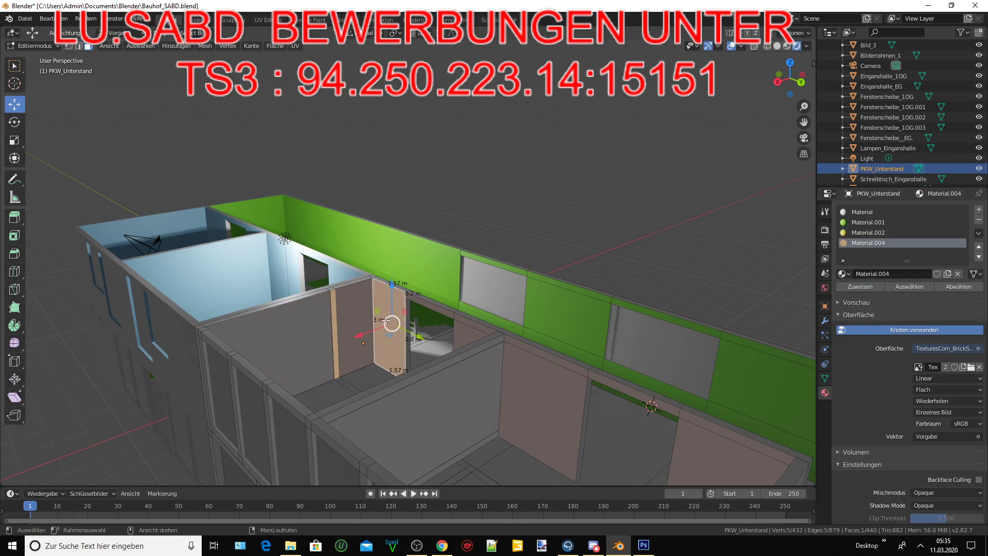
left_click(335, 313)
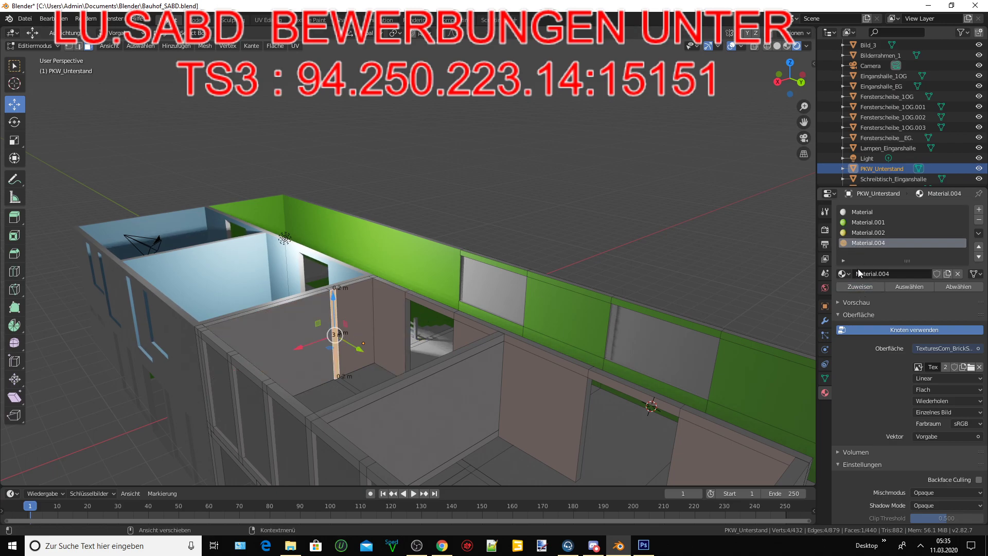
left_click(860, 288)
Select the 4.09 by 2.8 m, 3.8 m and tan 5.4 by 2.6 m wall faces with their strips
left_click(351, 330)
mouse_move(360, 329)
middle_mouse_down()
mouse_move(466, 320)
mouse_move(395, 311)
middle_mouse_up()
left_click(493, 323)
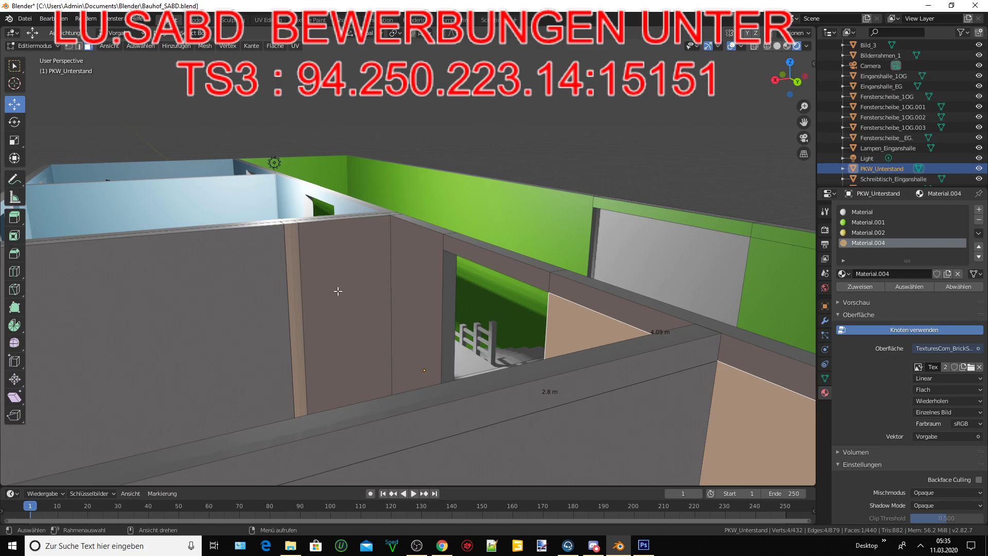
middle_click_drag(337, 291, 319, 281)
left_click(304, 272)
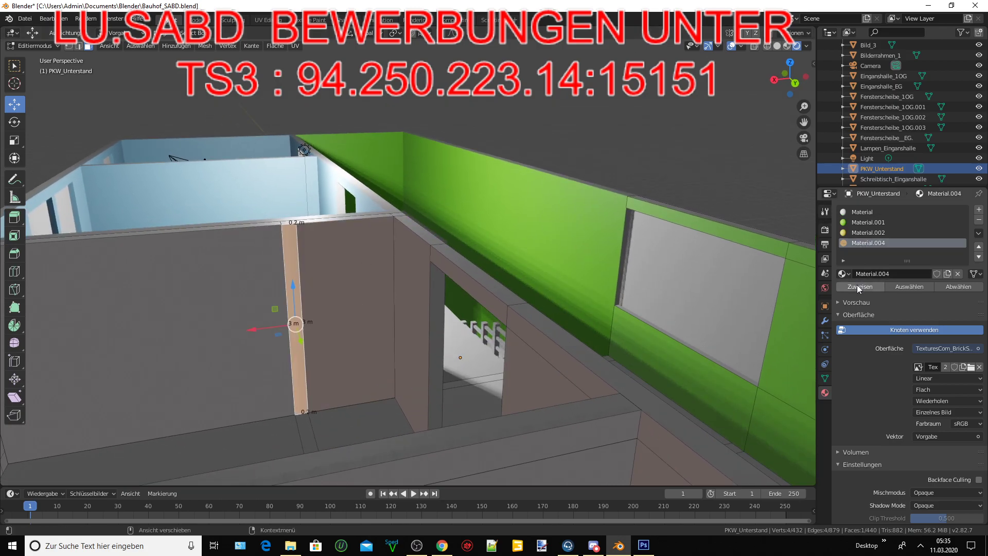
left_click(252, 276)
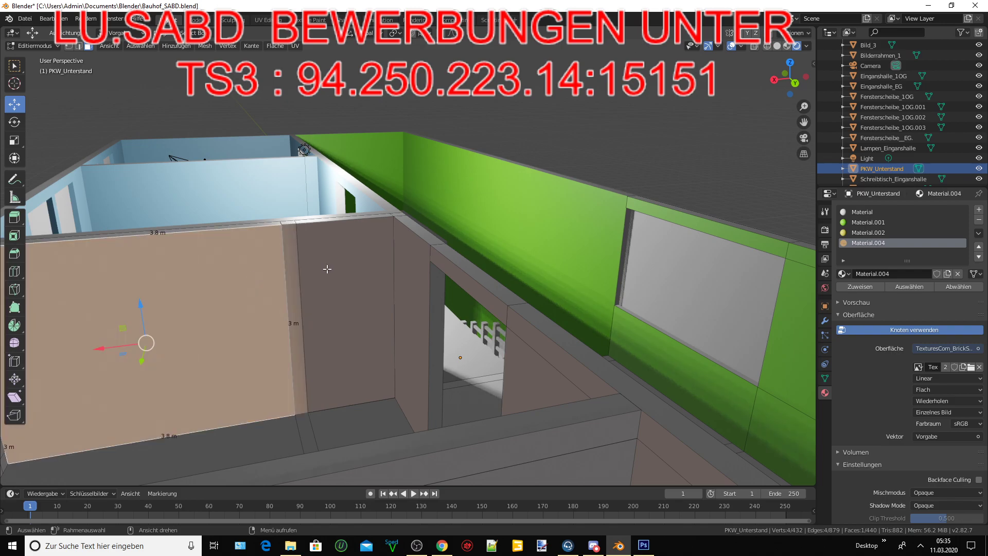
mouse_move(328, 268)
middle_mouse_down()
mouse_move(443, 276)
mouse_move(548, 227)
middle_mouse_up()
left_click(549, 226)
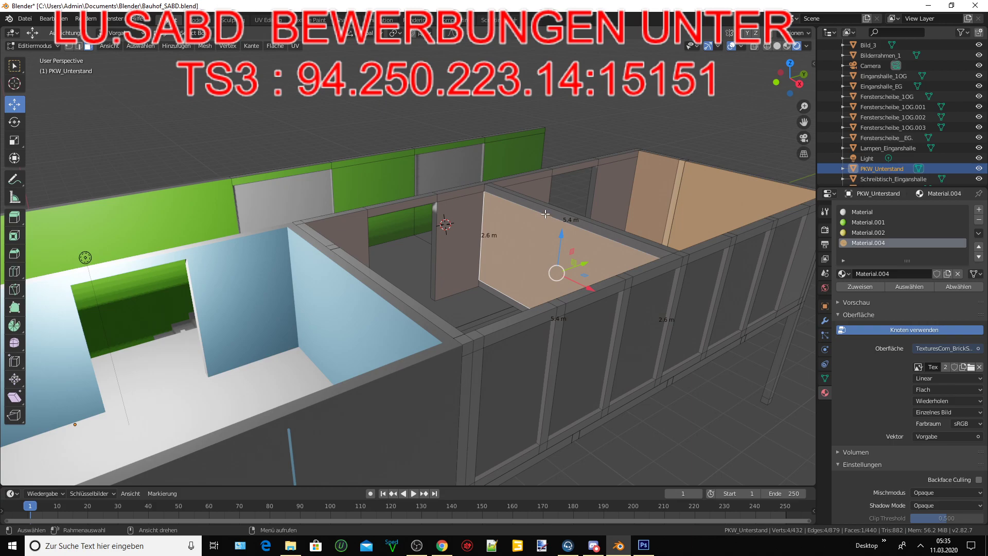
left_click(545, 211, "shift")
left_click(502, 296, "shift")
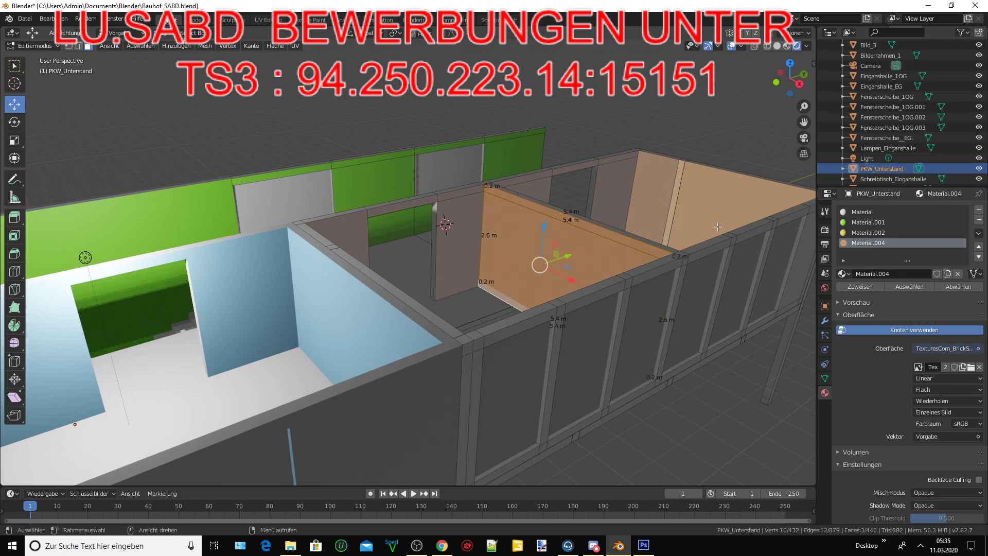
Clear the selection and reselect the large tan wall, its 0.2 m top strip and floor face
key("alt+a")
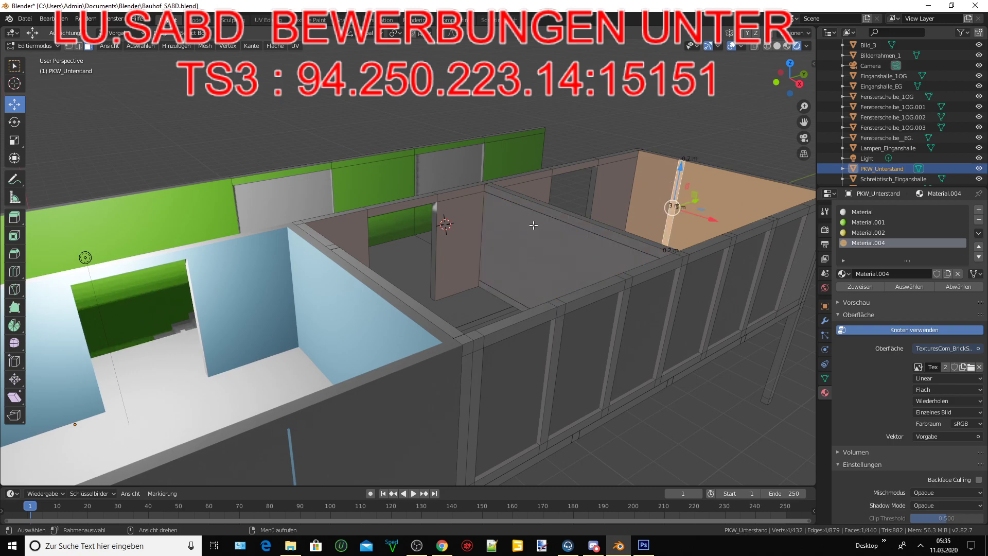
left_click(533, 225)
scroll(533, 225, "up", 2)
left_click(537, 203)
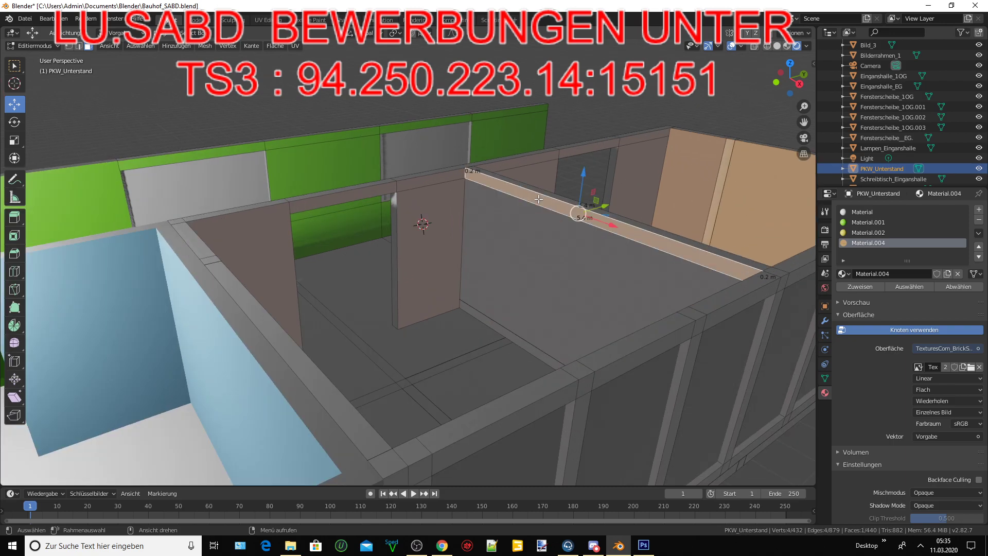
left_click(490, 285, "shift")
left_click(489, 328, "shift")
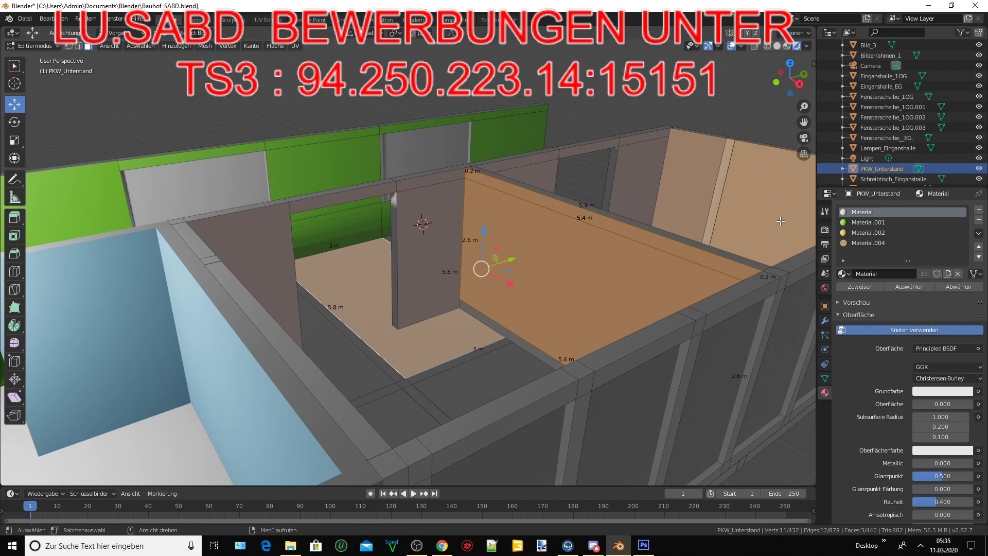
left_click(455, 336)
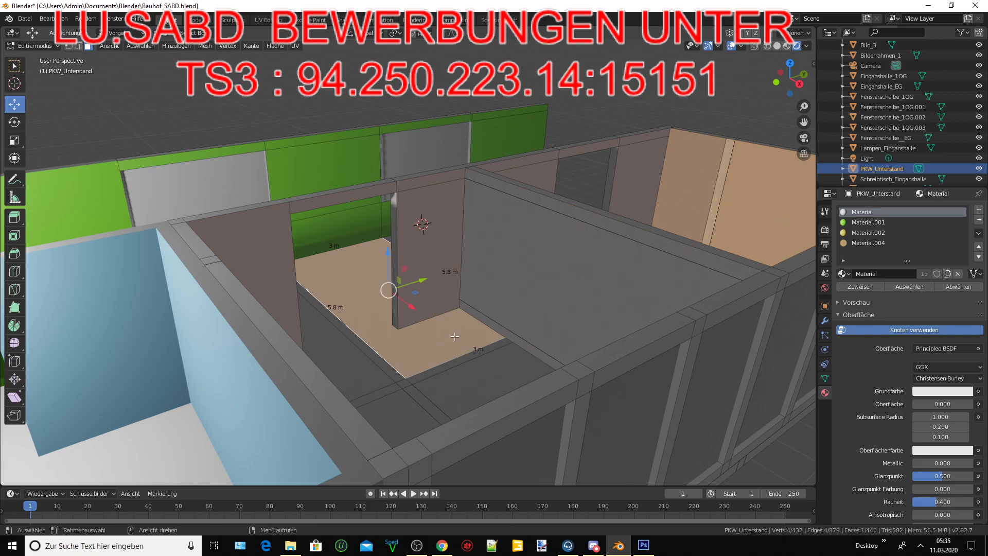
Select the large wall face with its top and bottom strips, then the narrow wall face
left_click(522, 274, "shift")
left_click(522, 258)
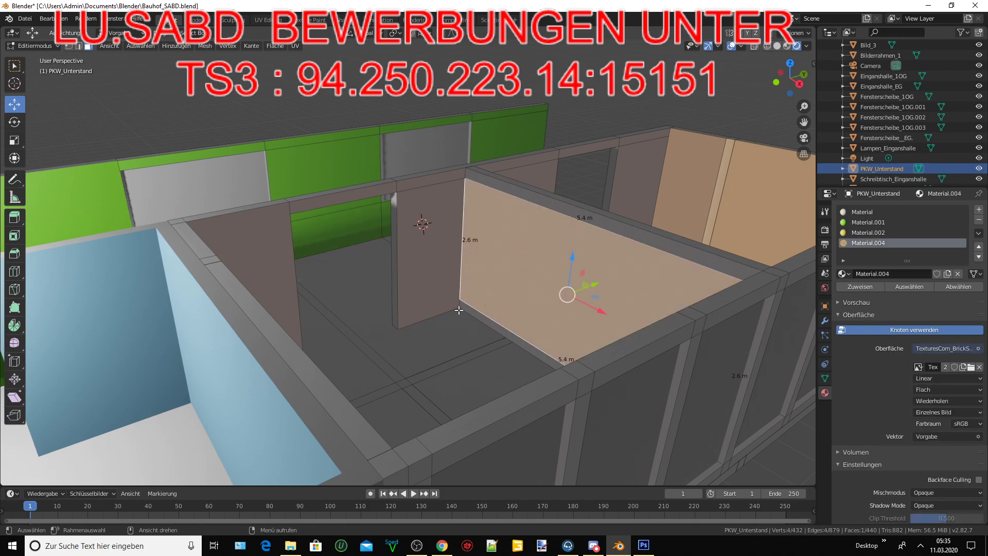
left_click(568, 213, "shift")
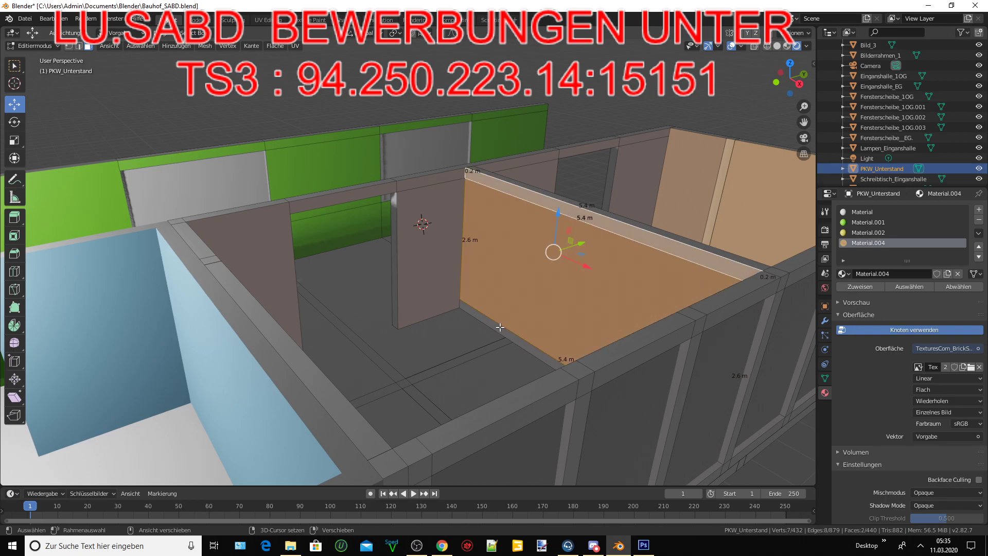
left_click(500, 327, "shift")
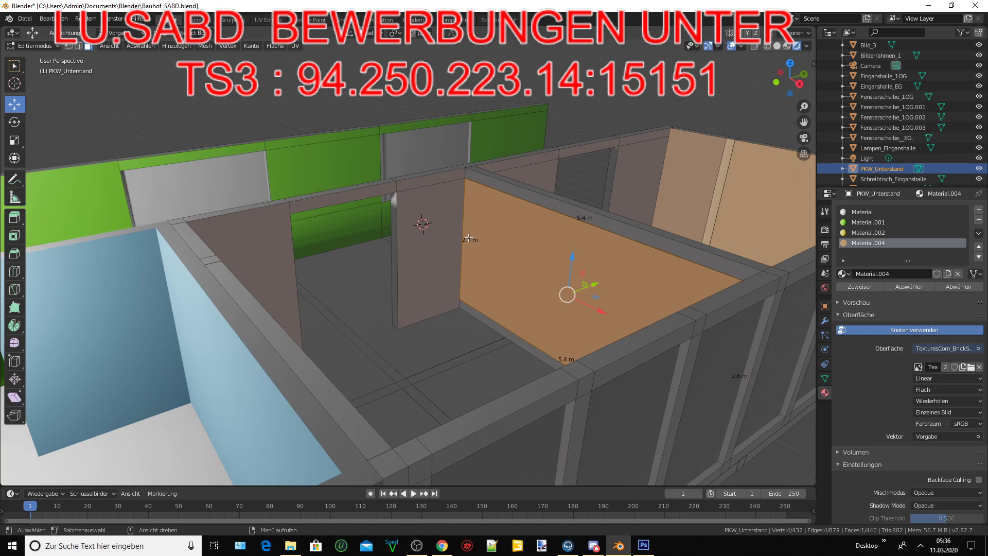
left_click(430, 219)
mouse_move(505, 232)
middle_mouse_down()
mouse_move(330, 222)
mouse_move(359, 236)
mouse_move(646, 240)
mouse_move(168, 73)
middle_mouse_up()
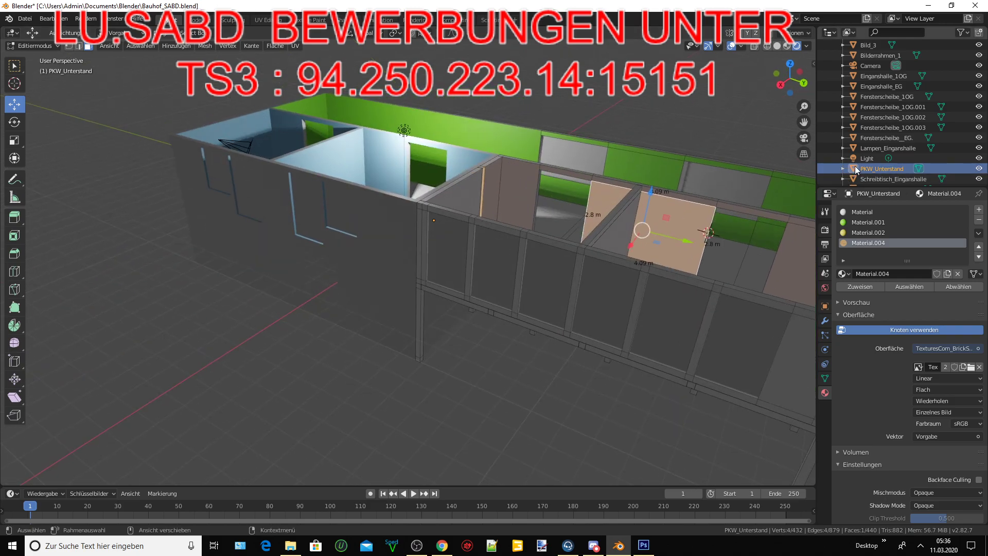
Return to Object Mode and select the Eingangshalle_1OG object
scroll(864, 171, "down", 1)
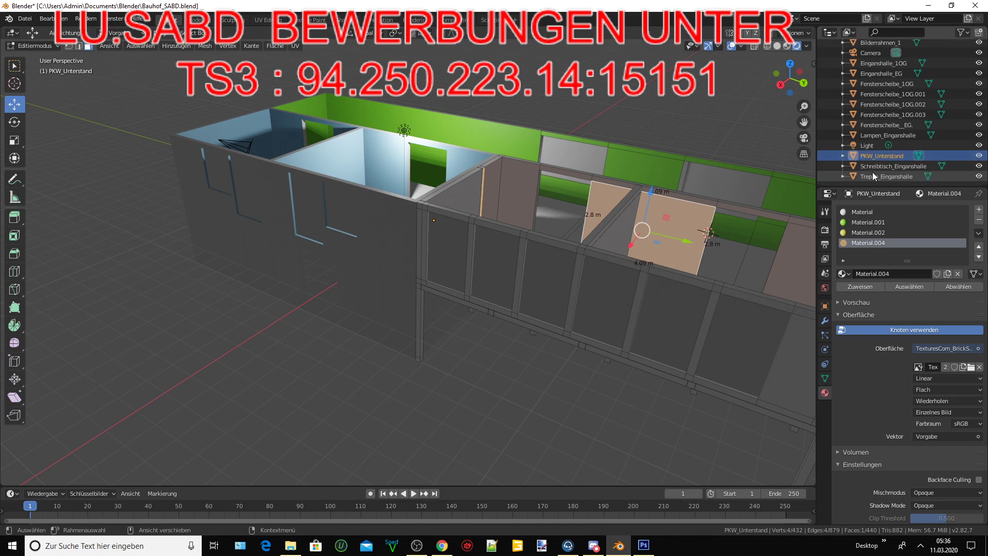
left_click(878, 135)
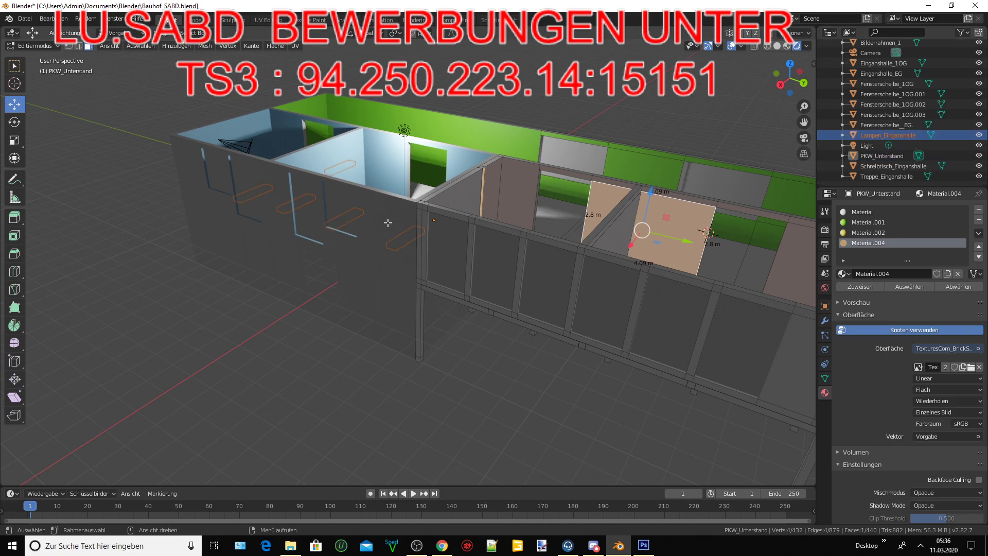
left_click(52, 46)
left_click(44, 58)
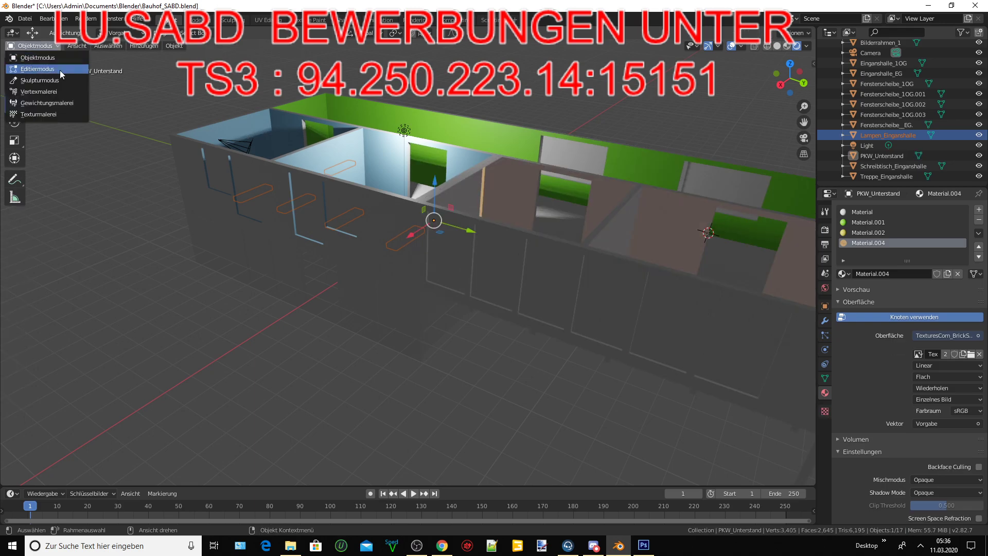
left_click(398, 238)
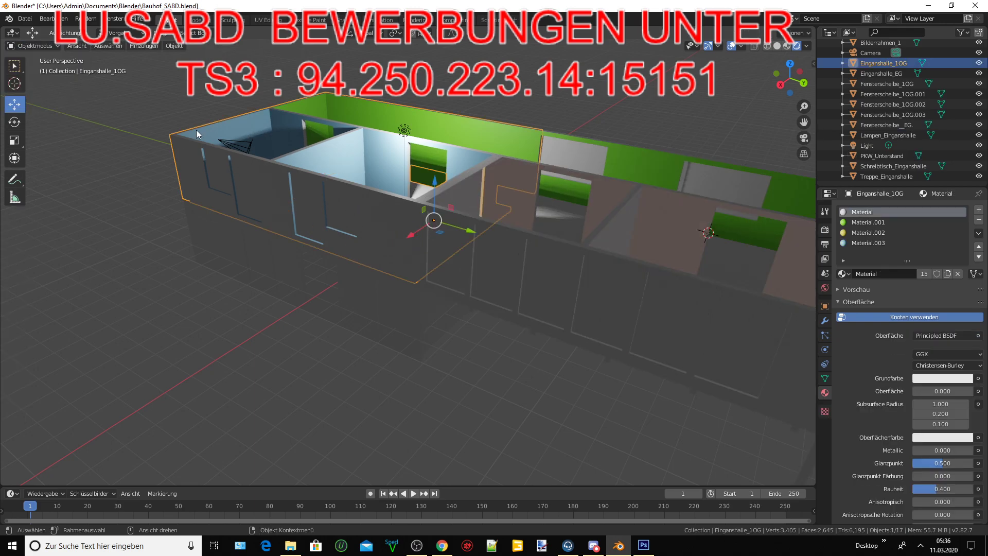
Orbit and zoom the view down to the green interior staircase
scroll(378, 211, "up", 5)
middle_click_drag(378, 211, 413, 184)
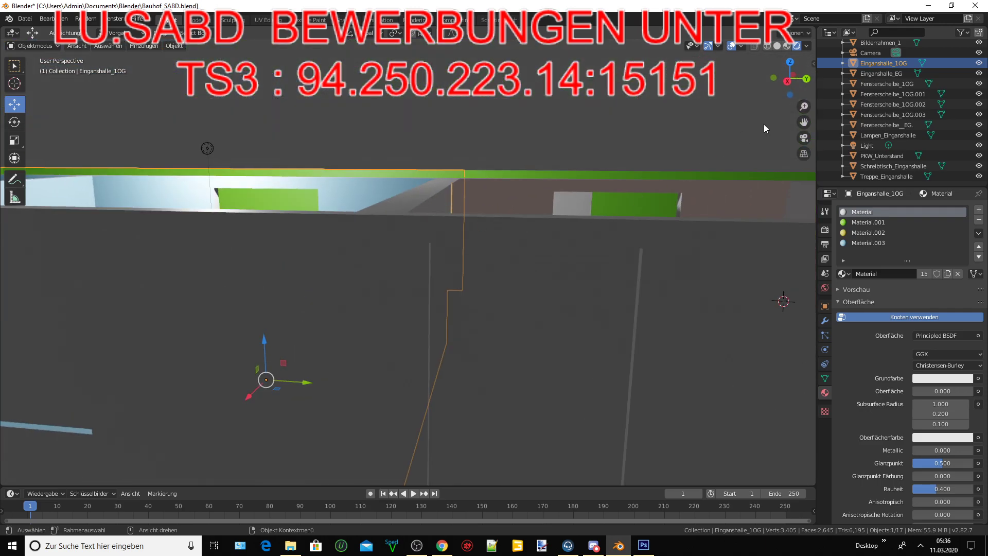
scroll(516, 284, "down", 3)
scroll(516, 285, "down", 2)
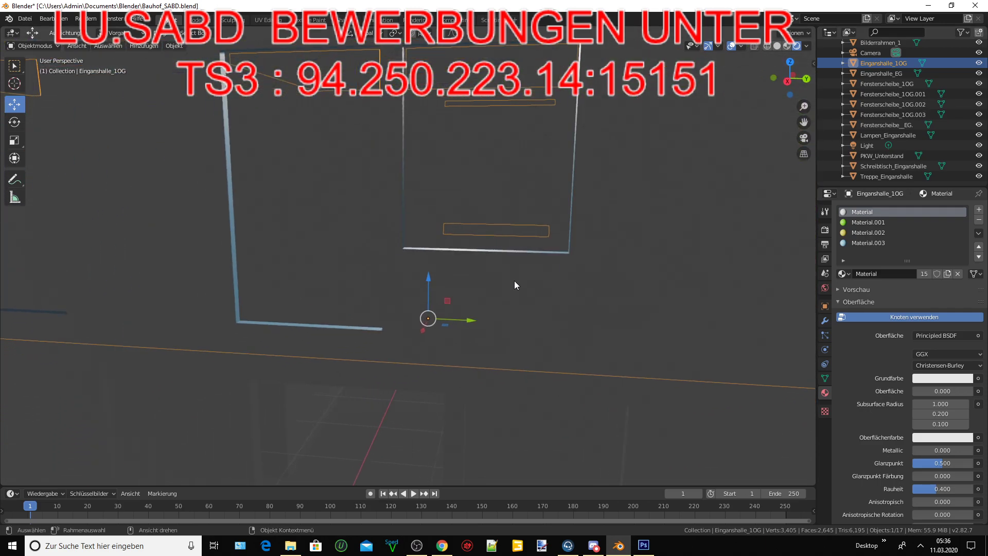
mouse_move(514, 280)
middle_mouse_down()
mouse_move(415, 331)
mouse_move(418, 314)
mouse_move(698, 211)
middle_mouse_up()
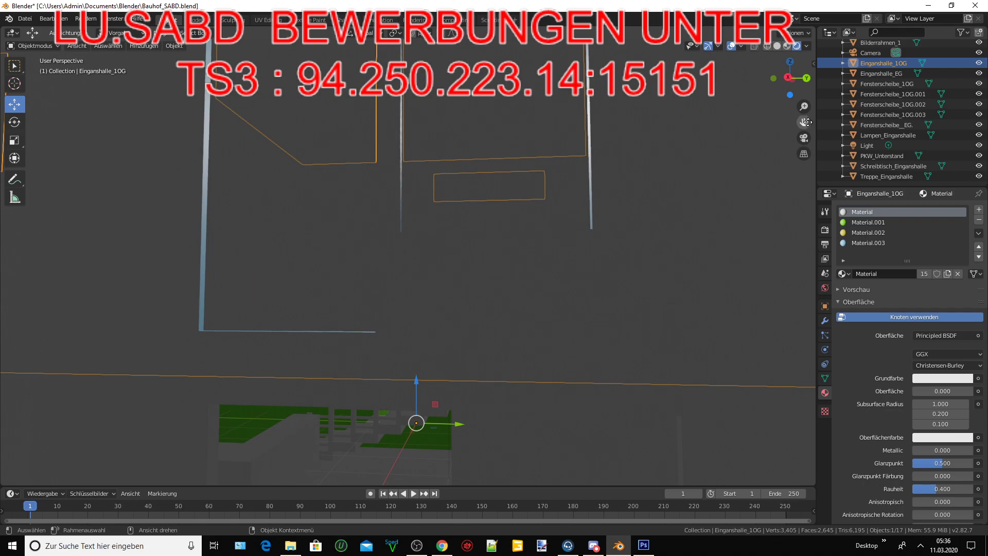
scroll(529, 368, "up", 3)
scroll(480, 316, "up", 2)
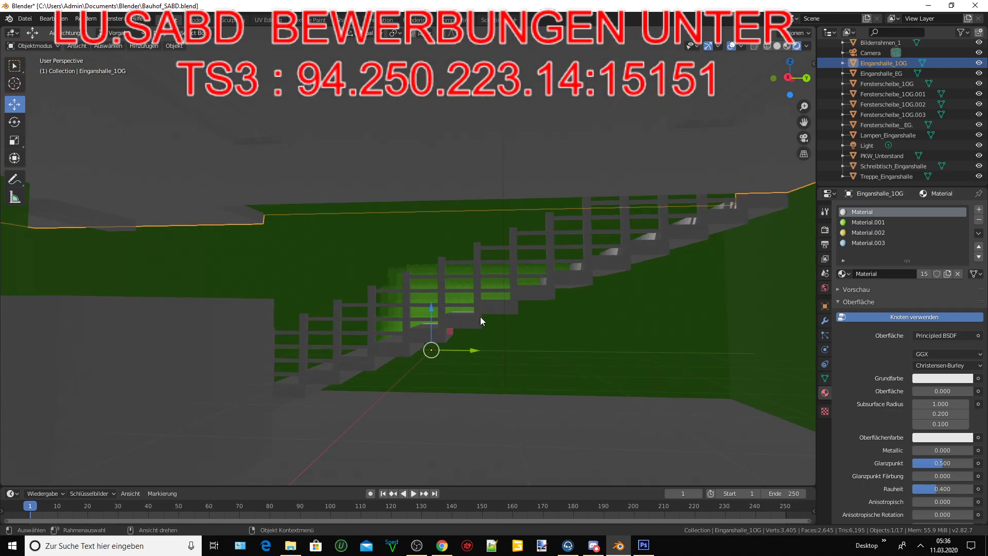
scroll(480, 317, "down", 2)
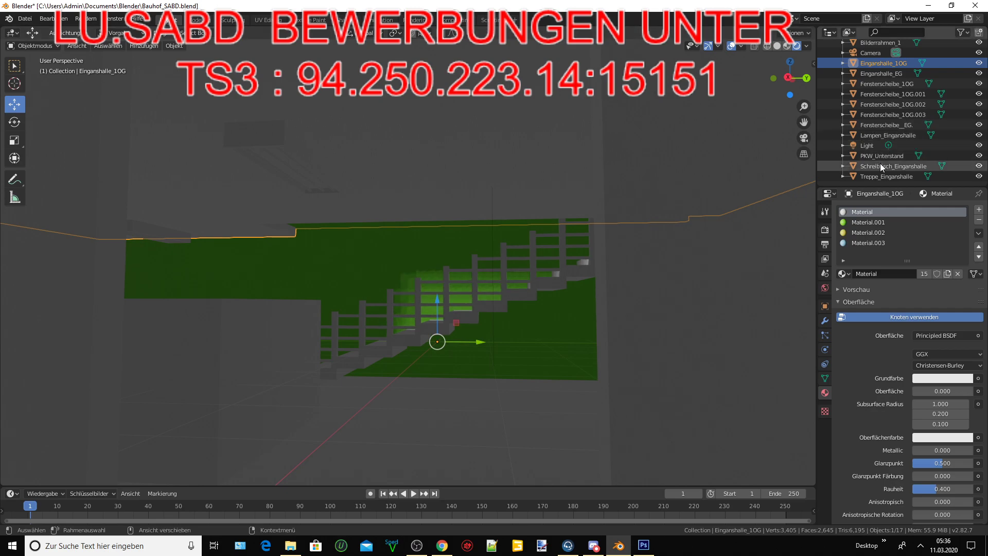
In Edit Mode on Lampen_Eingangshalle, select the whole linked wooden lamp geometry
left_click(875, 136)
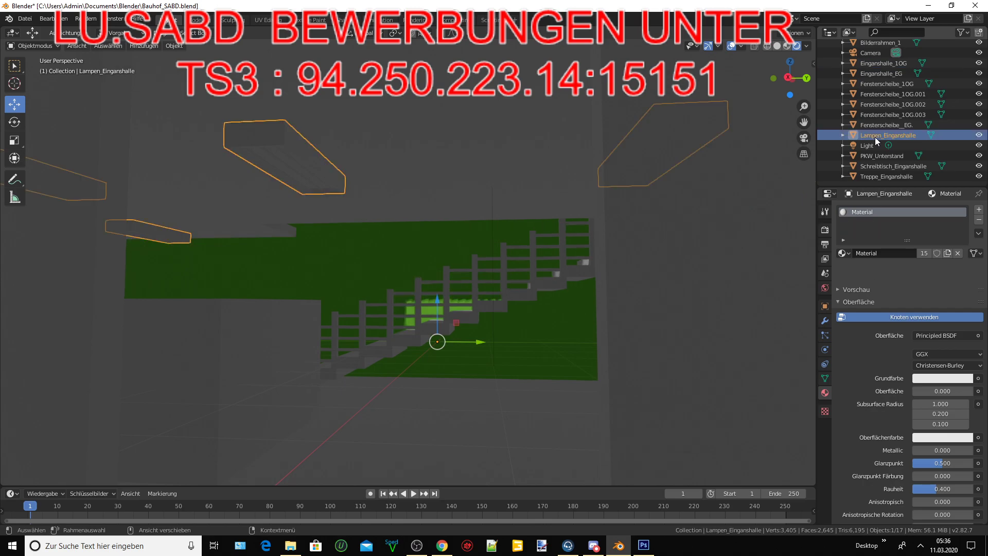
left_click(51, 46)
left_click(49, 46)
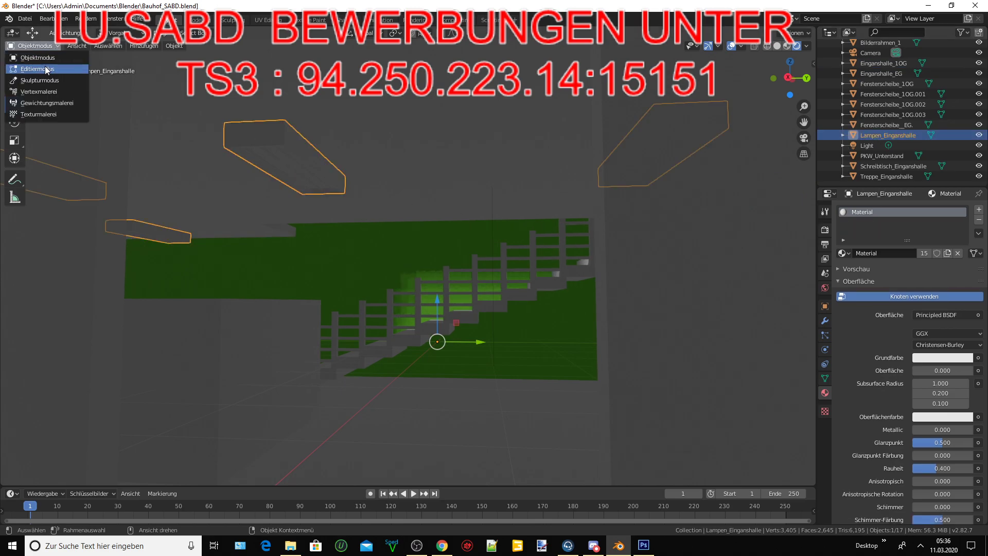
left_click(47, 70)
left_click(280, 153)
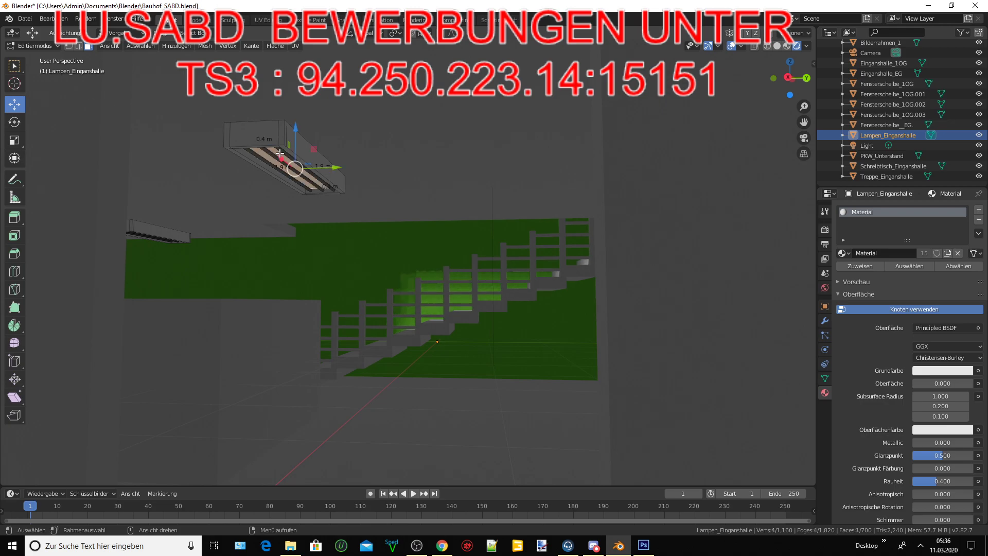
left_click(264, 158)
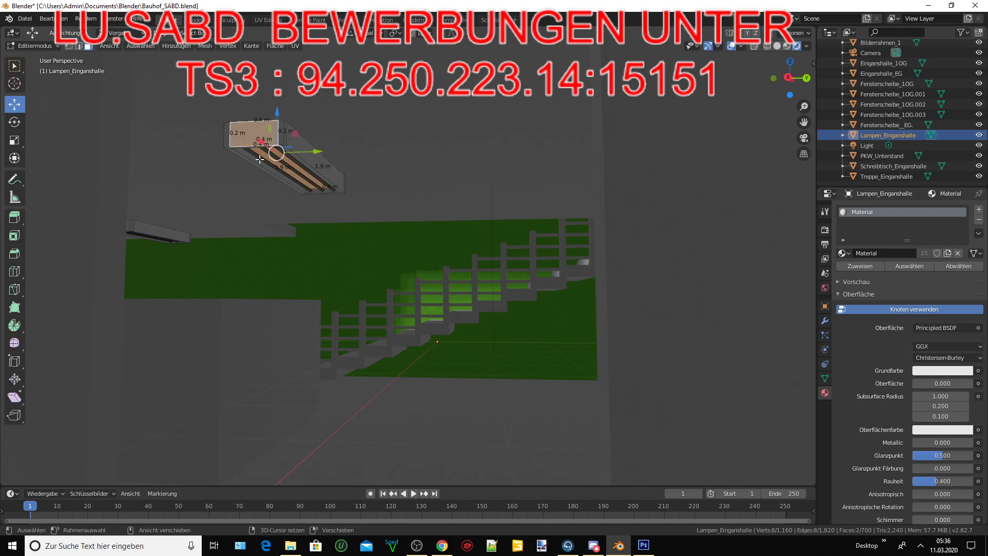
left_click(271, 155, "shift")
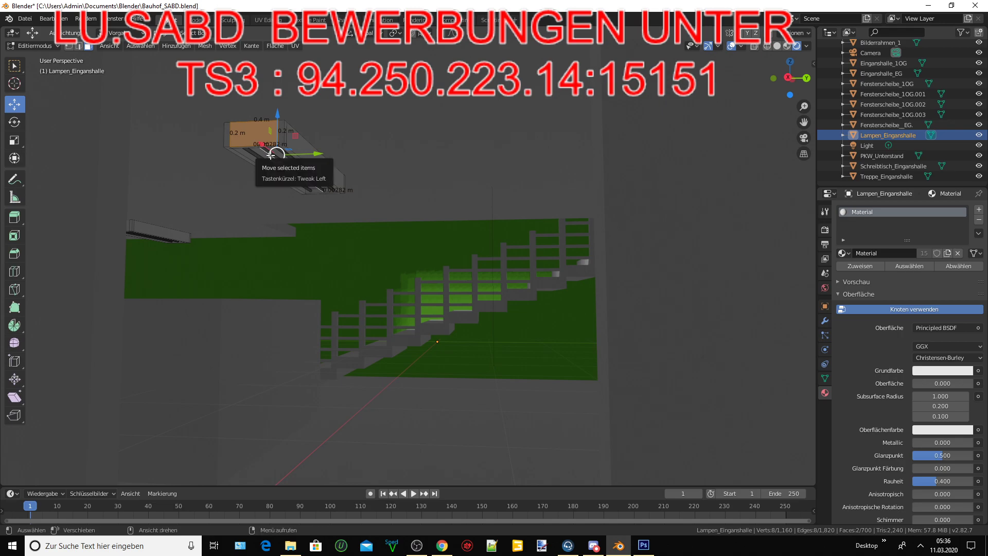
key("l")
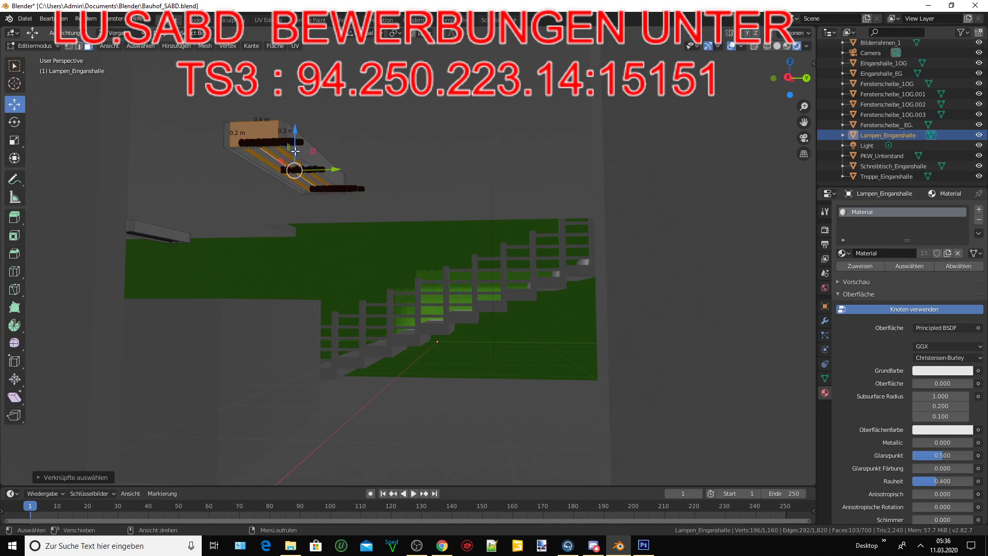
key("l")
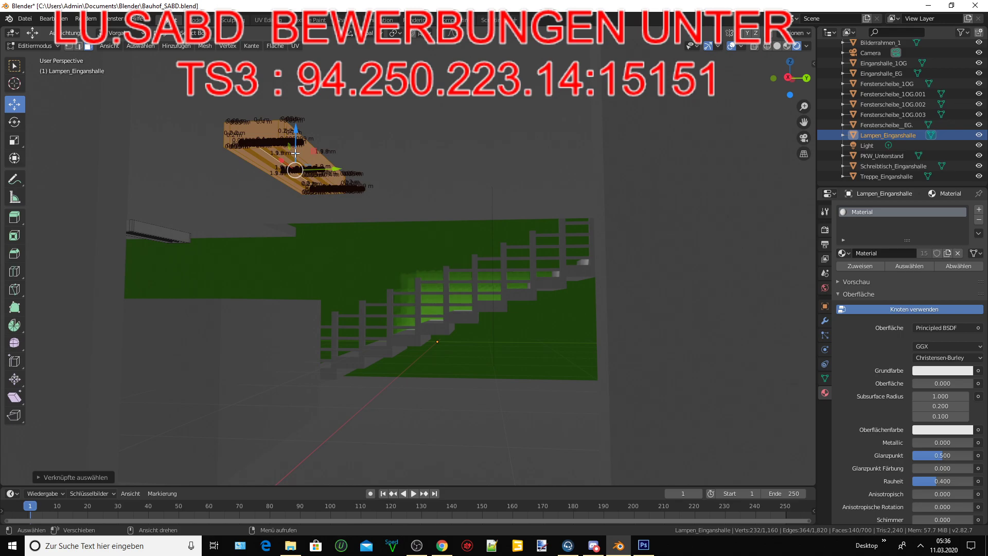
Duplicate the lamp and move the copy into the room behind
key("shift+d")
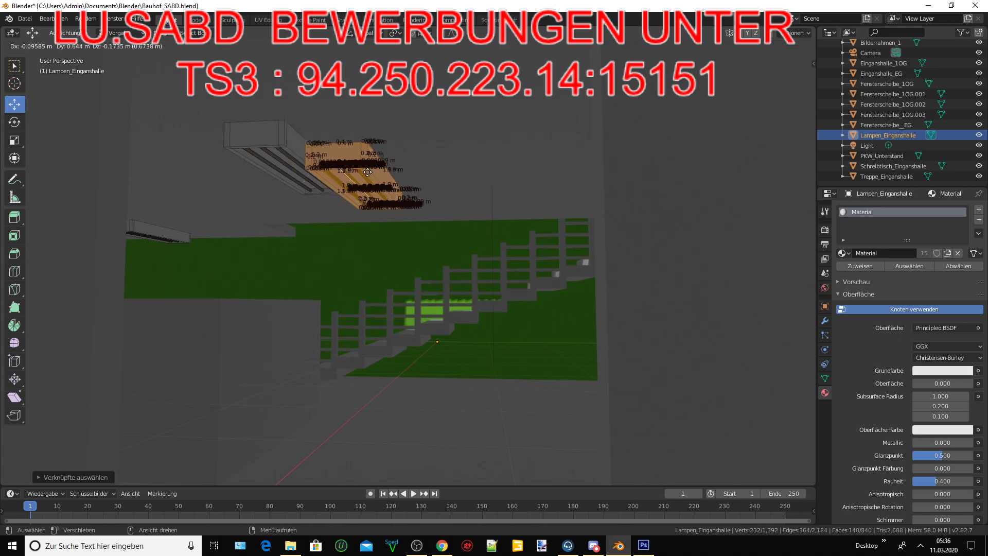
right_click(368, 172)
scroll(403, 171, "up", 5)
middle_click_drag(399, 190, 562, 140)
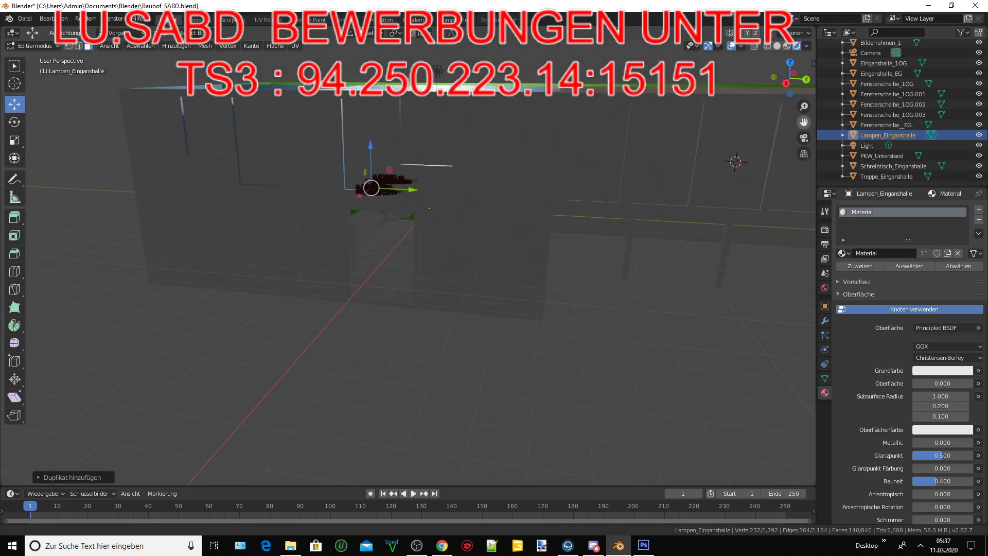
left_click_drag(803, 122, 374, 205)
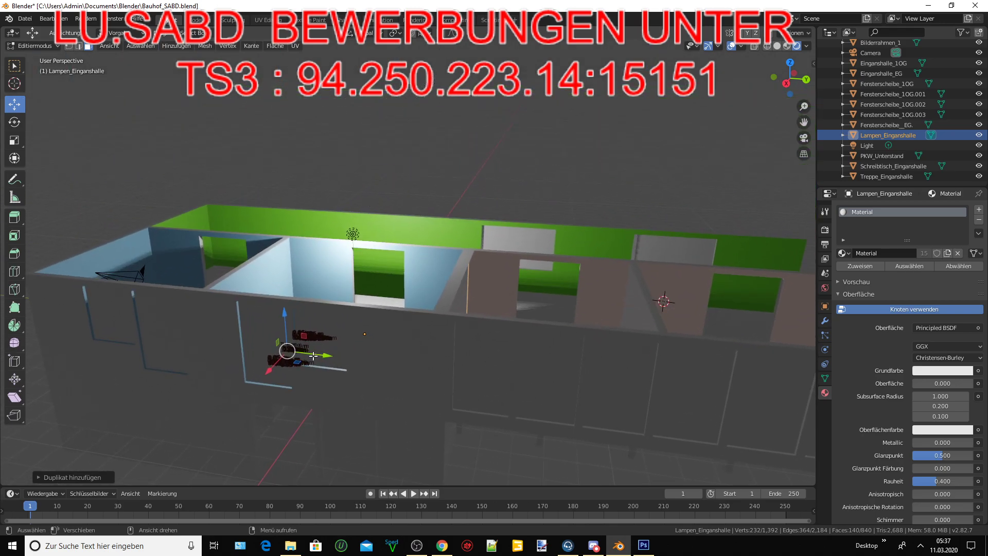
left_click_drag(287, 334, 372, 228)
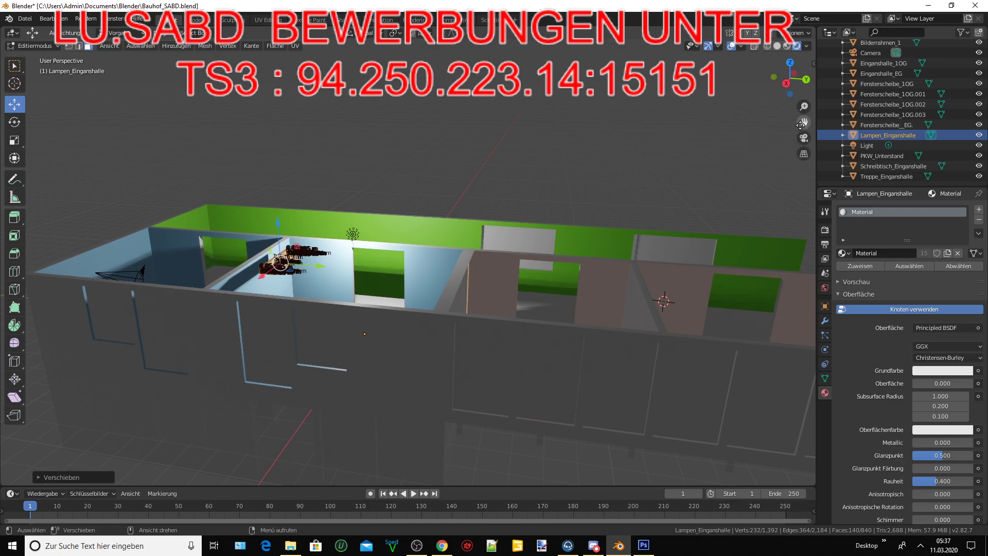
left_click_drag(801, 124, 811, 123)
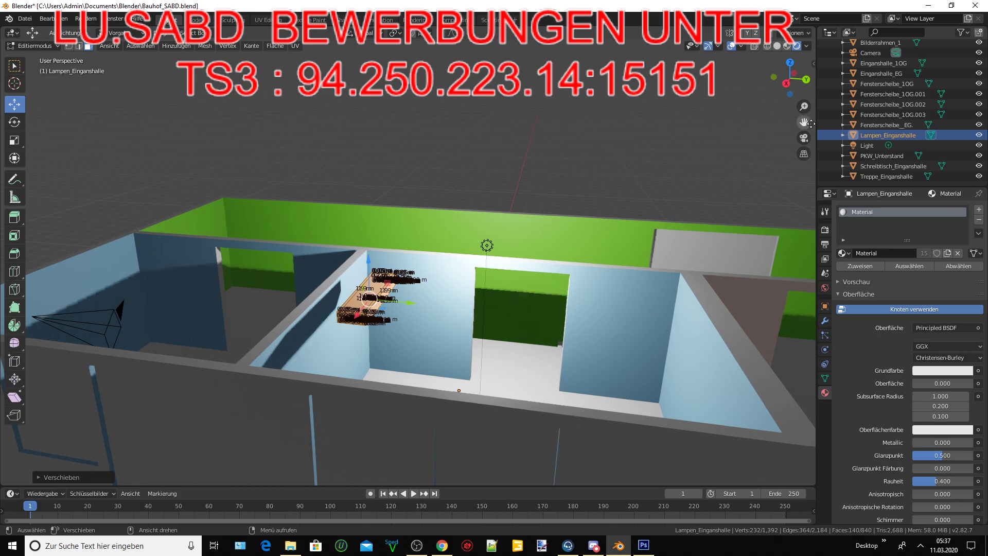
middle_click_drag(566, 205, 612, 198)
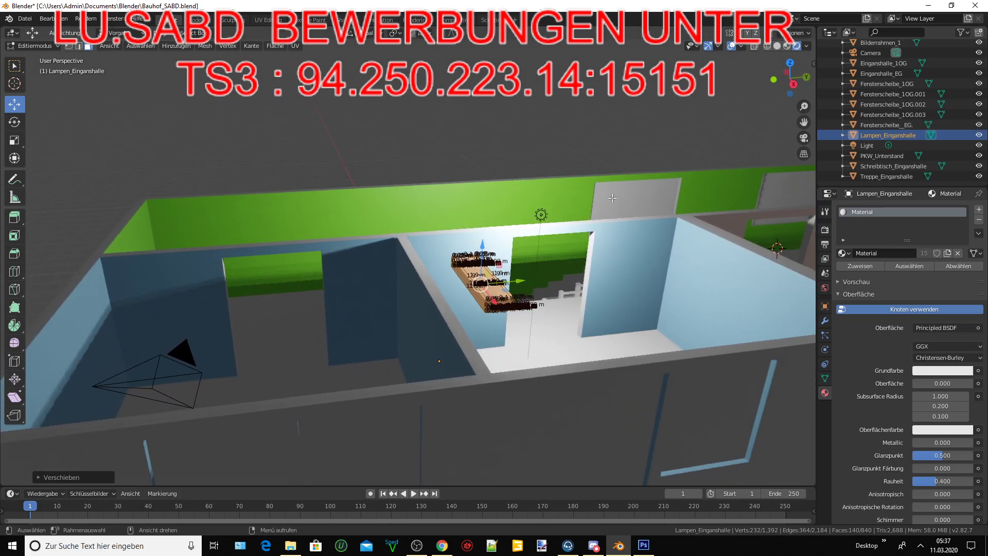
Slide the lamp copy left along the Y axis and centre the view on it
key("g")
key("y")
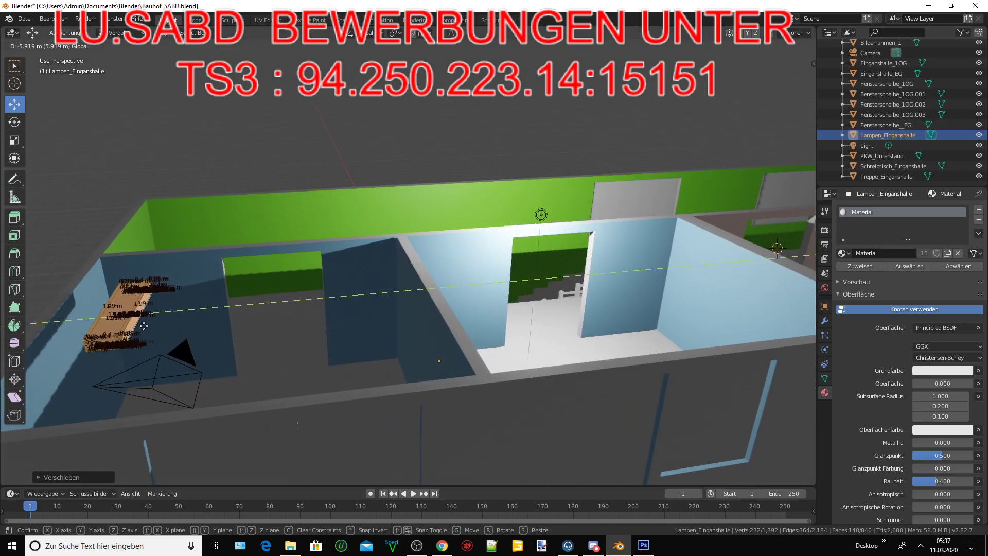
left_click_drag(144, 326, 93, 324)
left_click(93, 324)
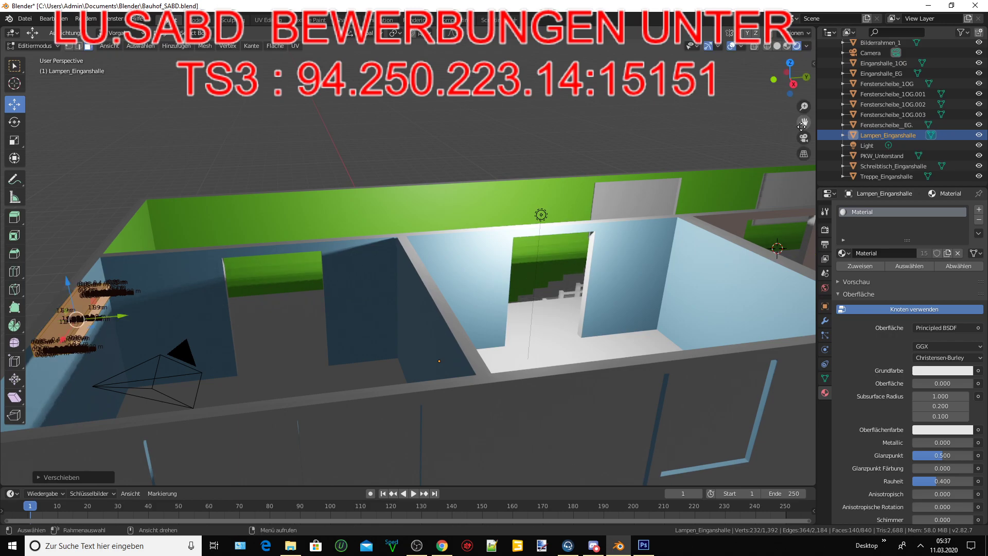
key("KP_Decimal")
scroll(324, 194, "up", 3)
scroll(469, 235, "up", 2)
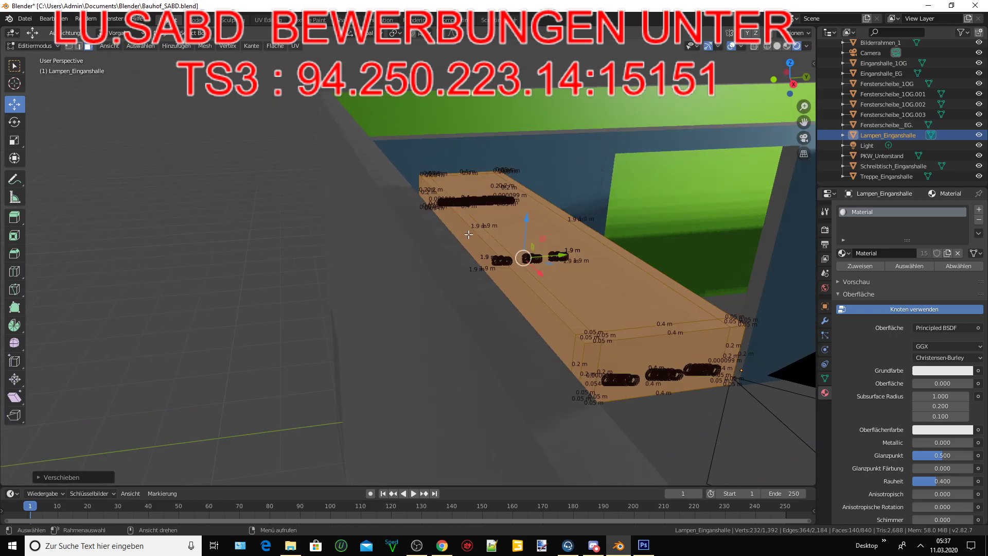
mouse_move(475, 237)
middle_mouse_down()
mouse_move(456, 234)
mouse_move(520, 263)
middle_mouse_up()
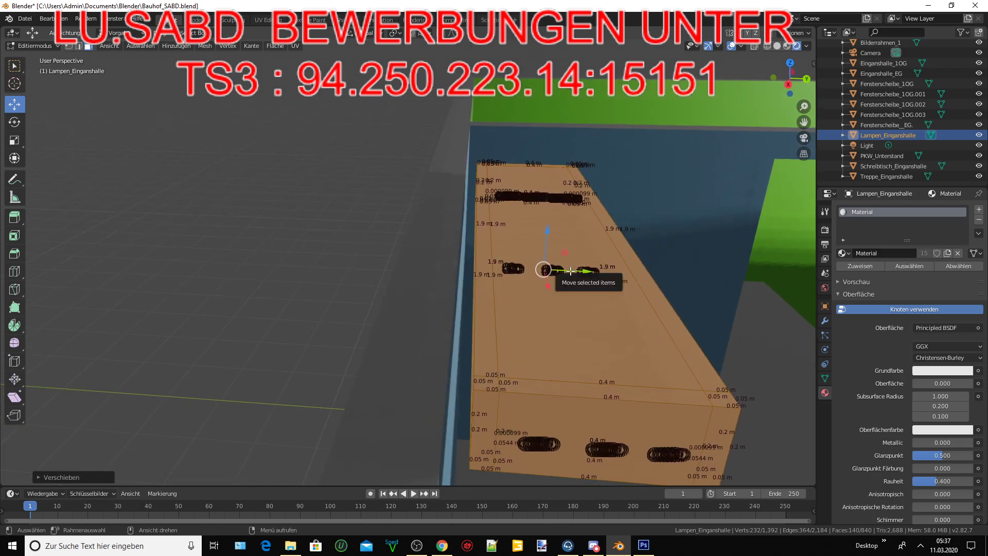
Nudge the lamp slightly along Y and adjust its height
left_click_drag(571, 267, 552, 273)
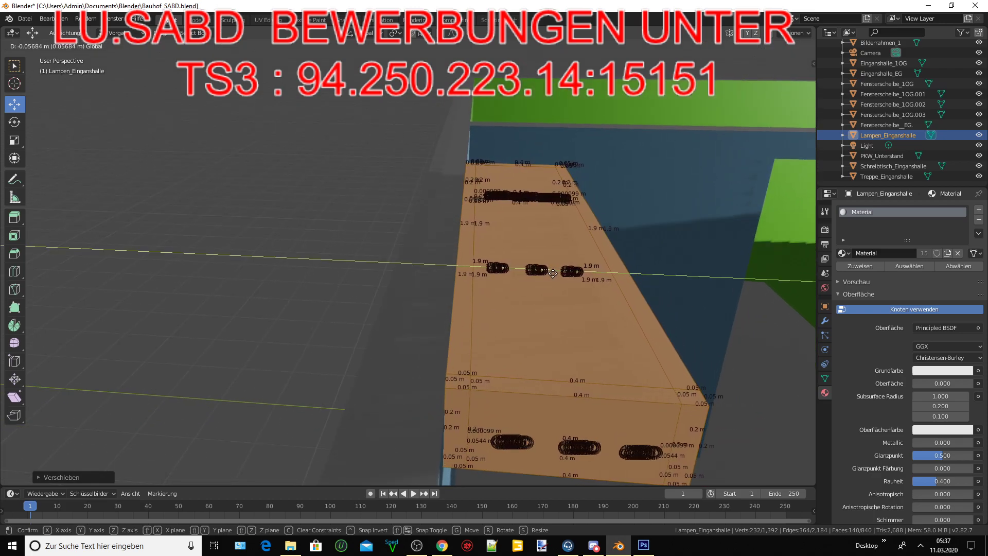
left_click_drag(551, 274, 552, 272)
mouse_move(552, 272)
middle_mouse_down()
mouse_move(391, 244)
mouse_move(494, 234)
mouse_move(527, 243)
middle_mouse_up()
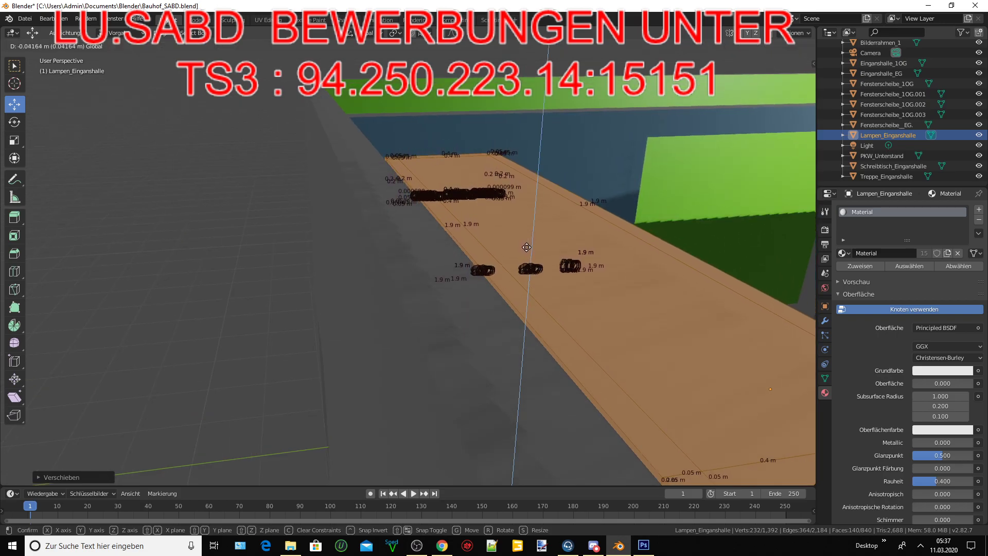
left_click_drag(527, 243, 527, 250)
middle_click_drag(526, 249, 625, 198)
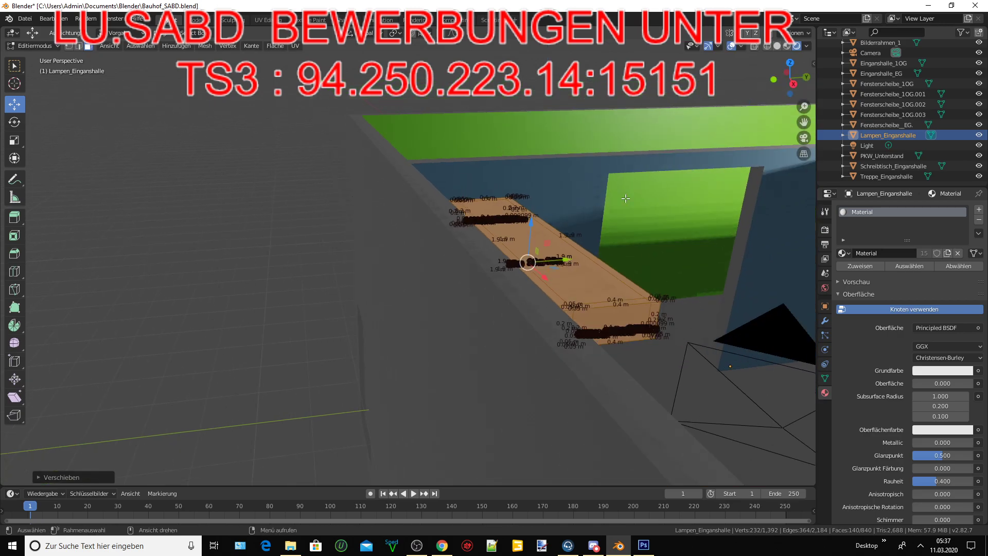
left_click_drag(801, 123, 527, 215)
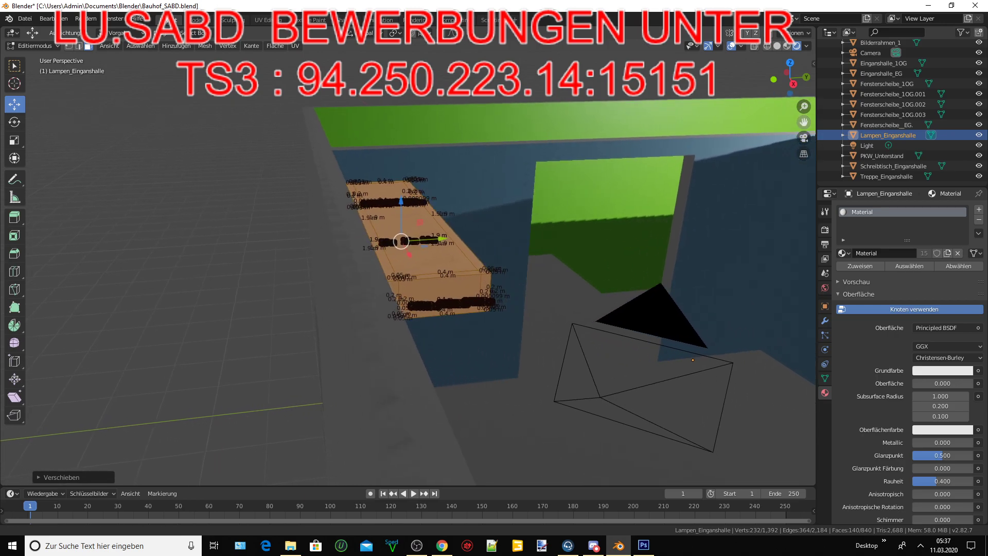
middle_click_drag(565, 199, 535, 216)
left_click_drag(803, 126, 473, 256)
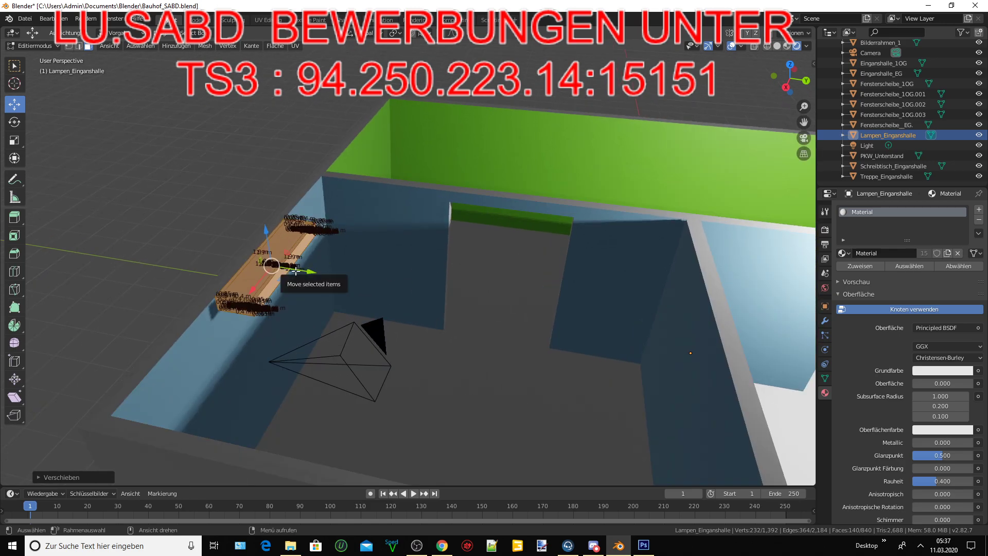
Slide the lamp along Y and then X until it sits inside the first room
left_click_drag(299, 270, 383, 287)
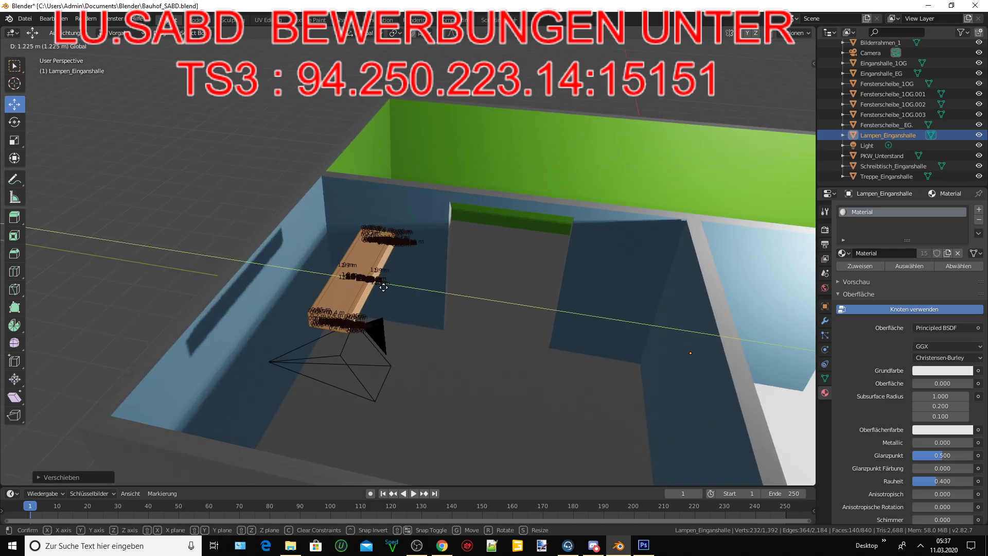
left_click_drag(384, 287, 506, 309)
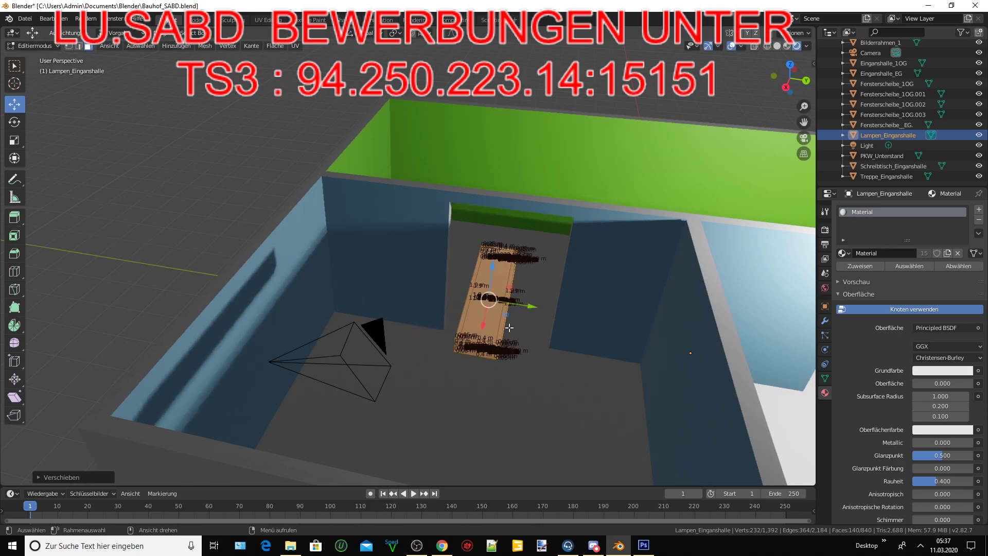
mouse_move(506, 308)
middle_mouse_down()
mouse_move(421, 327)
mouse_move(550, 322)
middle_mouse_up()
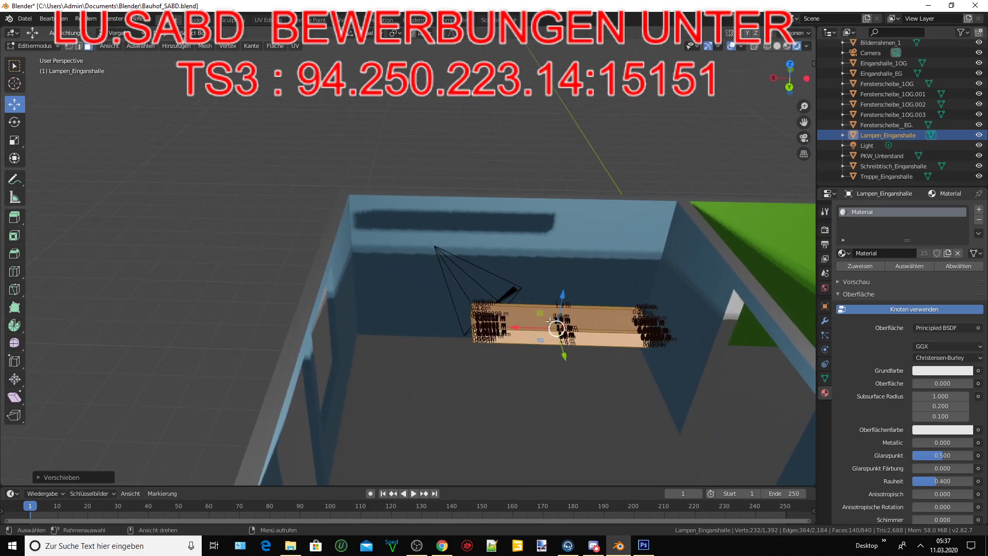
left_click_drag(527, 327, 487, 327)
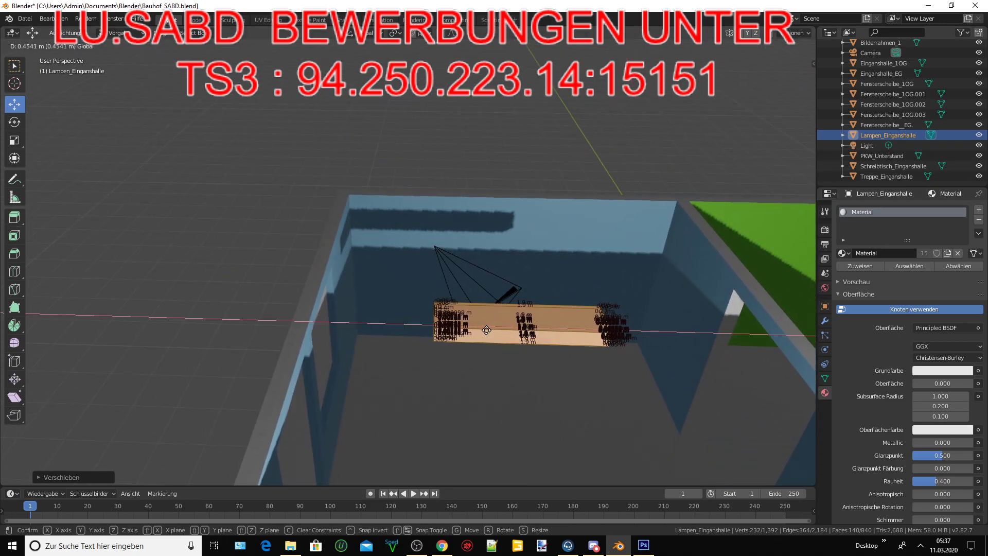
mouse_move(487, 327)
middle_mouse_down()
mouse_move(506, 327)
mouse_move(710, 193)
middle_mouse_up()
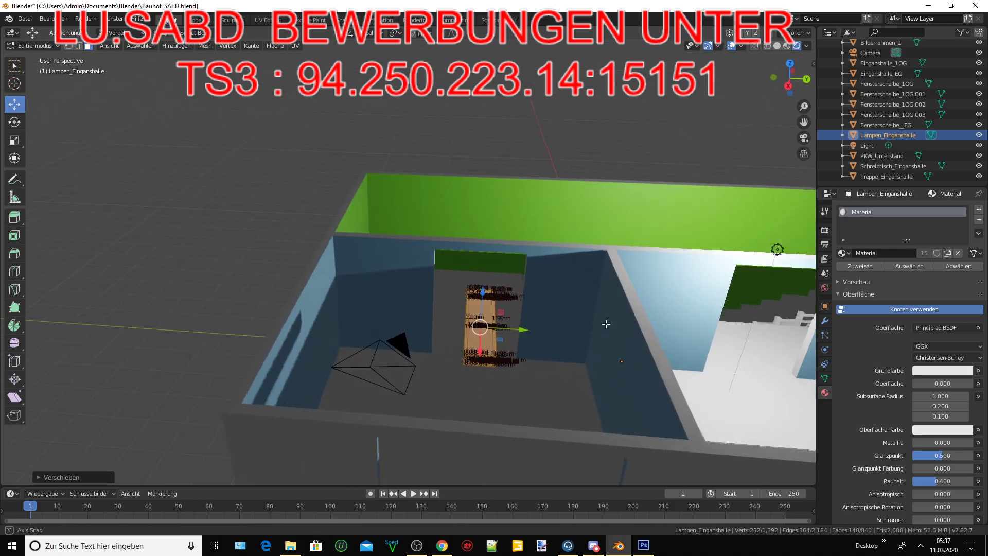
middle_click_drag(797, 324, 478, 288, "shift")
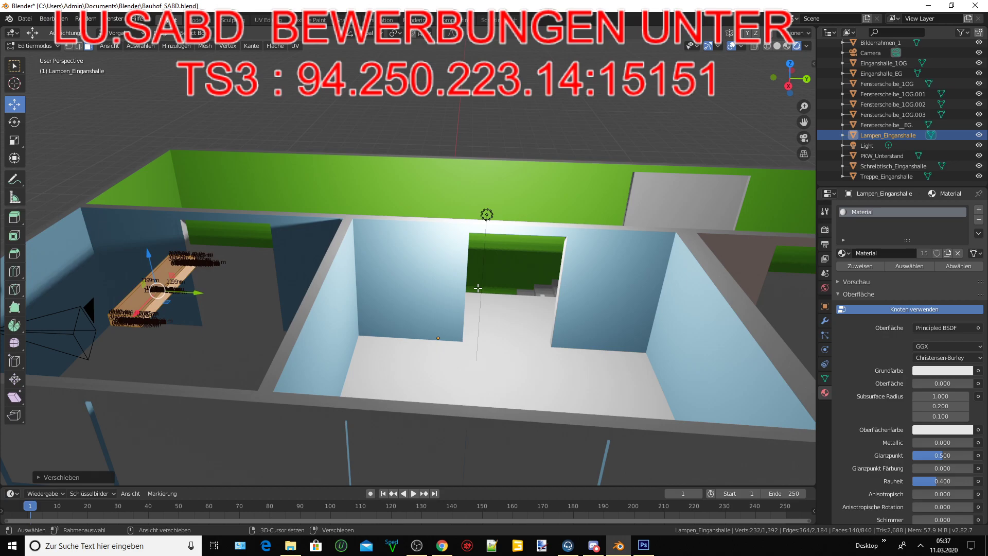
Duplicate the lamp and place the copy in the centre room
key("shift+d")
key("Escape")
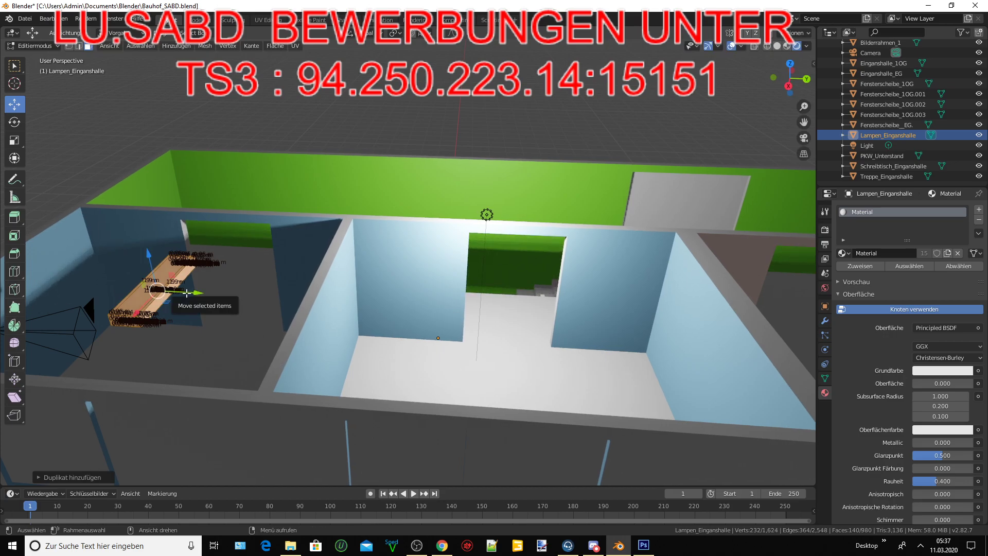
left_click_drag(186, 293, 559, 312)
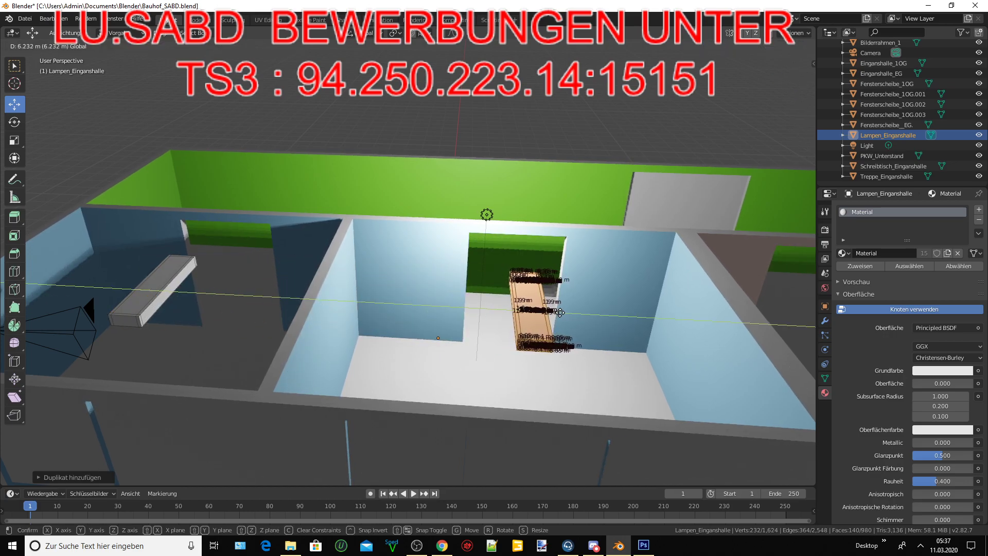
left_click(560, 313)
middle_click_drag(560, 312, 563, 315)
mouse_move(787, 122)
middle_mouse_down()
mouse_move(407, 235)
mouse_move(433, 241)
middle_mouse_up()
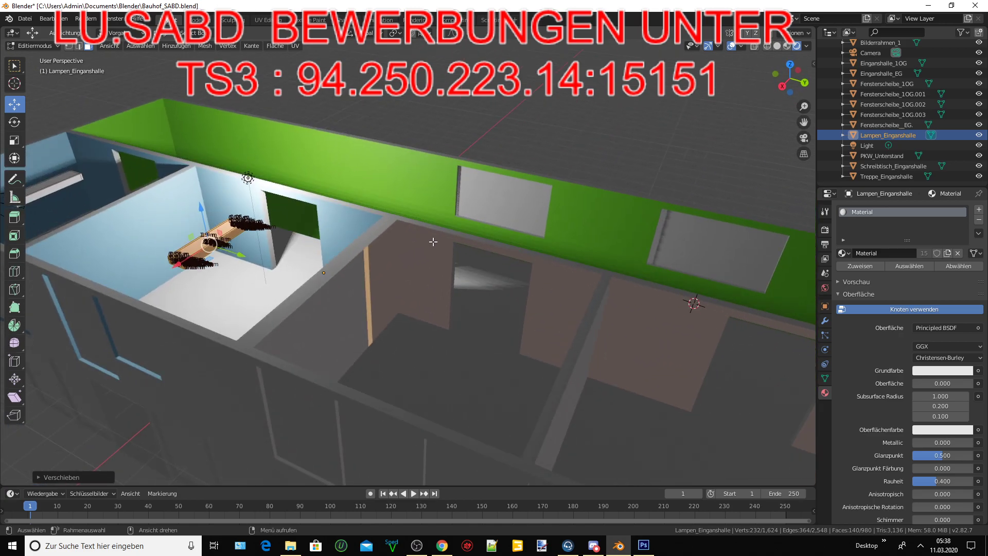
Duplicate the lamp again and move the new copy toward the doorway room
key("shift+d")
key("Escape")
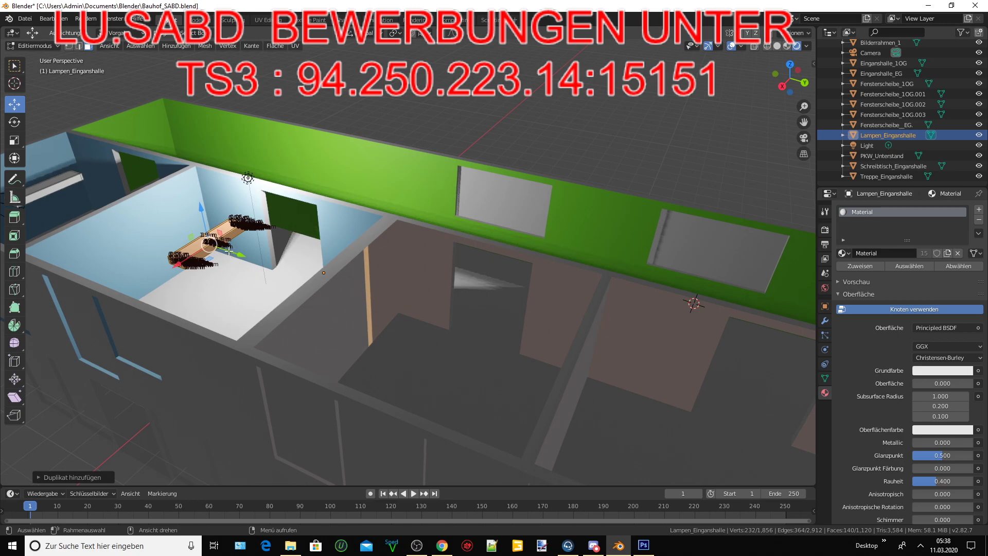
left_click_drag(230, 251, 487, 341)
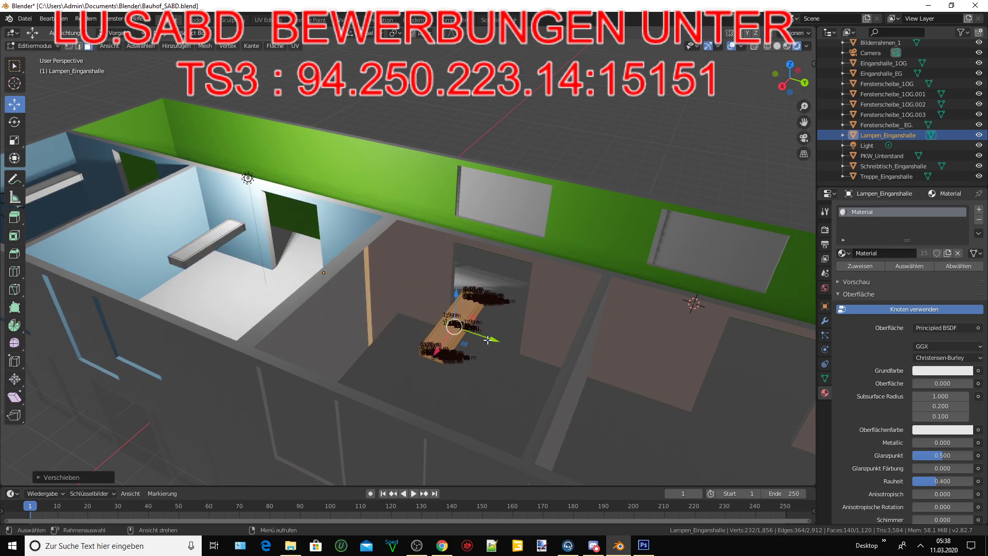
middle_click_drag(537, 335, 556, 288)
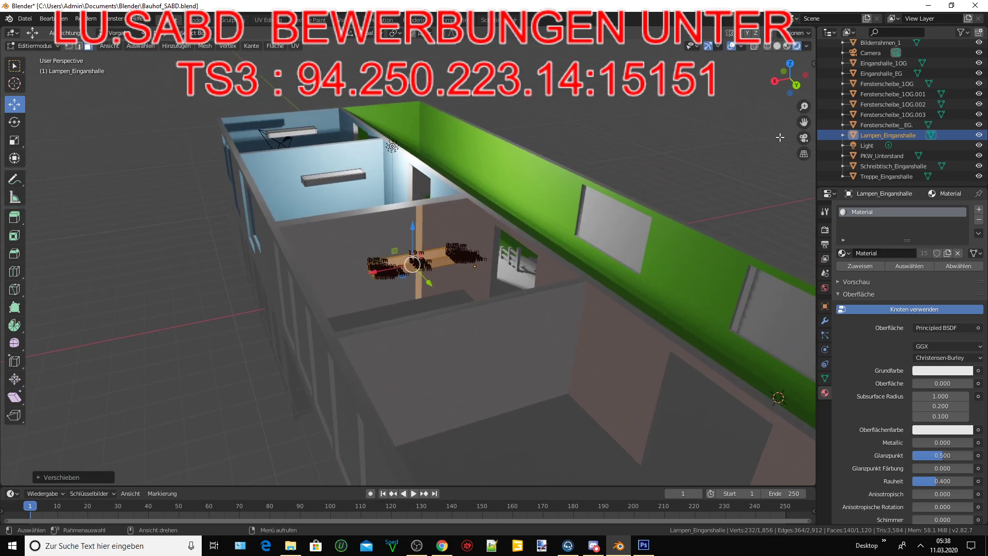
left_click_drag(803, 121, 768, 151)
scroll(546, 214, "down", 3)
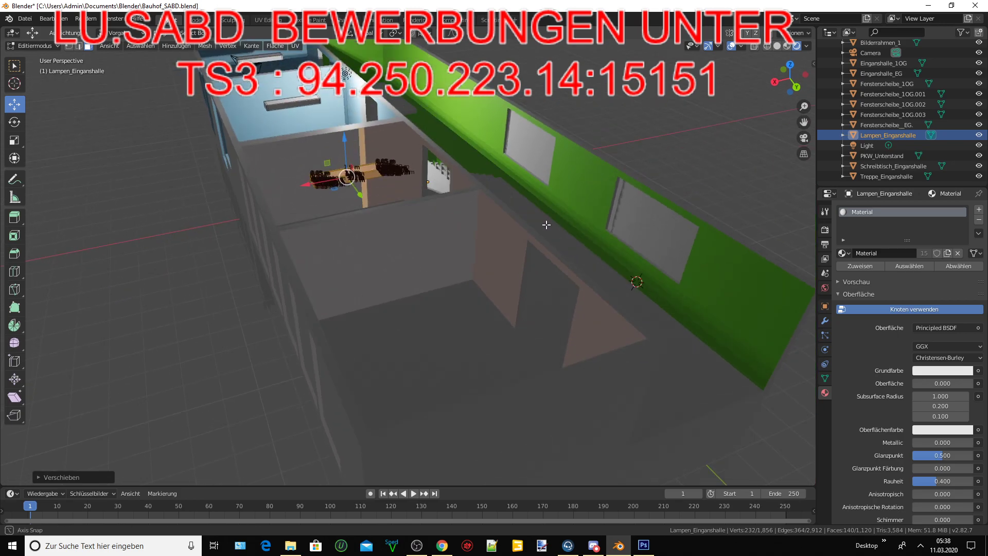
scroll(561, 222, "down", 2)
Duplicate the lamp and move the copy into the brown-walled end room
key("shift+d")
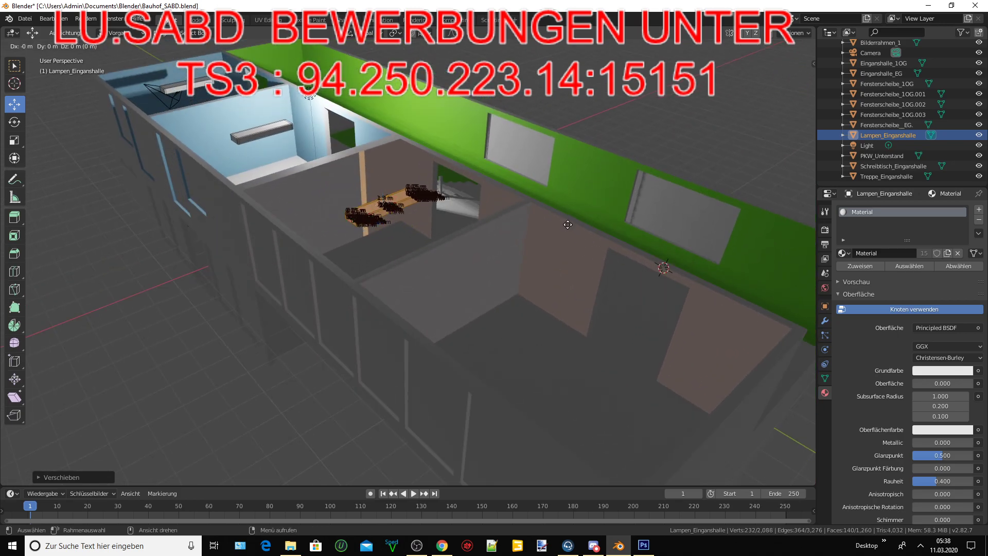
right_click(508, 230)
left_click_drag(404, 222, 609, 347)
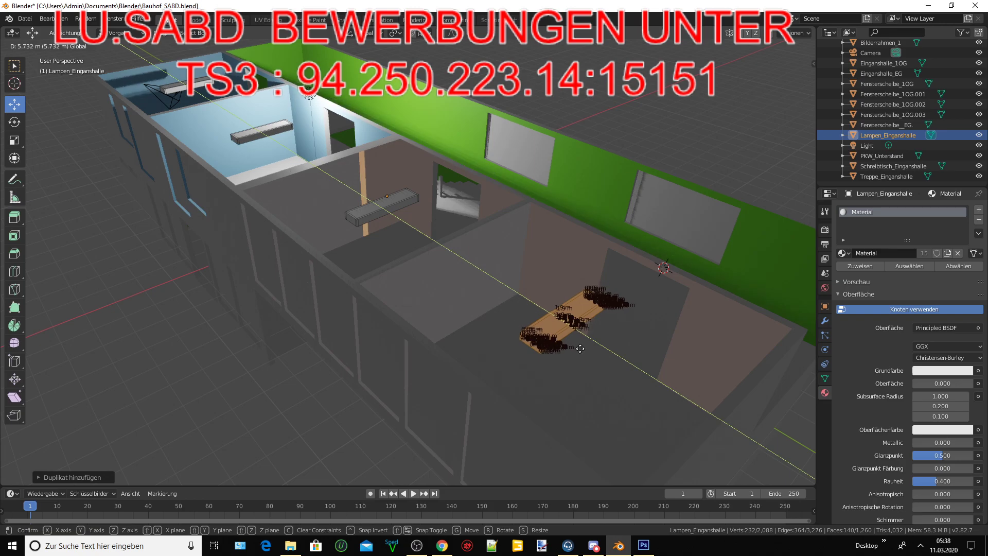
Orbit and zoom around the building to check the lamps across the rooms
mouse_move(608, 347)
middle_mouse_down()
mouse_move(517, 326)
mouse_move(709, 106)
middle_mouse_up()
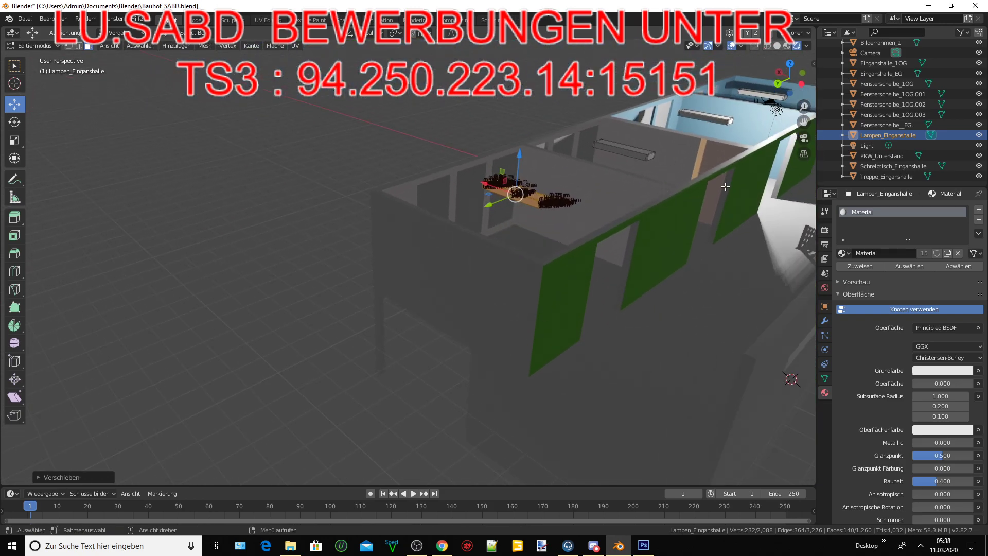
scroll(670, 148, "up", 1)
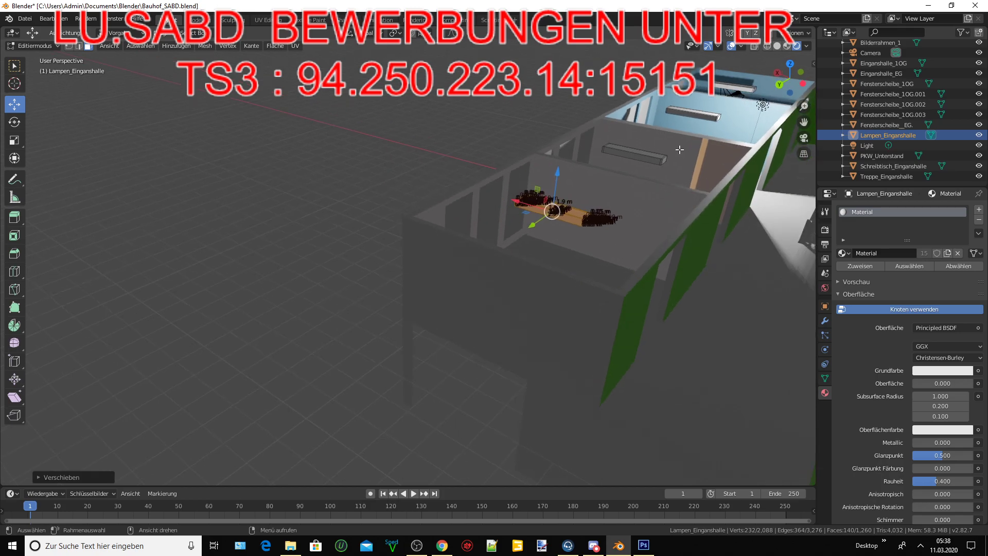
scroll(671, 154, "up", 3)
mouse_move(607, 177)
middle_mouse_down()
mouse_move(529, 164)
mouse_move(560, 163)
middle_mouse_up()
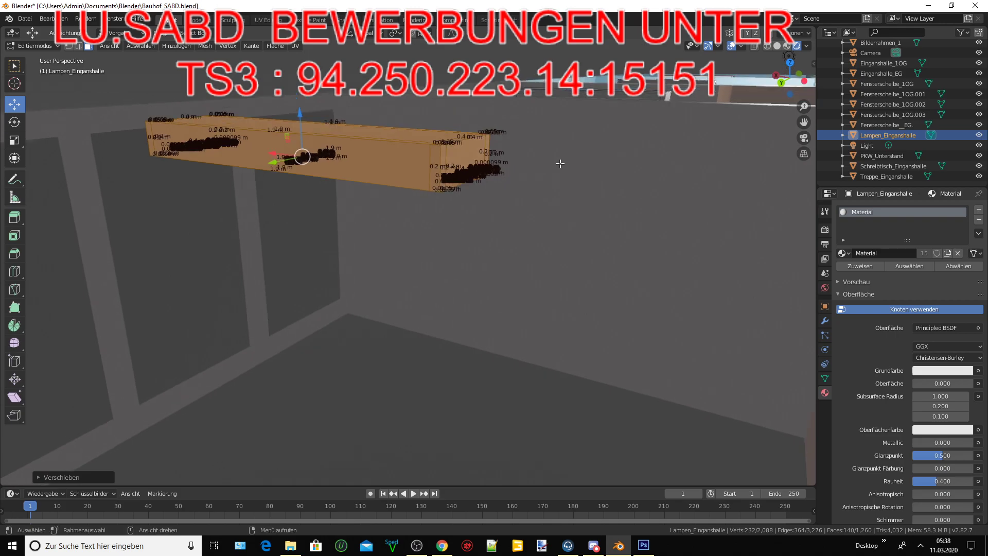
middle_click_drag(801, 123, 439, 212)
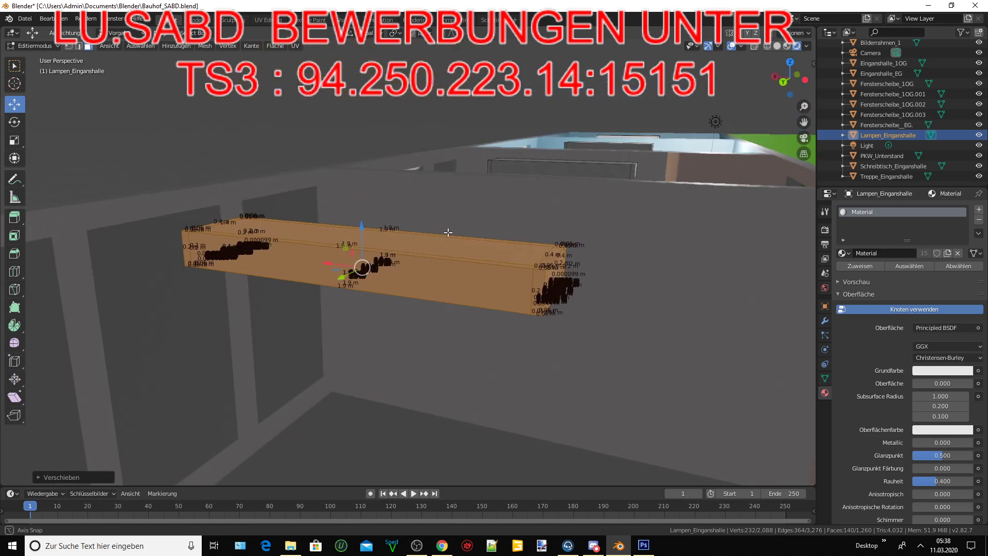
middle_click_drag(438, 211, 591, 198)
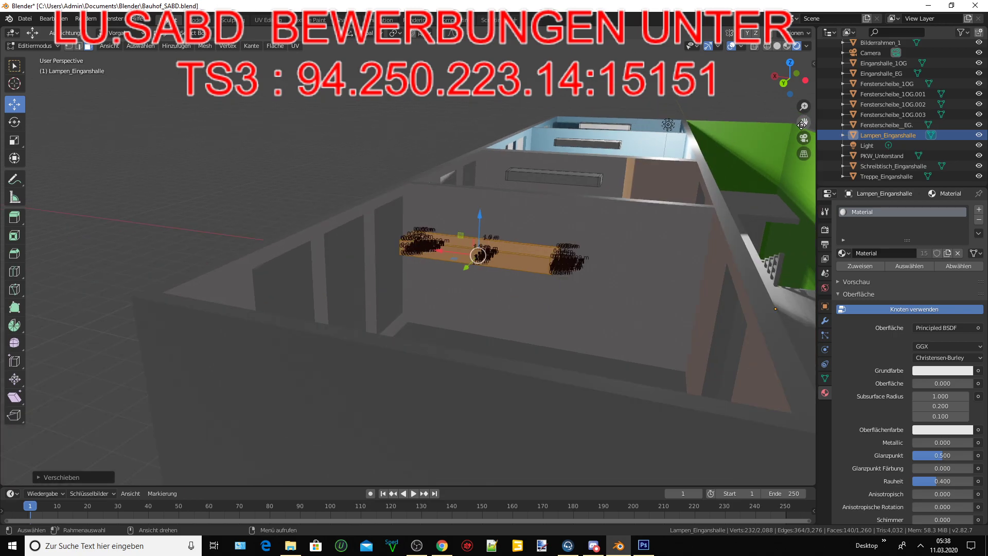
mouse_move(802, 125)
middle_mouse_down()
mouse_move(536, 206)
mouse_move(622, 155)
middle_mouse_up()
middle_click_drag(373, 132, 365, 192)
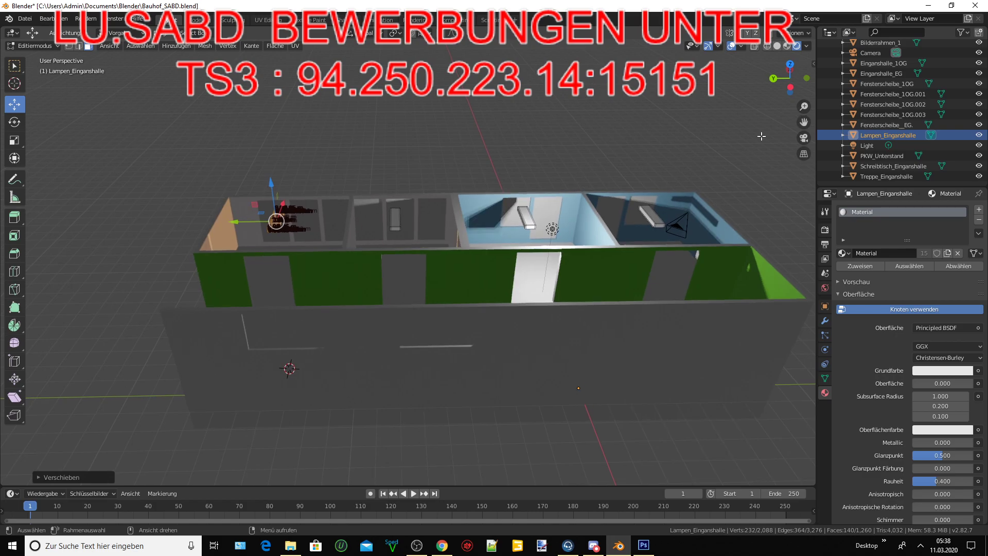
scroll(365, 192, "up", 3)
scroll(364, 192, "up", 2)
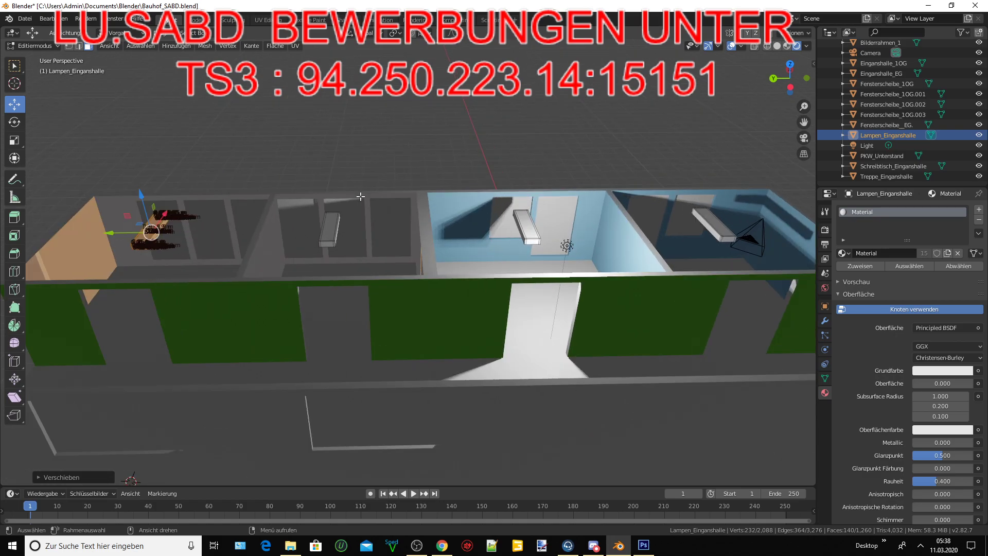
Duplicate the lamp and slide the copy right along X beside the green wall
key("shift+d")
key("Escape")
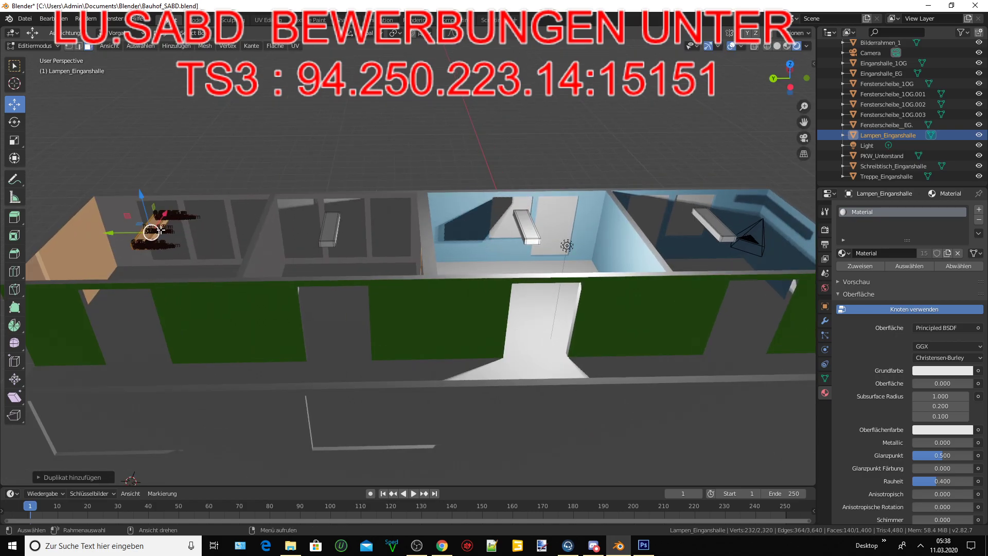
middle_click_drag(157, 232, 169, 246)
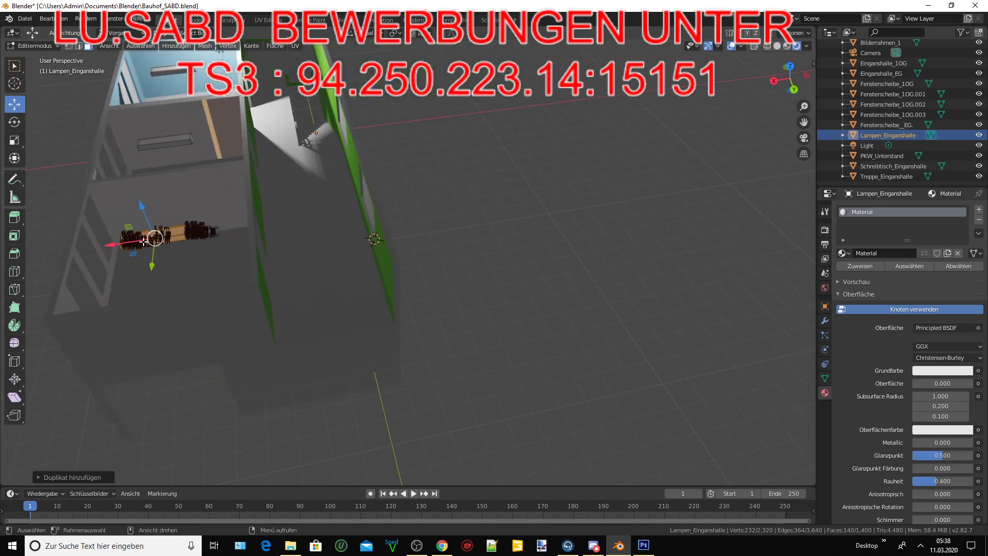
left_click_drag(144, 241, 297, 237)
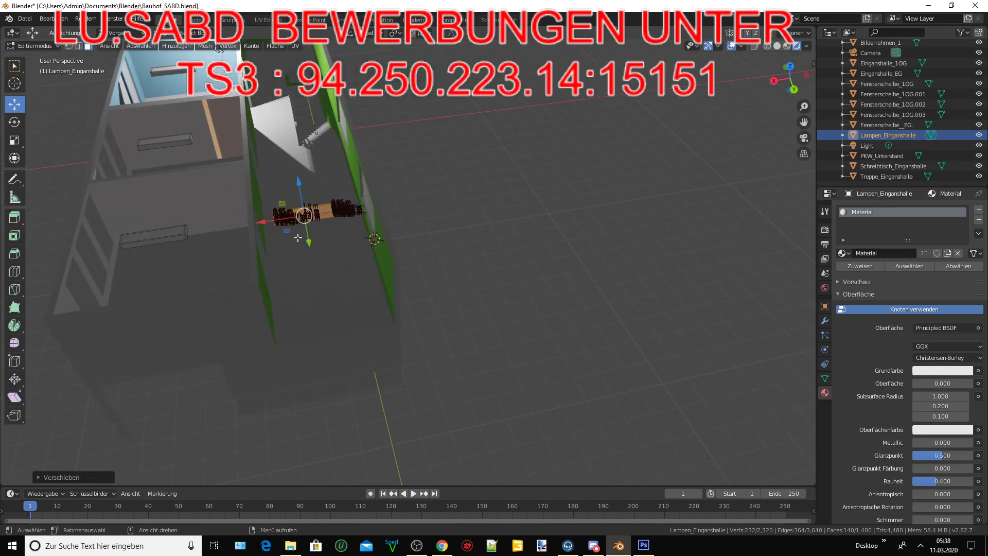
scroll(309, 216, "up", 3)
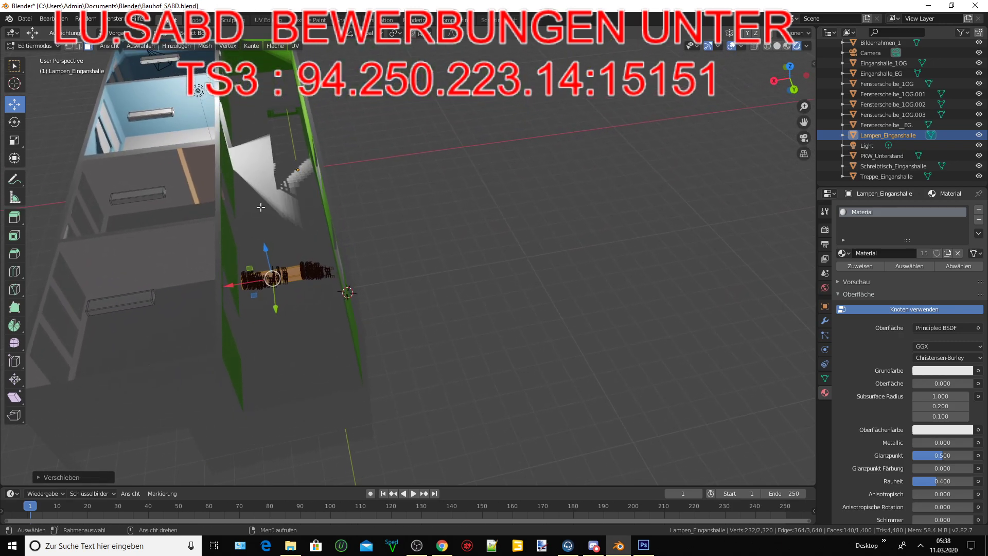
middle_click_drag(309, 217, 222, 196)
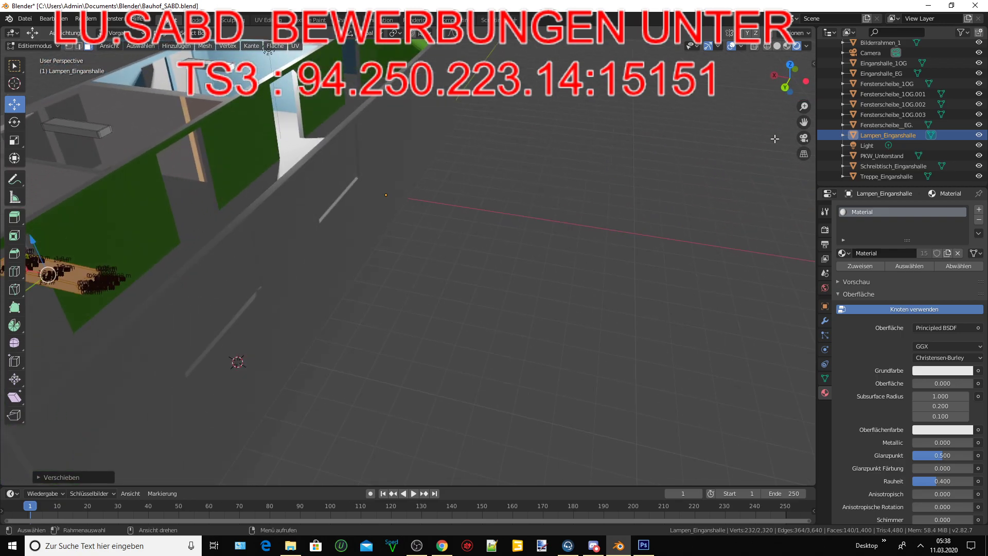
middle_click_drag(799, 124, 495, 187)
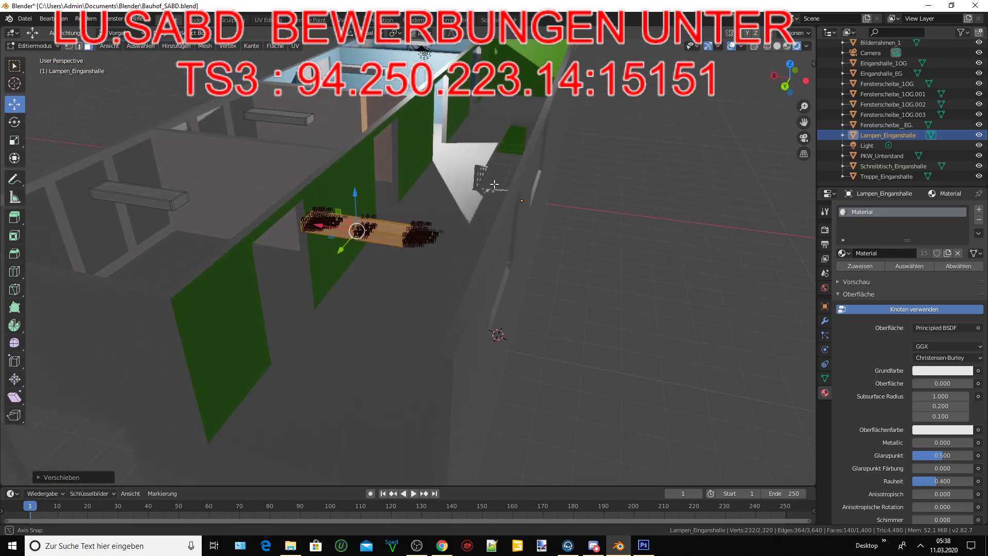
Rotate the lamp about 86 degrees around the Z axis
left_click(15, 122)
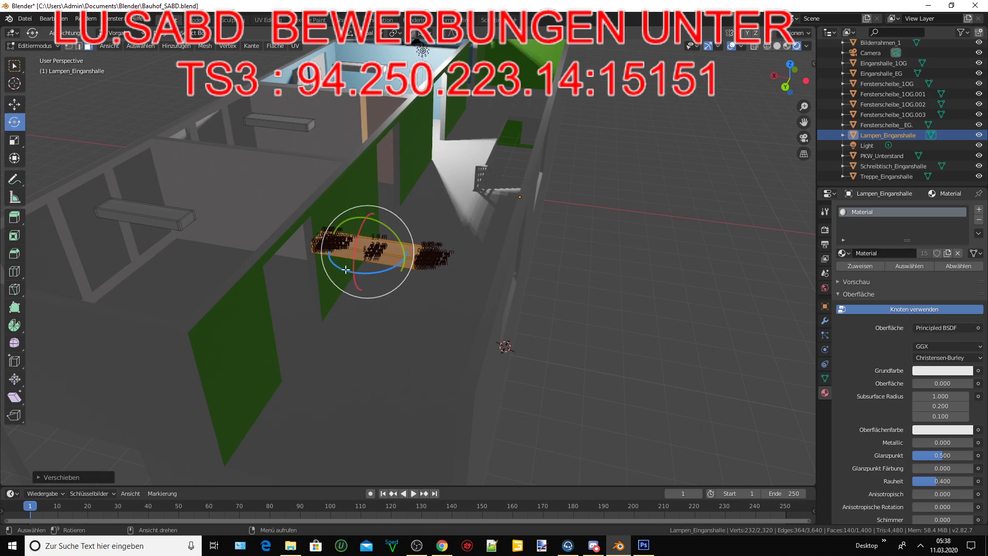
left_click_drag(378, 271, 386, 266)
mouse_move(721, 169)
middle_mouse_down()
mouse_move(697, 157)
mouse_move(705, 155)
middle_mouse_up()
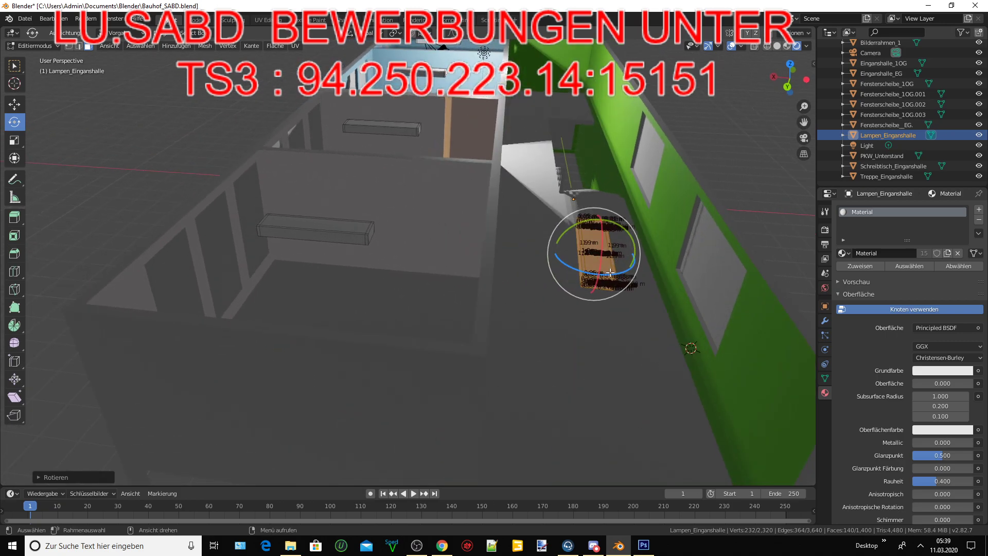
left_click_drag(608, 271, 616, 268)
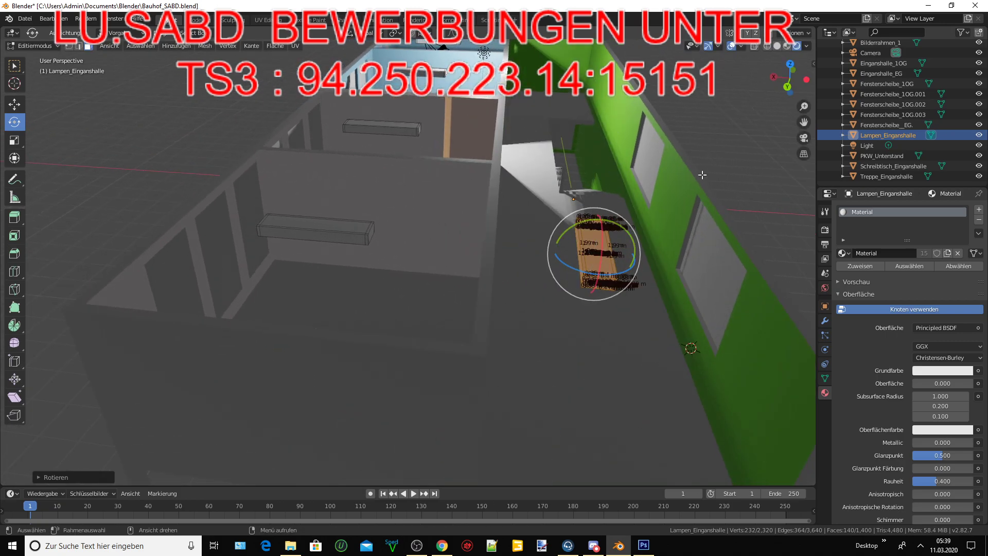
left_click_drag(802, 124, 796, 125)
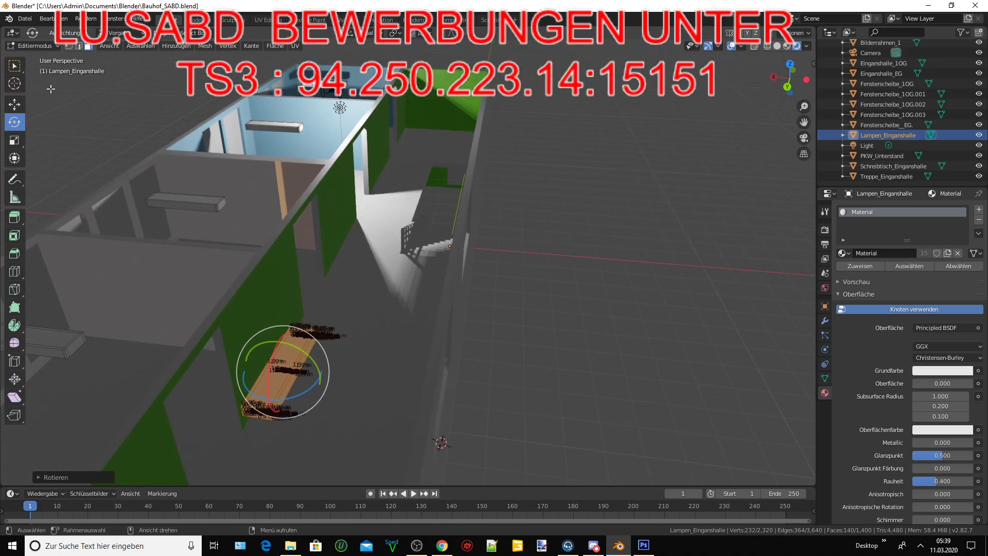
Move the lamp up onto the green upper-floor wall and slide it along the wall
left_click(16, 104)
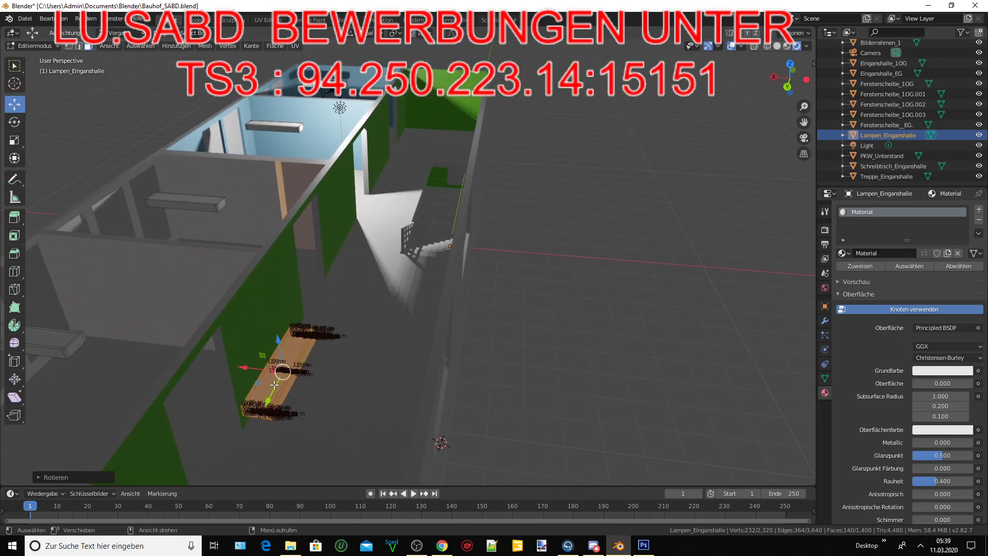
left_click_drag(275, 384, 405, 132)
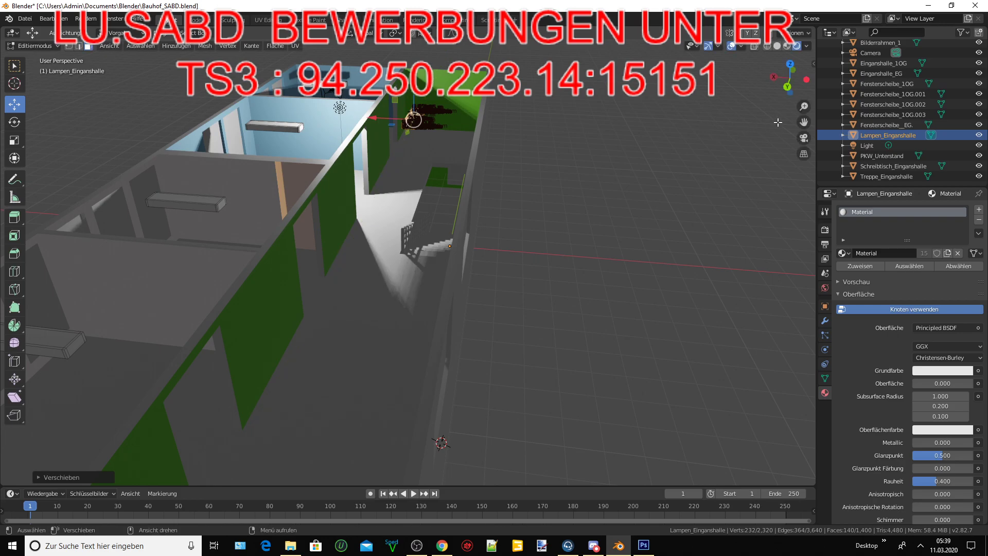
scroll(377, 211, "up", 5)
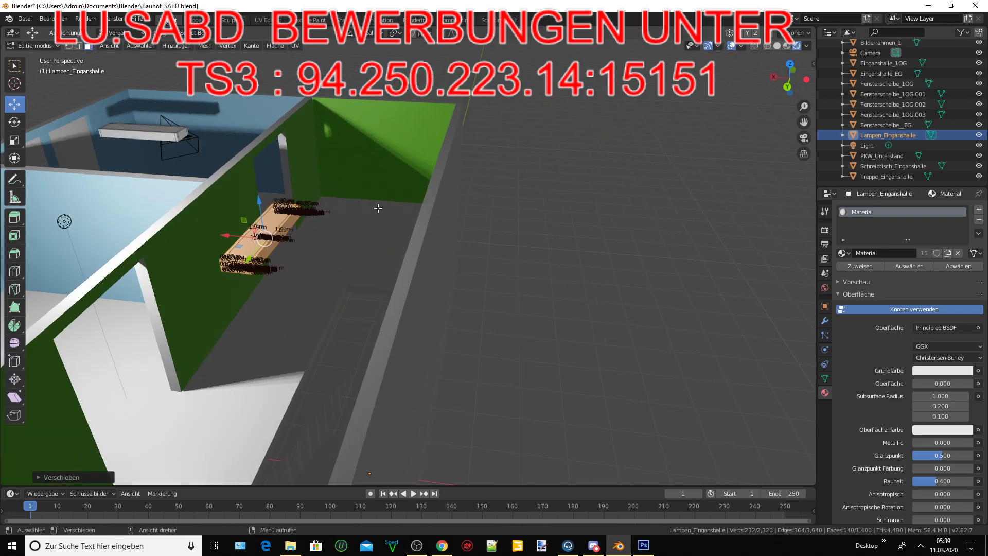
left_click_drag(231, 322, 305, 308)
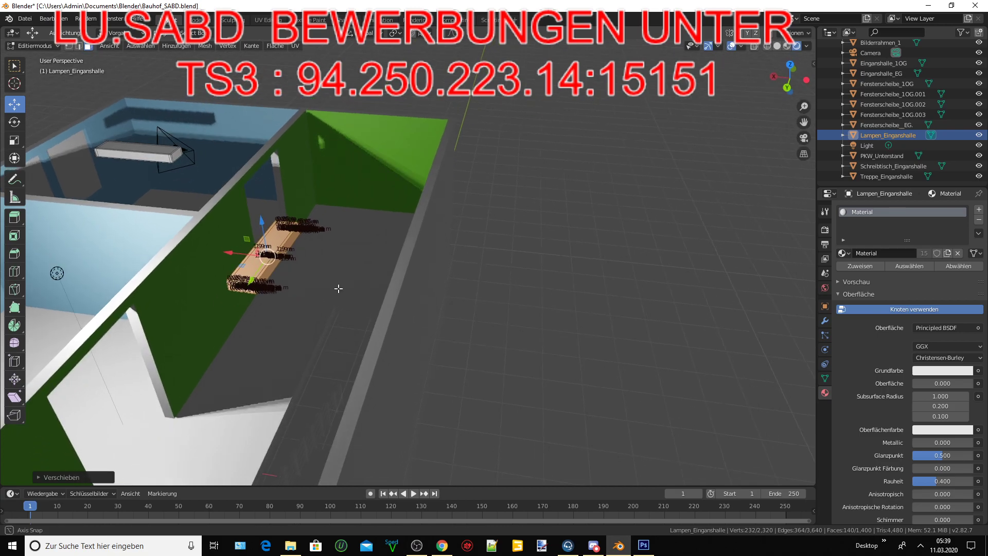
middle_click_drag(305, 307, 25, 152)
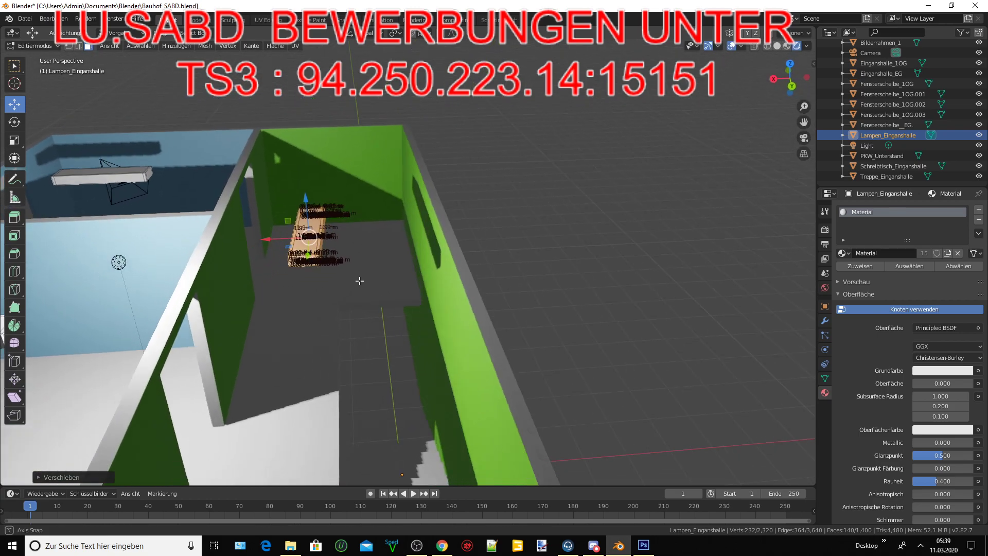
left_click(19, 123)
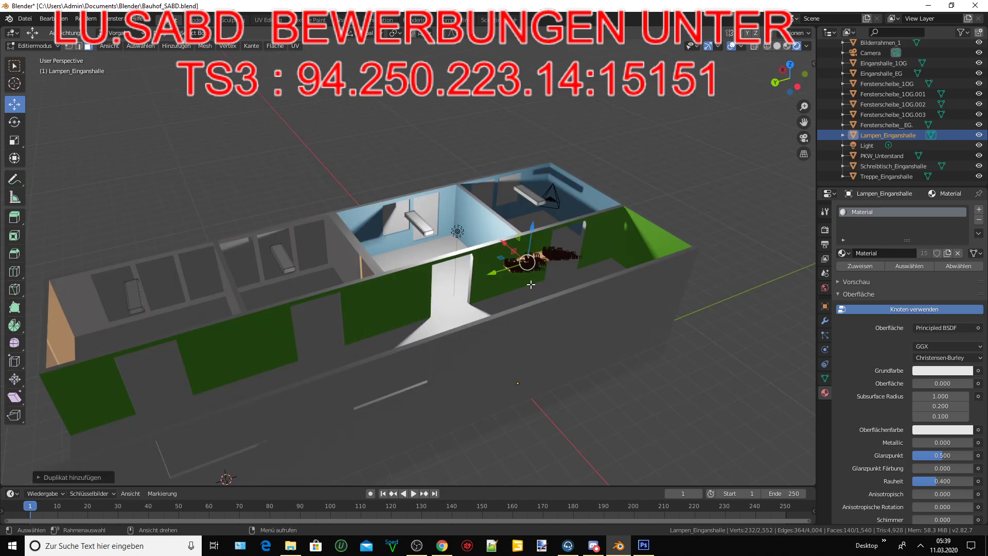
Slide the lamp copy left along the green wall and place one more duplicate further along
left_click_drag(531, 284, 368, 321)
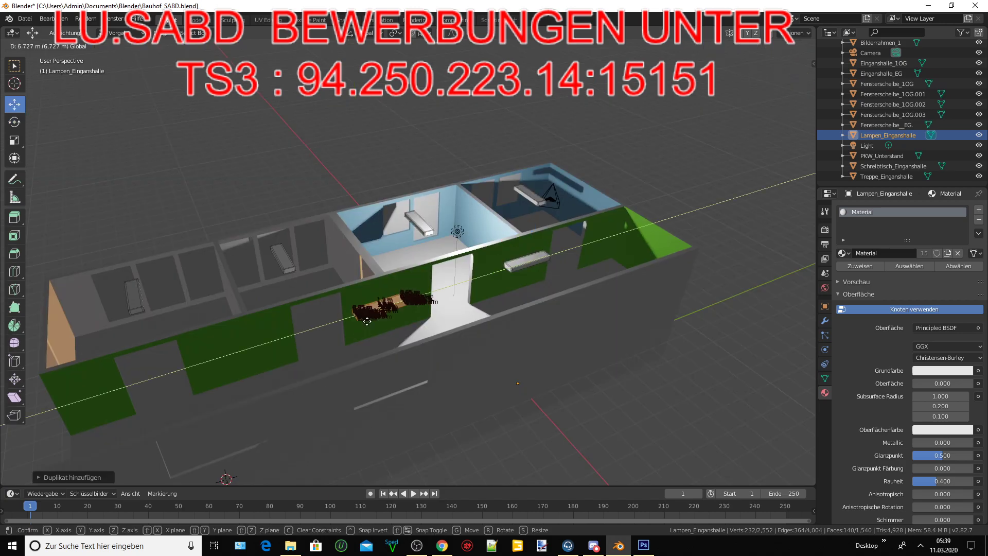
left_click_drag(801, 128, 616, 222)
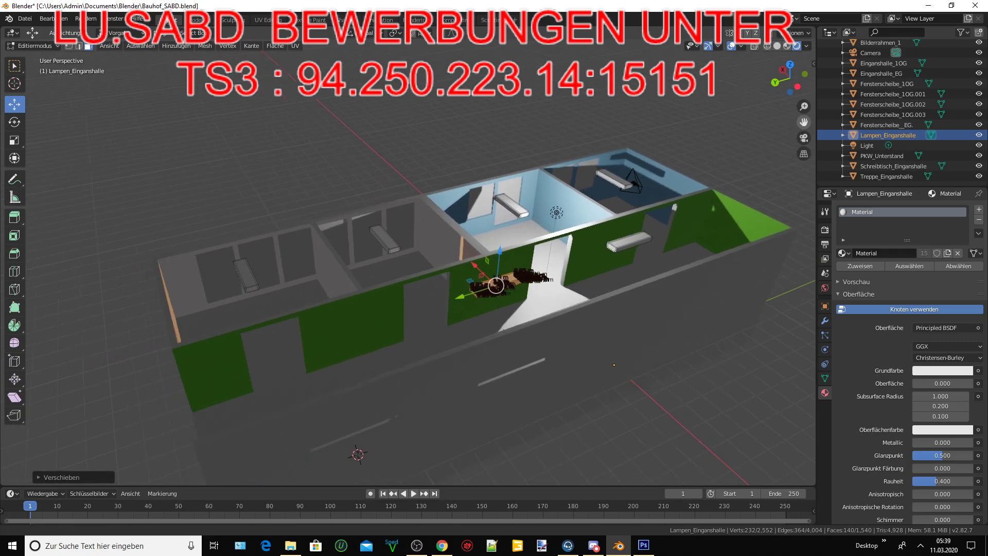
key("shift+d")
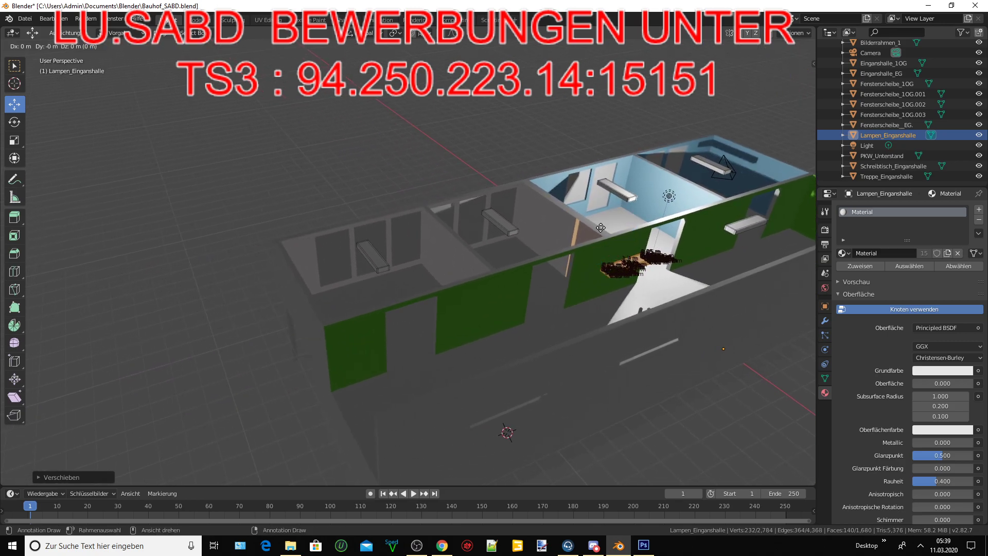
left_click_drag(608, 274, 470, 334)
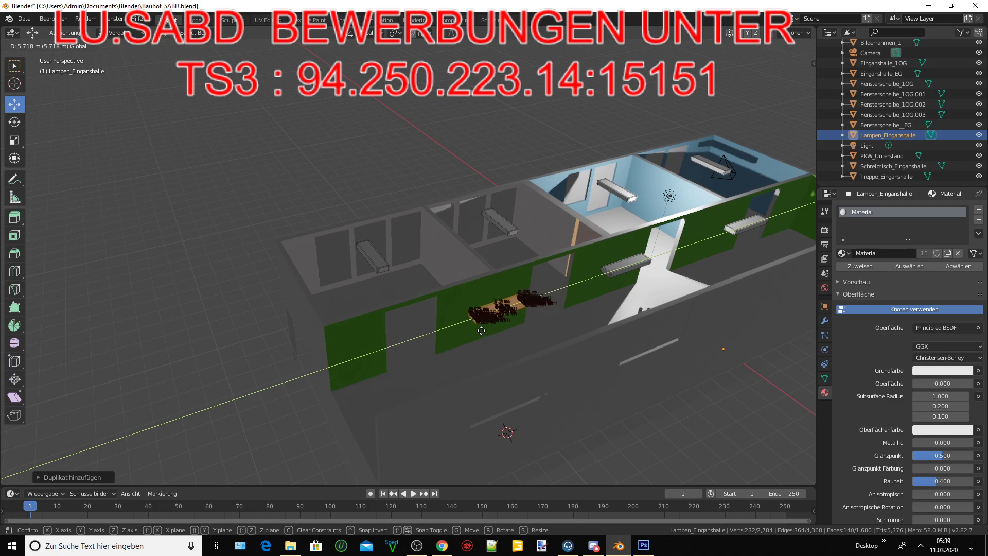
left_click(469, 334)
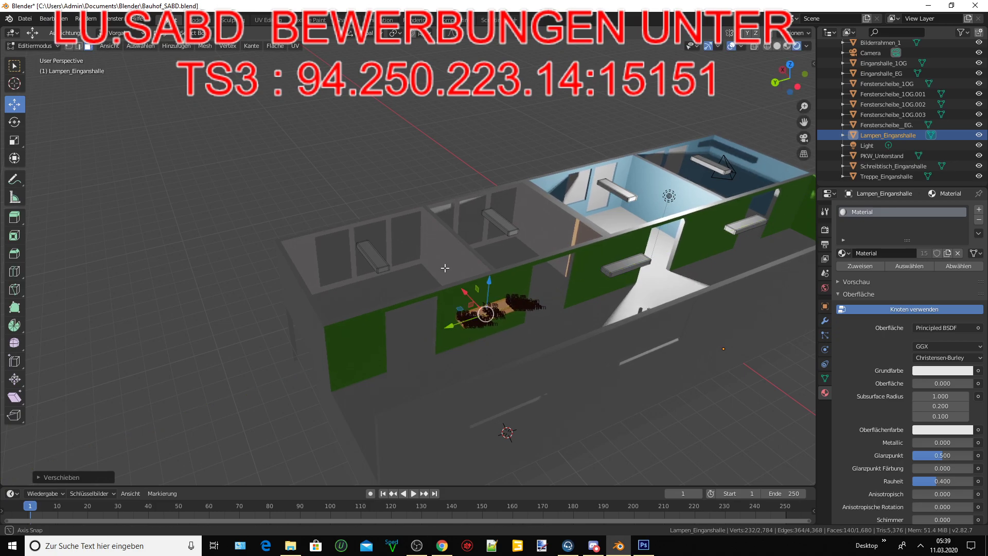
mouse_move(469, 334)
middle_mouse_down()
mouse_move(497, 265)
mouse_move(648, 251)
mouse_move(607, 233)
middle_mouse_up()
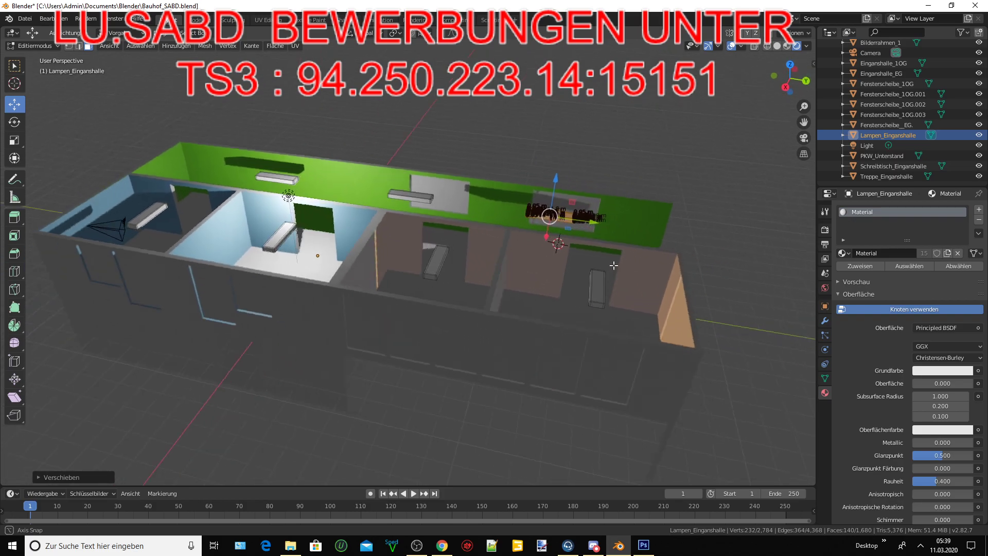
mouse_move(803, 128)
middle_mouse_down()
mouse_move(403, 192)
mouse_move(437, 154)
mouse_move(385, 190)
mouse_move(483, 202)
mouse_move(514, 307)
mouse_move(478, 230)
middle_mouse_up()
scroll(403, 192, "up", 5)
scroll(505, 139, "down", 2)
scroll(532, 122, "down", 2)
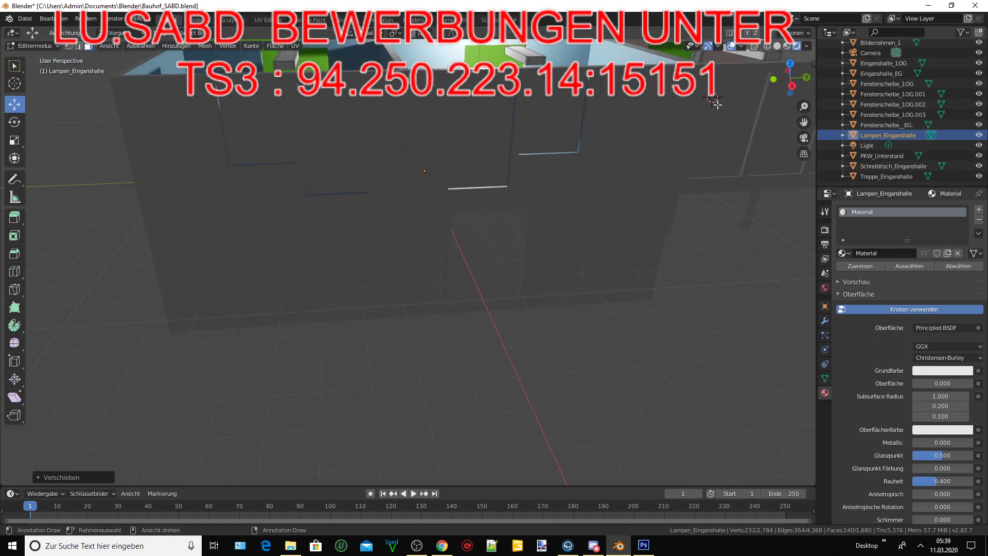
scroll(769, 96, "down", 2)
middle_click_drag(452, 196, 469, 219)
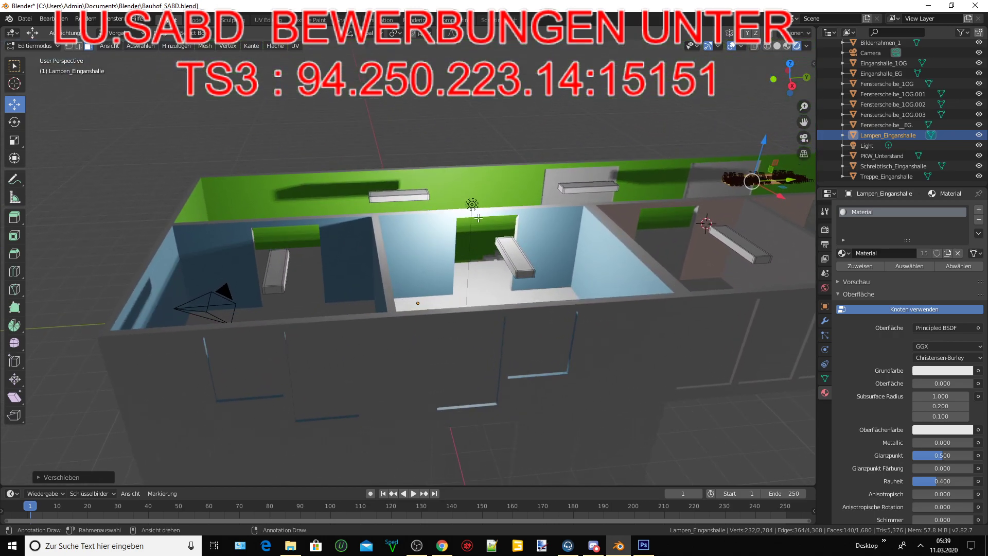
scroll(470, 219, "up", 2)
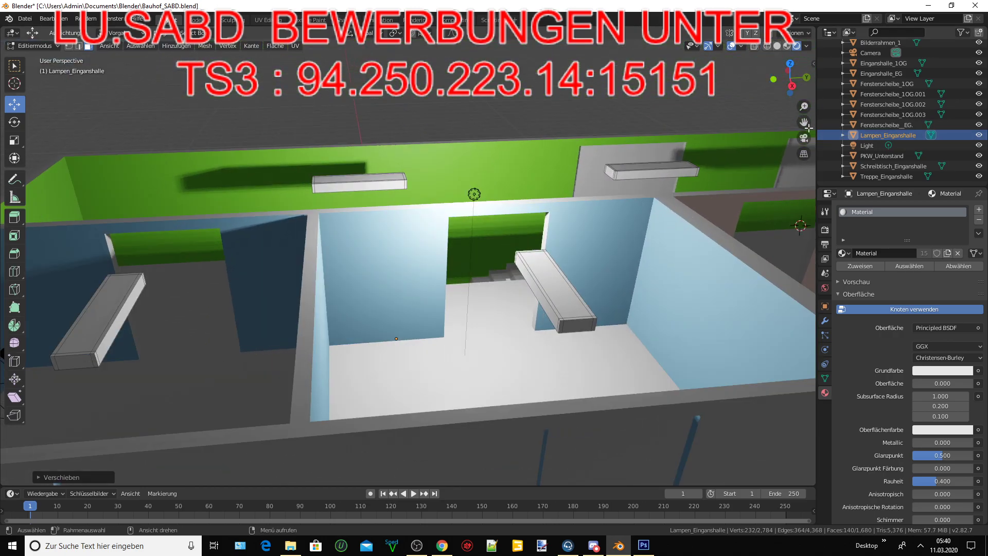
left_click_drag(804, 122, 985, 275)
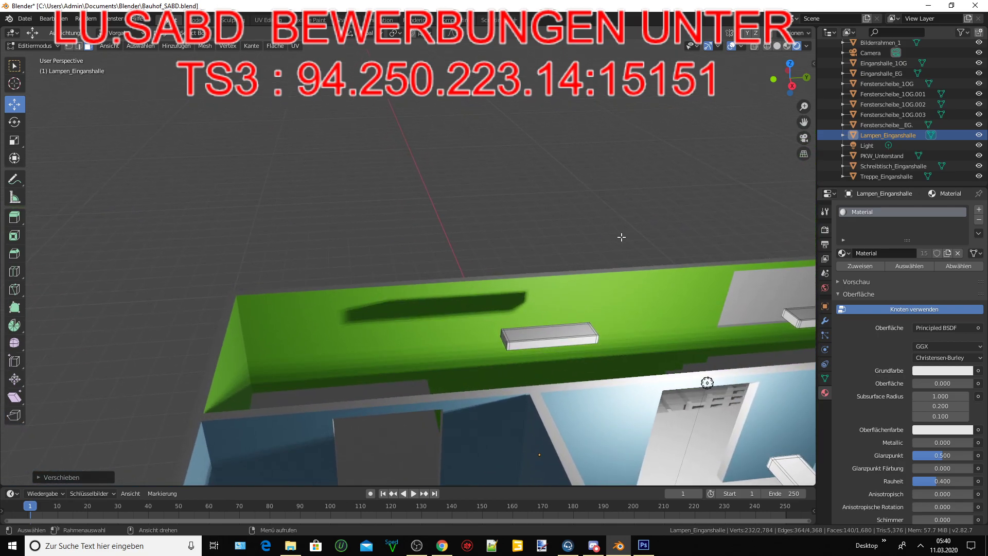
mouse_move(621, 237)
middle_mouse_down()
mouse_move(406, 273)
mouse_move(803, 123)
middle_mouse_up()
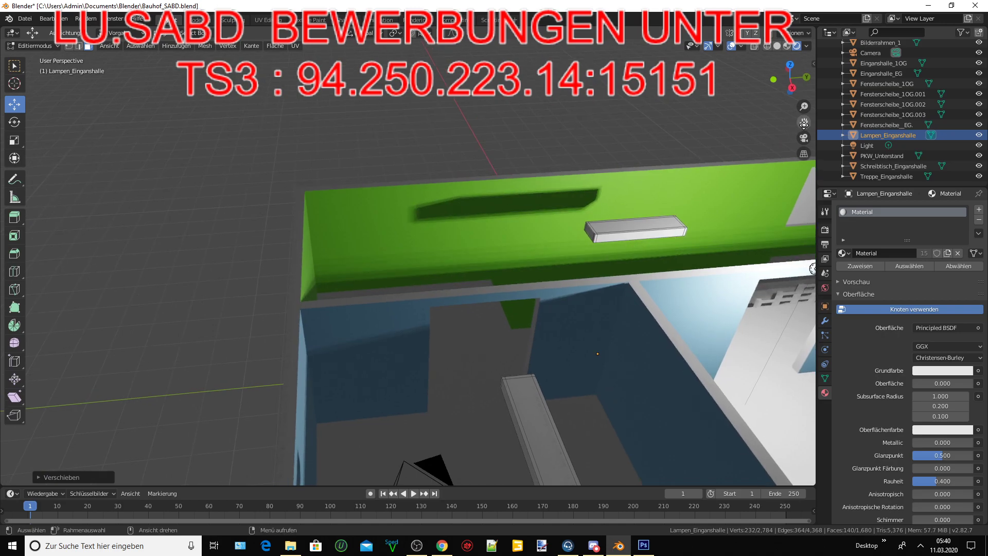
left_click_drag(804, 124, 559, 201)
middle_click_drag(514, 207, 495, 205)
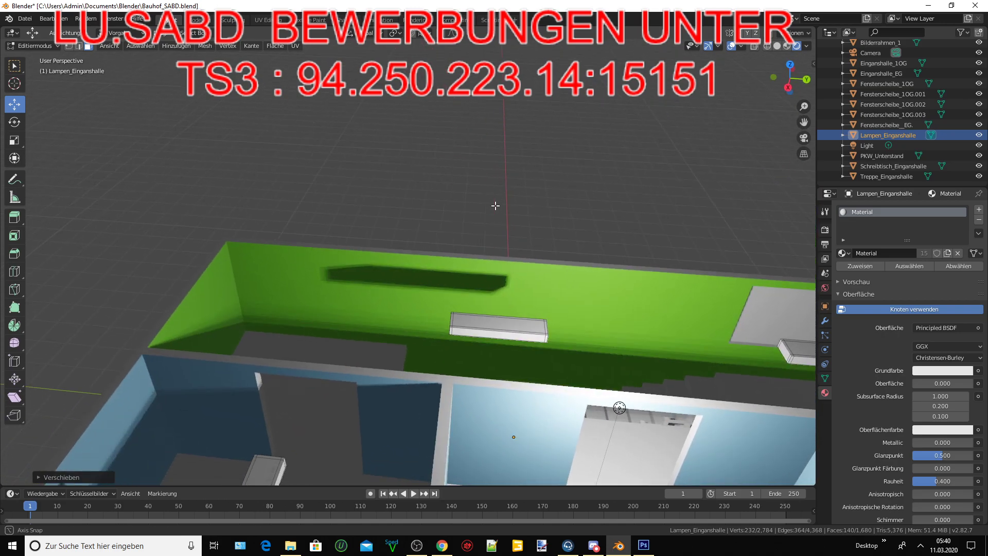
mouse_move(802, 127)
middle_mouse_down()
mouse_move(380, 201)
mouse_move(683, 110)
middle_mouse_up()
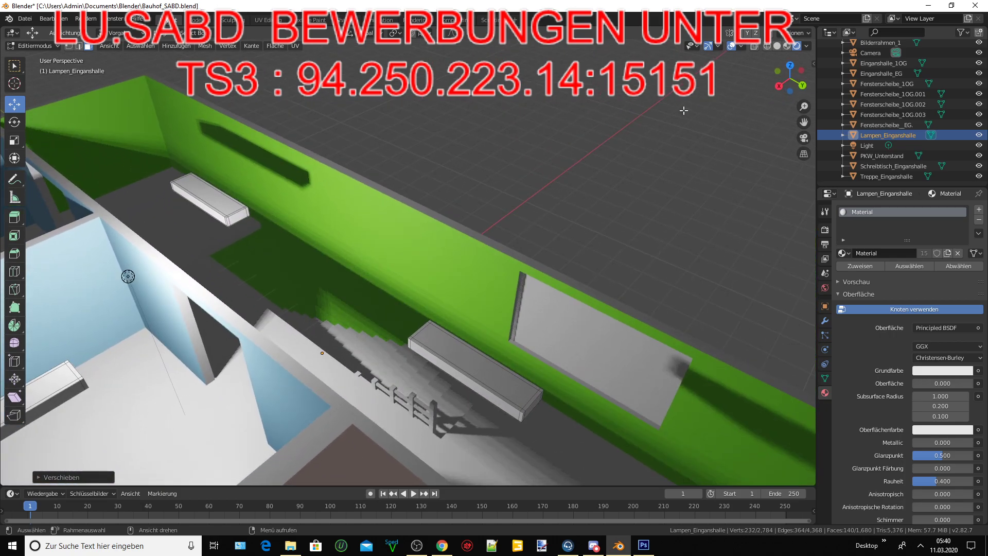
left_click_drag(797, 124, 131, 113)
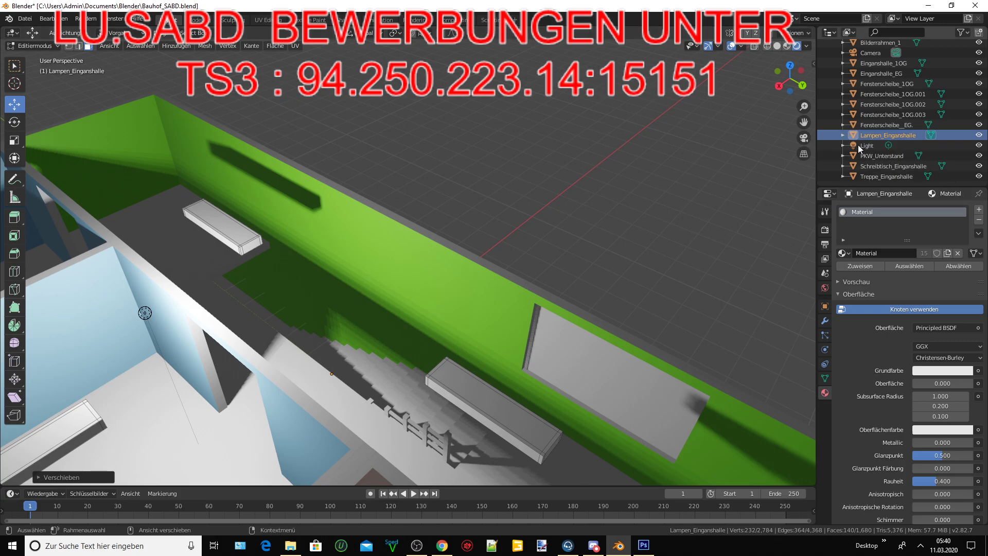
Return to Object Mode and look over the upper-floor rooms from above
left_click(59, 49)
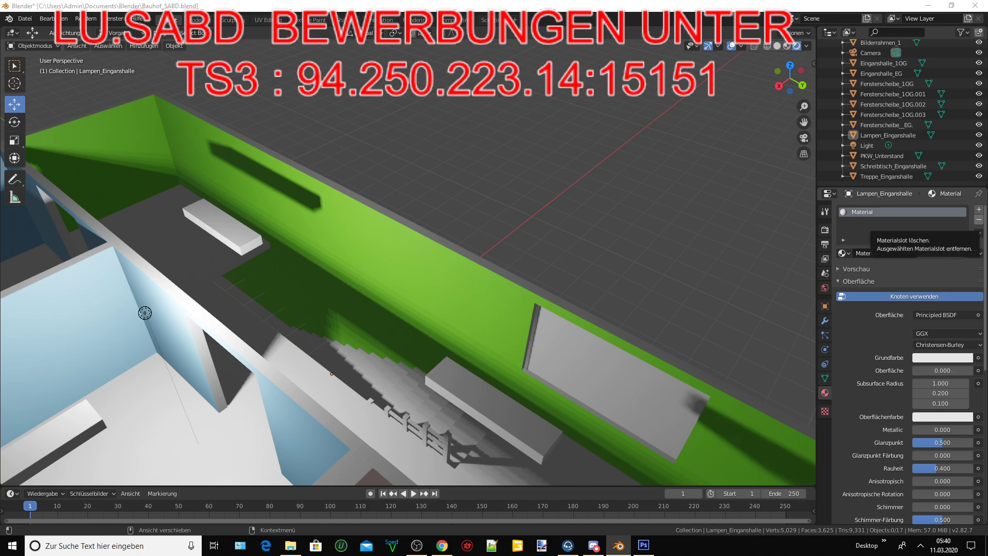
mouse_move(547, 270)
middle_mouse_down()
mouse_move(490, 214)
mouse_move(489, 251)
mouse_move(817, 127)
mouse_move(728, 163)
middle_mouse_up()
scroll(520, 223, "up", 3)
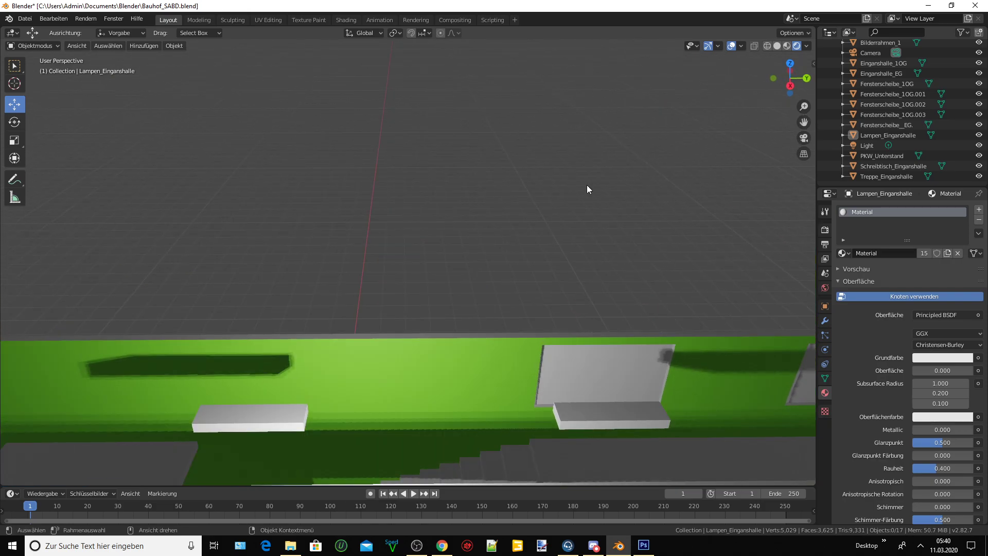
left_click_drag(804, 122, 804, 55)
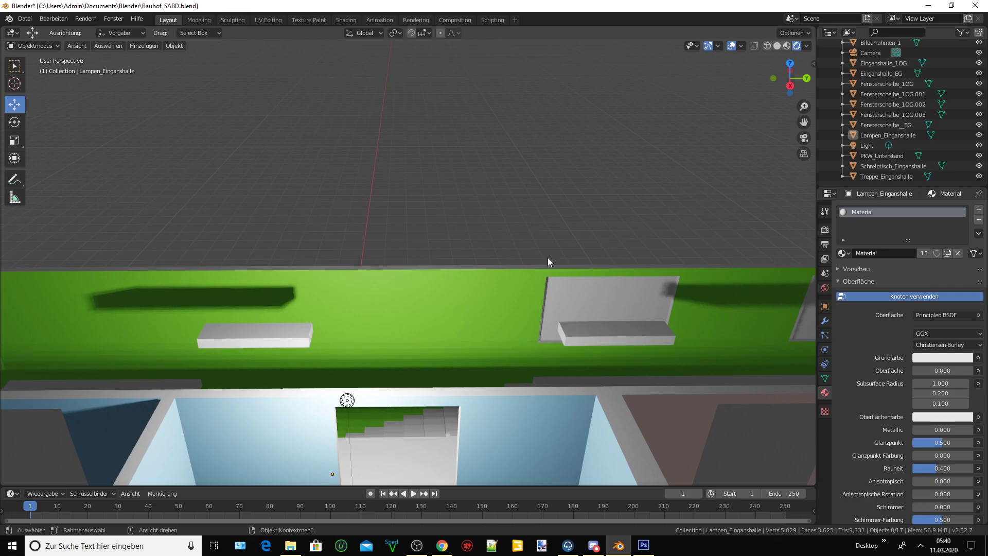
mouse_move(548, 261)
middle_mouse_down()
mouse_move(451, 264)
mouse_move(573, 272)
middle_mouse_up()
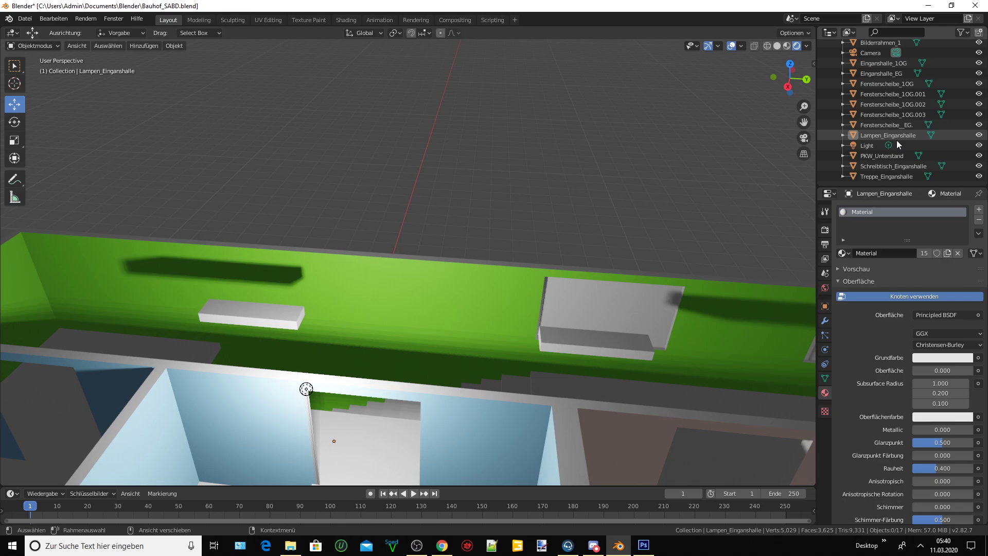
Expand and collapse the window pane entries in the Outliner, then select Eingangshalle_1OG
left_click(868, 94)
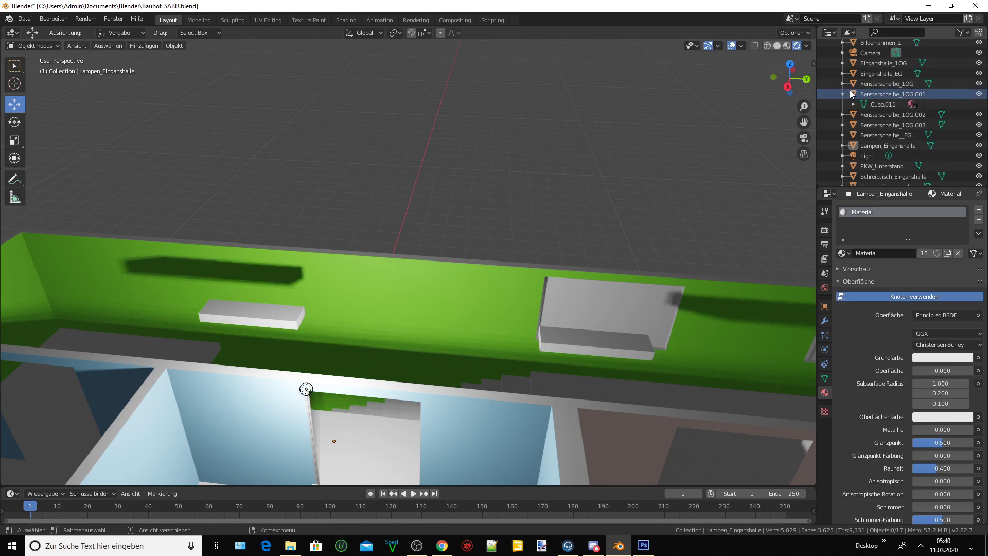
left_click_drag(841, 93, 852, 82)
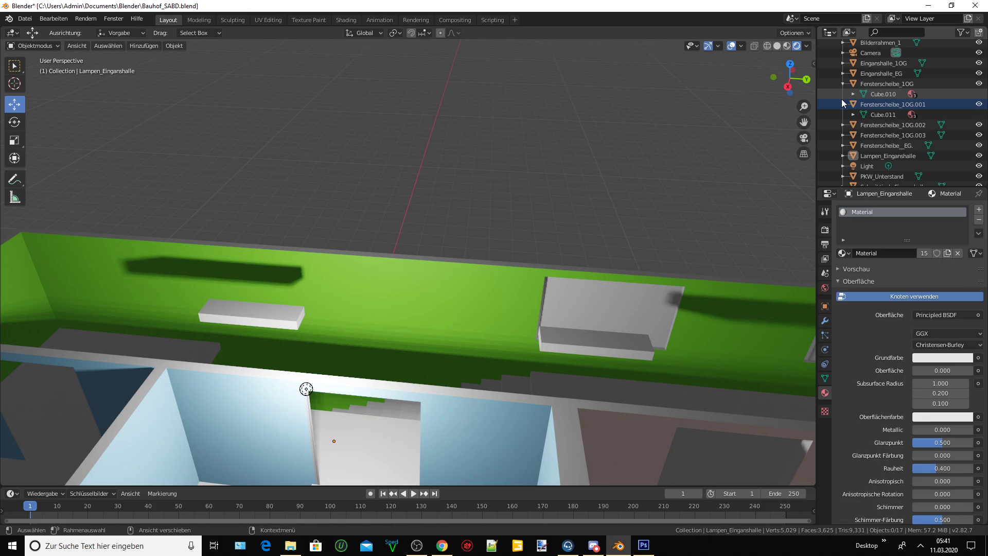
left_click(841, 103)
left_click(841, 82)
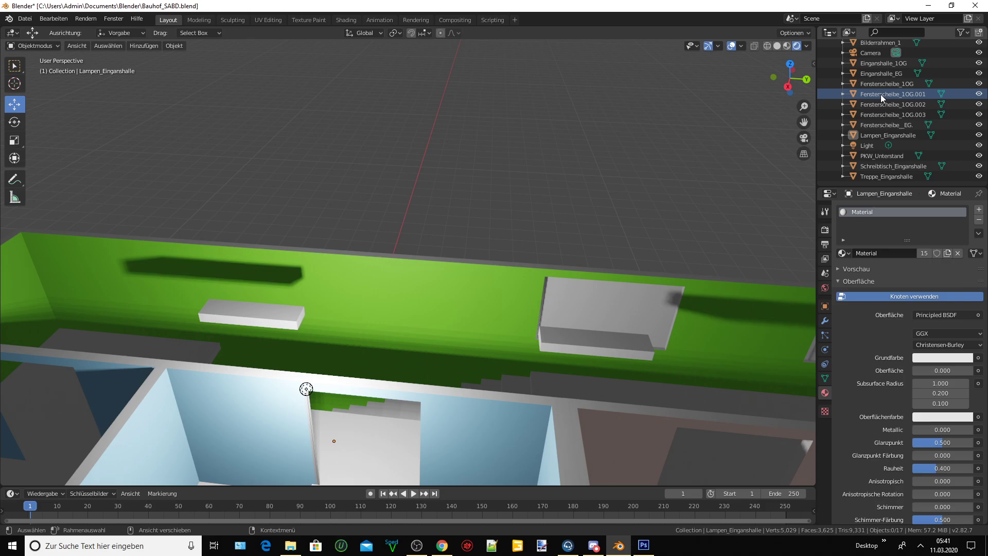
left_click(884, 63)
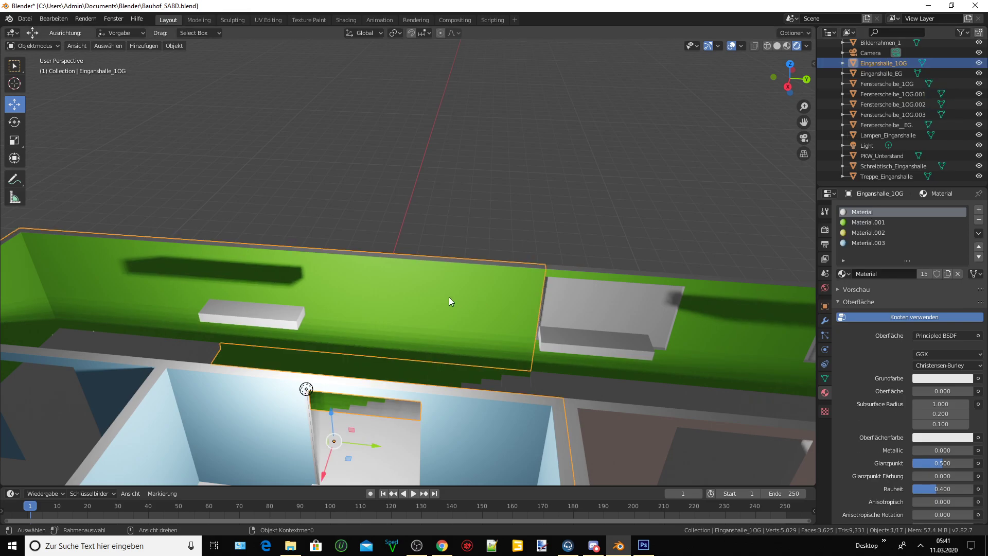
Enter Edit Mode on the hall and select a single top edge of the green wall
left_click(33, 47)
left_click(41, 66)
left_click(321, 255)
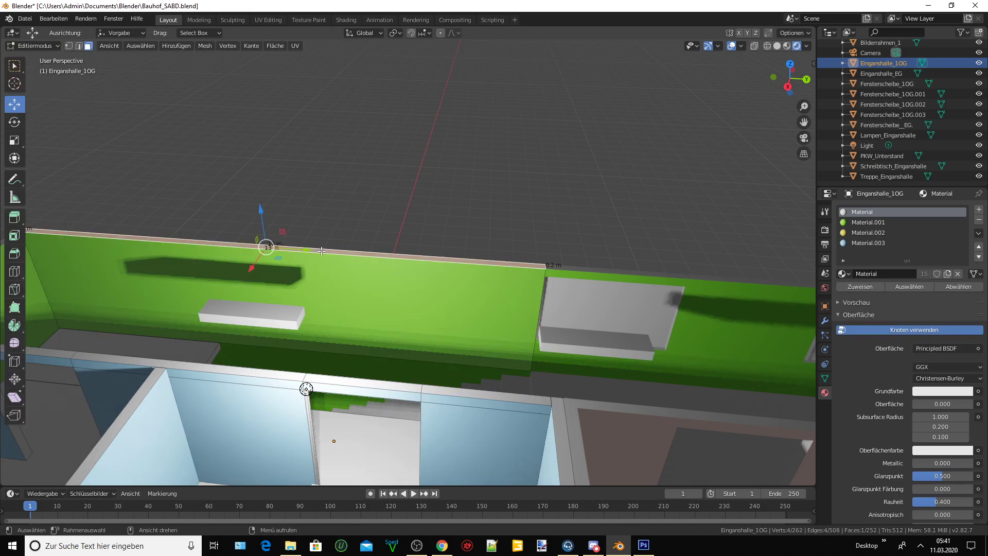
mouse_move(406, 257)
middle_mouse_down()
mouse_move(389, 250)
mouse_move(487, 237)
middle_mouse_up()
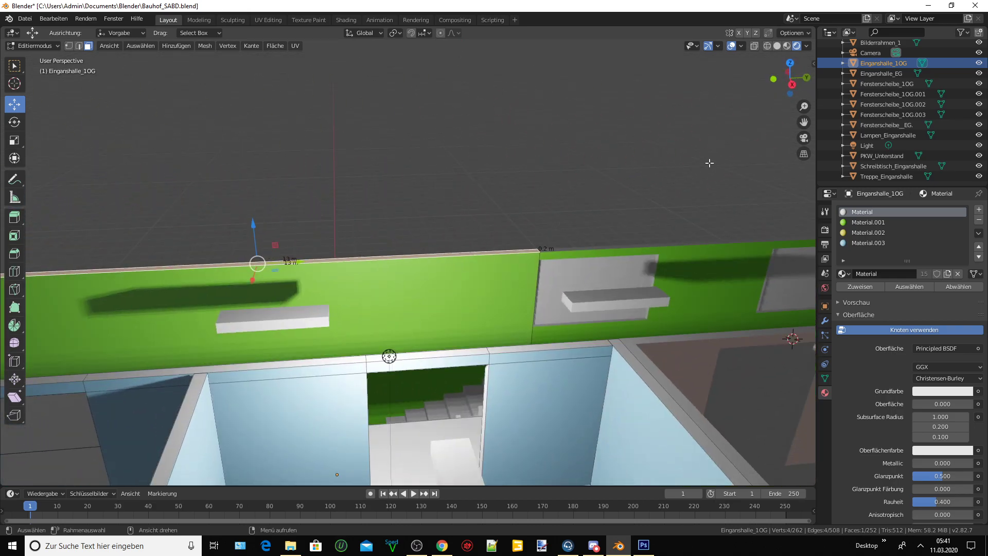
mouse_move(709, 162)
middle_mouse_down()
mouse_move(544, 261)
mouse_move(295, 263)
middle_mouse_up()
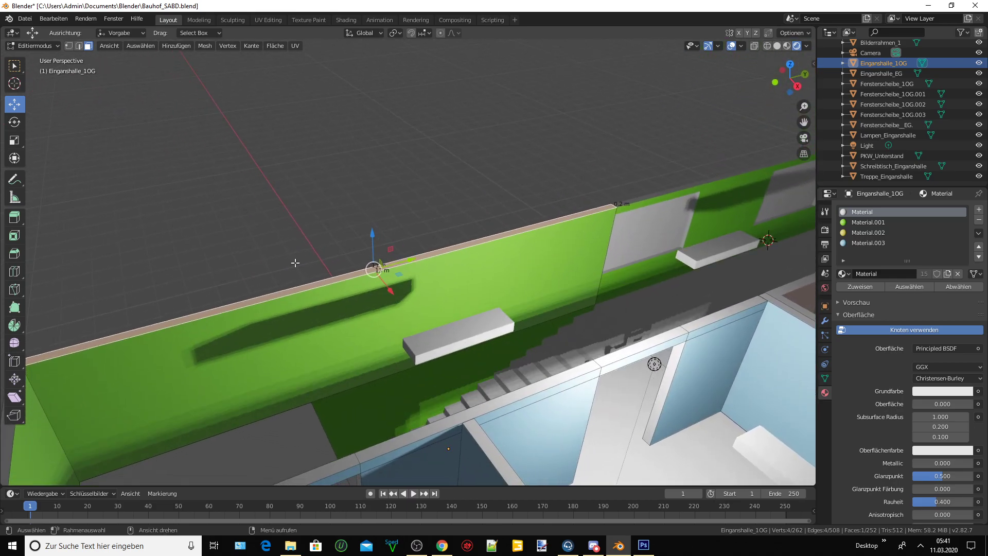
left_click(78, 48)
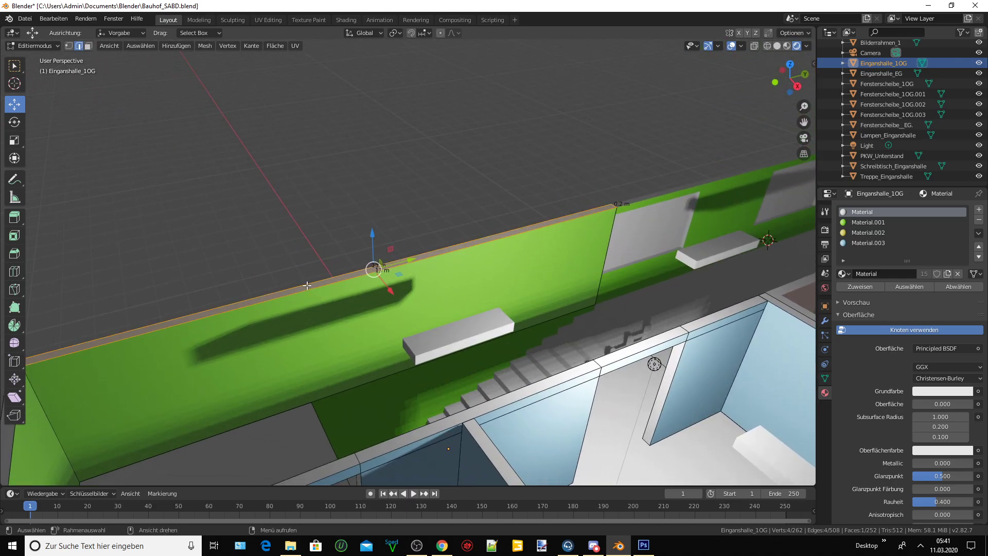
left_click(309, 290)
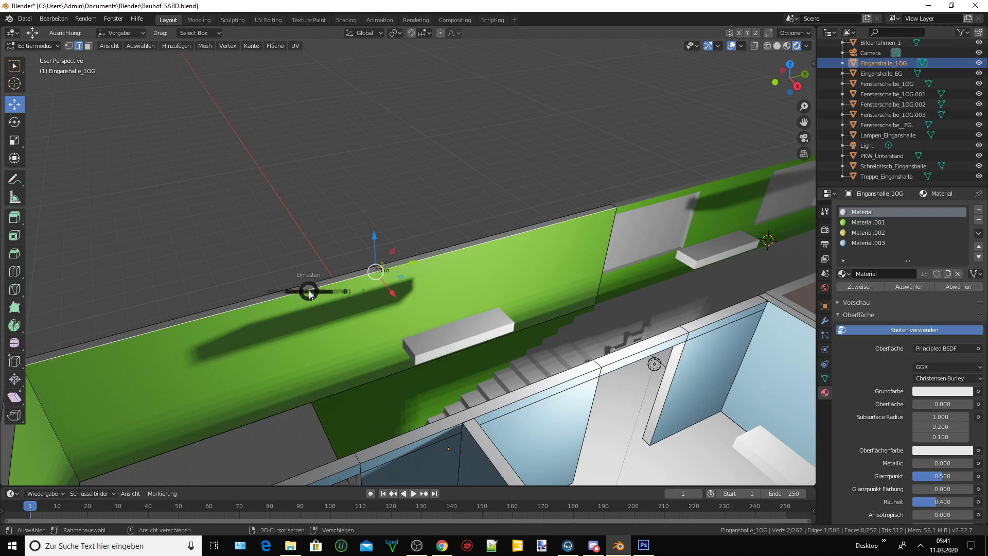
Snap the 3D cursor to the selected edge and add a cube there
key("shift+s")
left_click(301, 348)
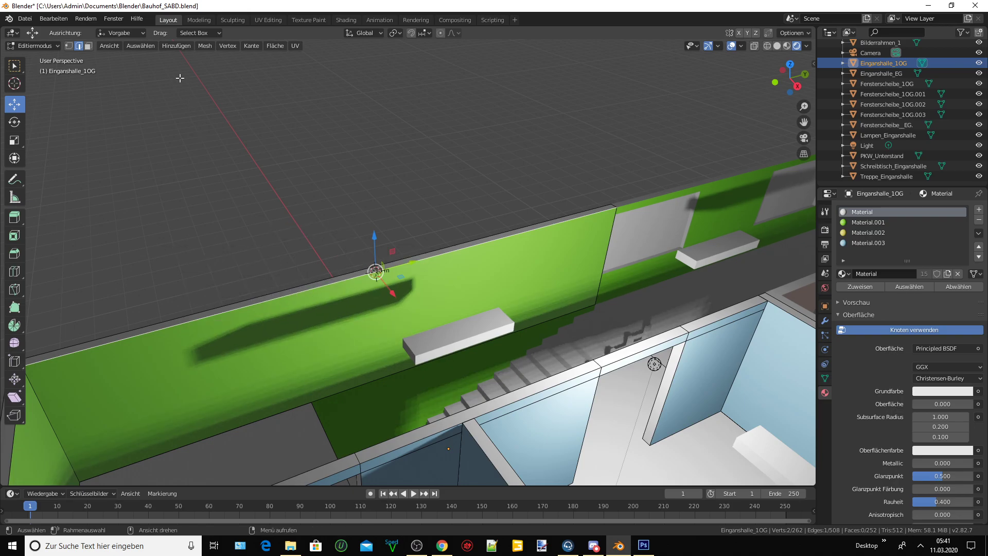
left_click(180, 46)
left_click(182, 68)
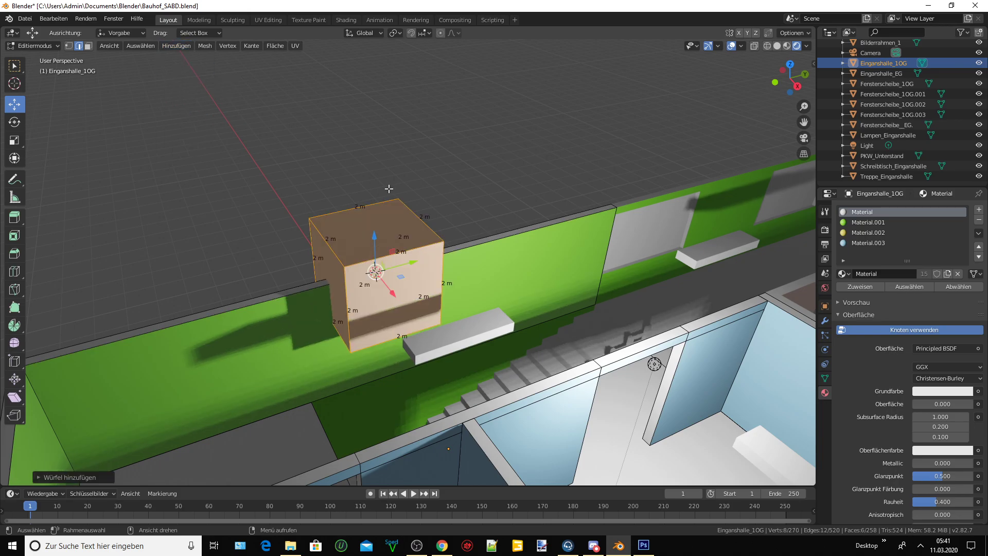
Lower the new cube 1 m along Z
key("g")
key("z")
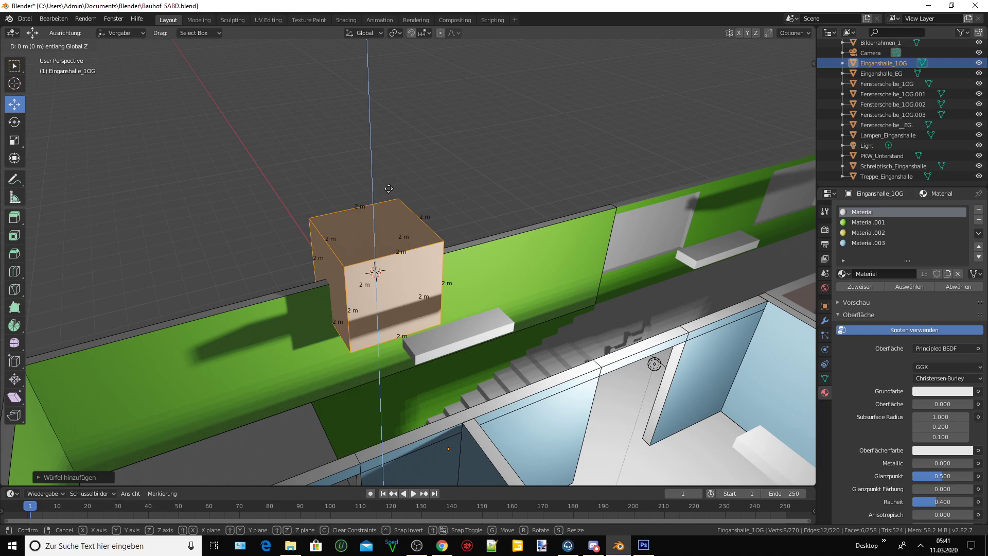
type("1-1")
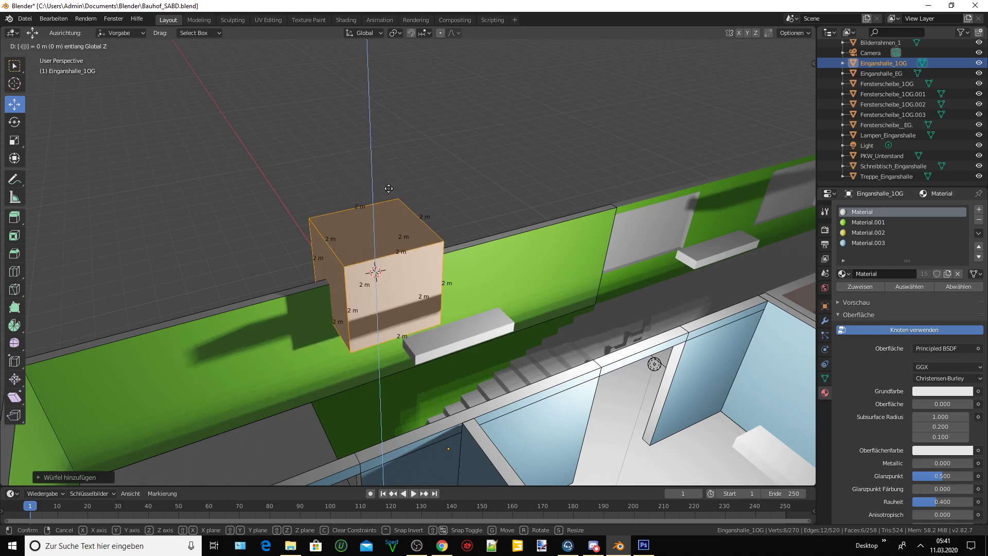
key("Return")
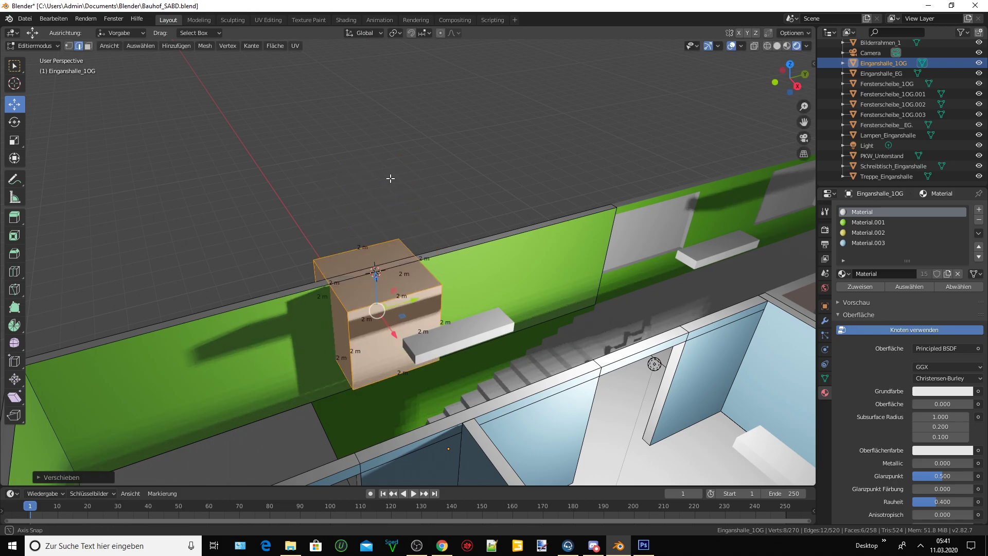
middle_click_drag(388, 188, 488, 166)
Move the cube's left face 1.8 m along X, making a 0.2 m-thick panel
left_click(453, 249)
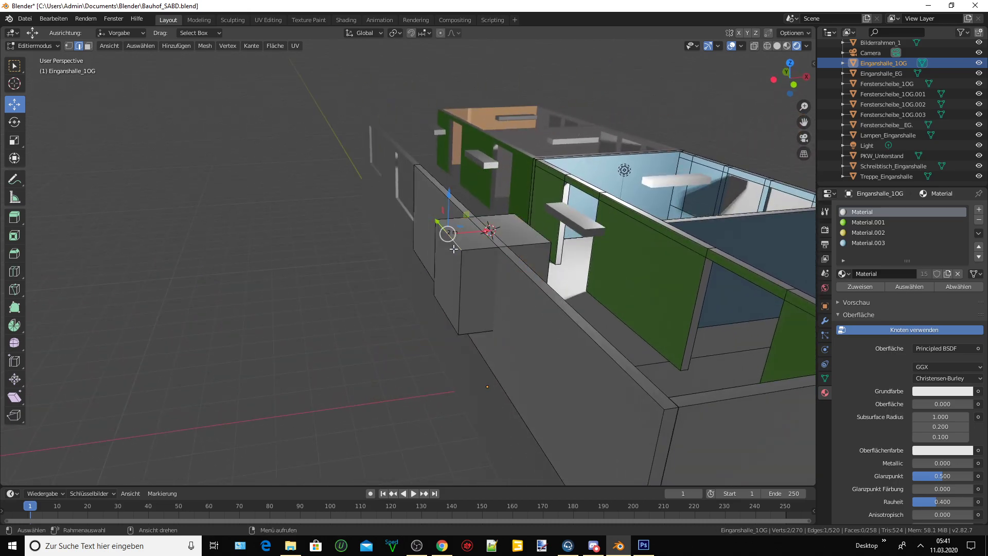
left_click(88, 45)
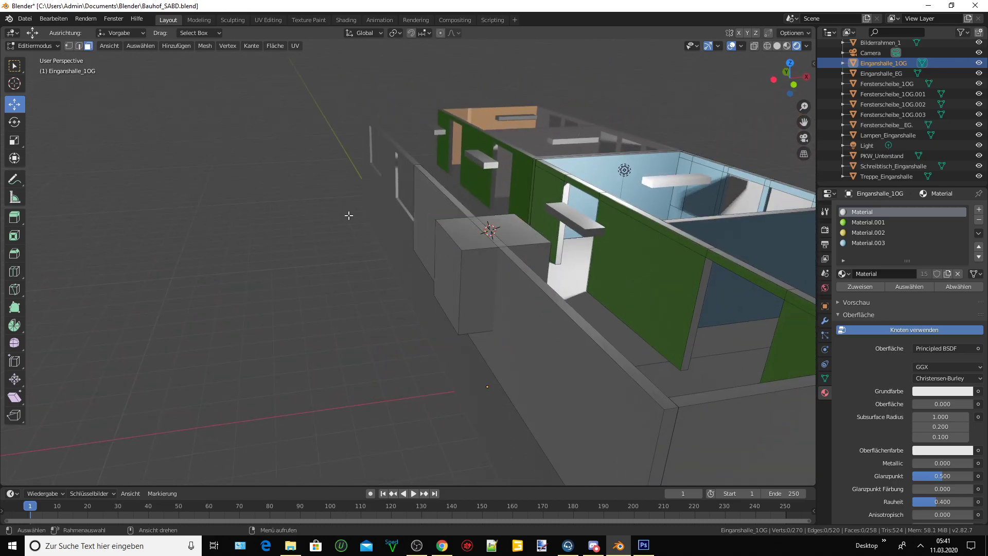
left_click(441, 254)
scroll(403, 211, "up", 2)
type("g")
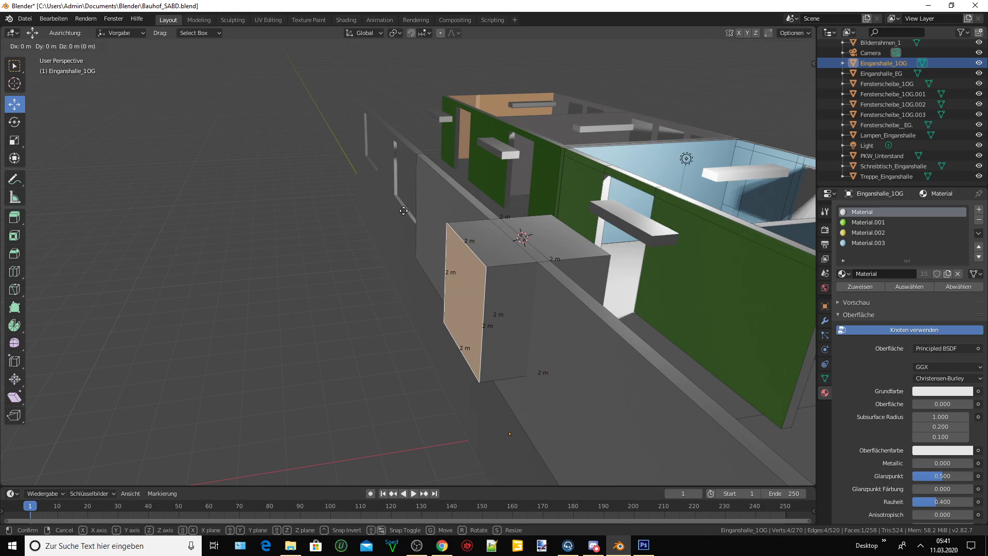
type("y")
type("1")
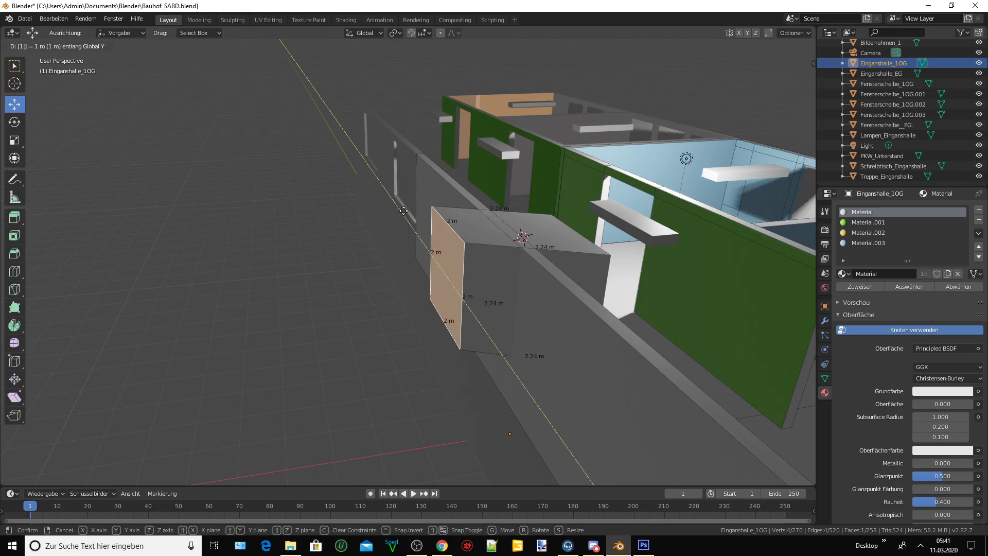
key("Escape")
key("g")
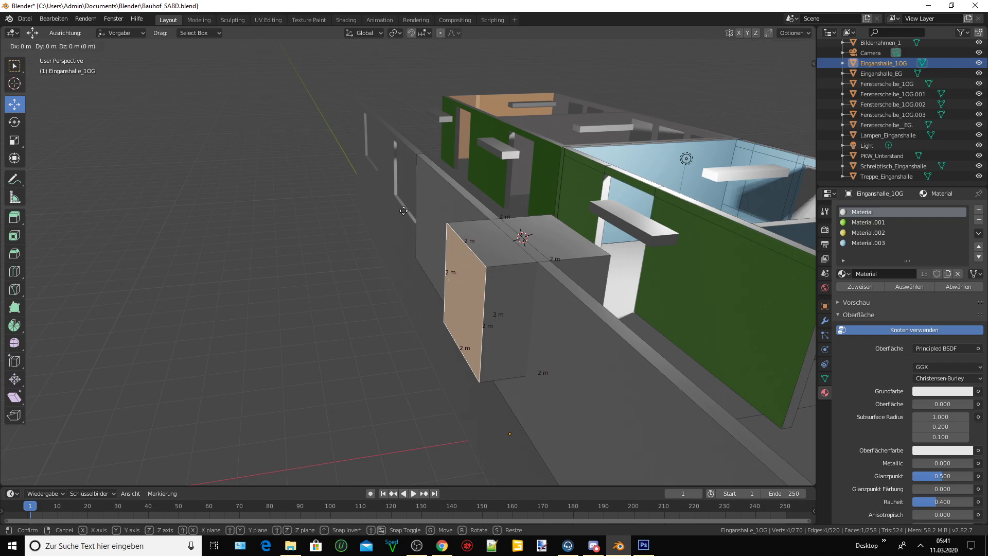
type("x")
type("1")
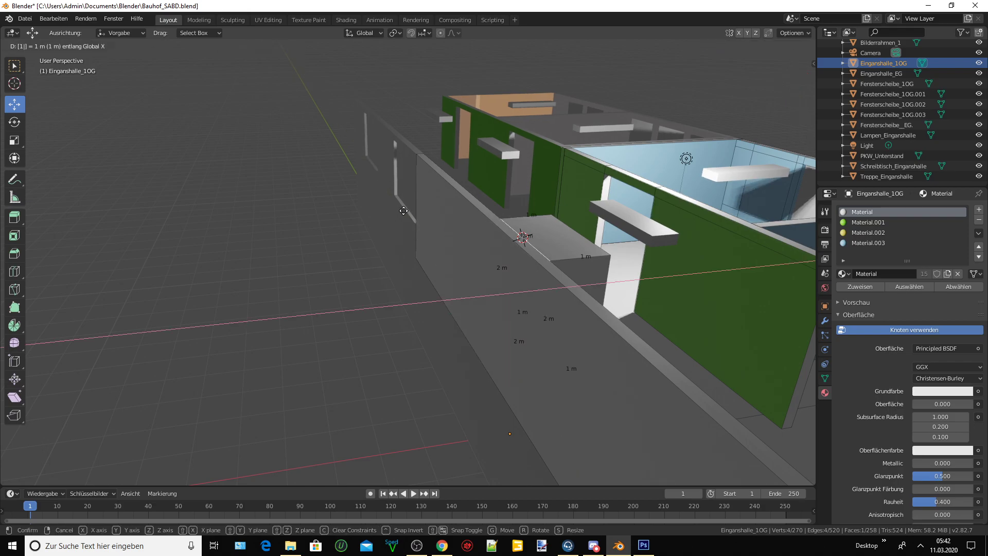
type(".8")
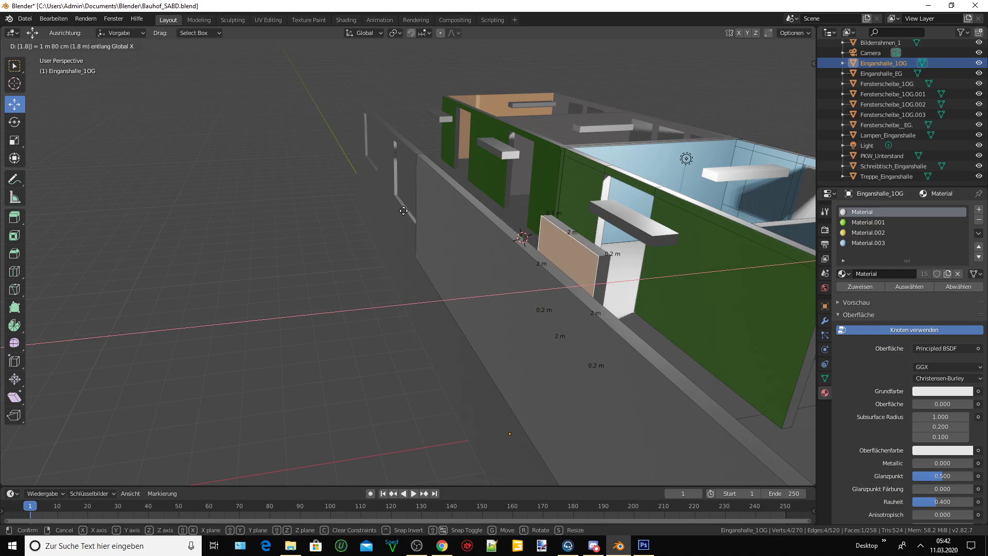
key("Return")
Reframe the view on the panel and try an X move, then cancel it
scroll(403, 211, "up", 3)
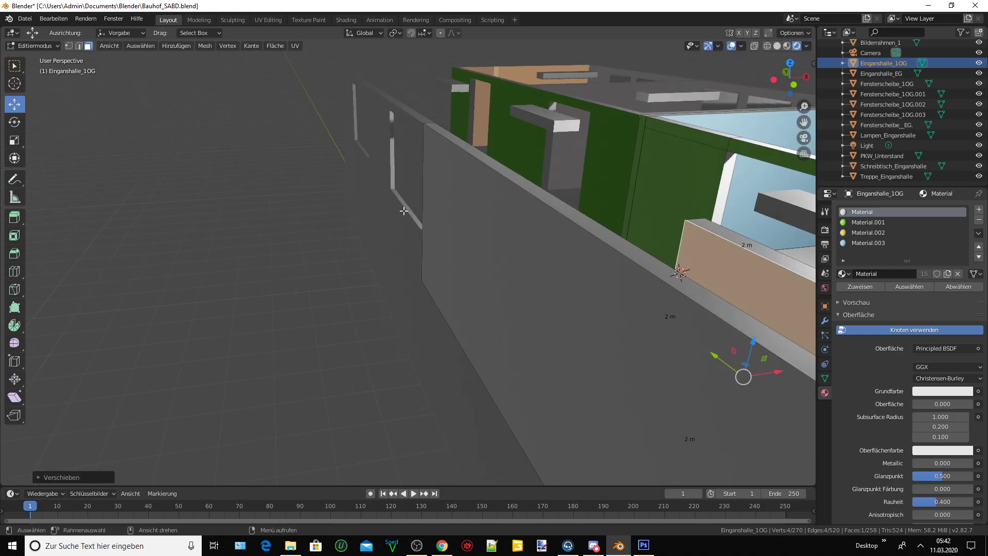
left_click_drag(802, 123, 800, 126)
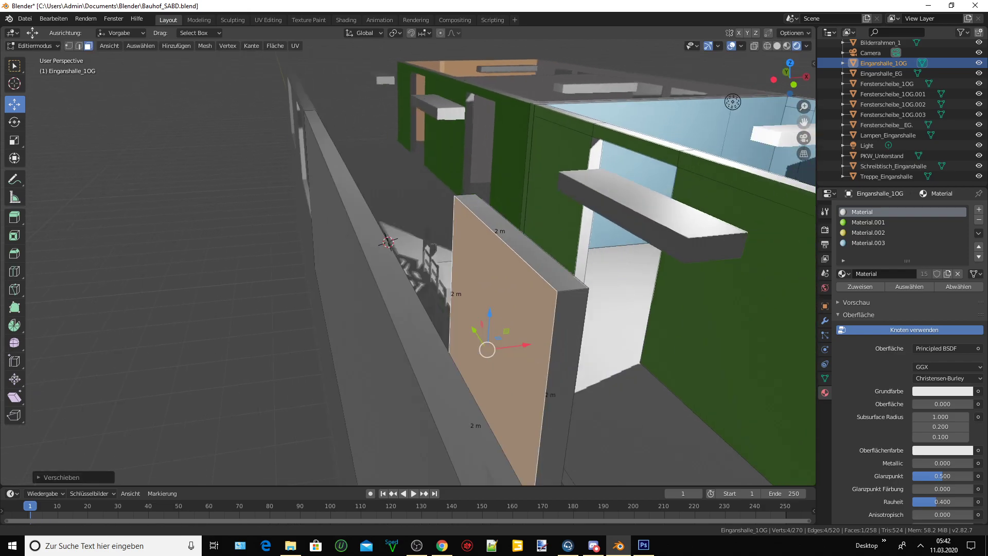
mouse_move(800, 126)
middle_mouse_down()
mouse_move(683, 123)
mouse_move(456, 265)
mouse_move(468, 262)
middle_mouse_up()
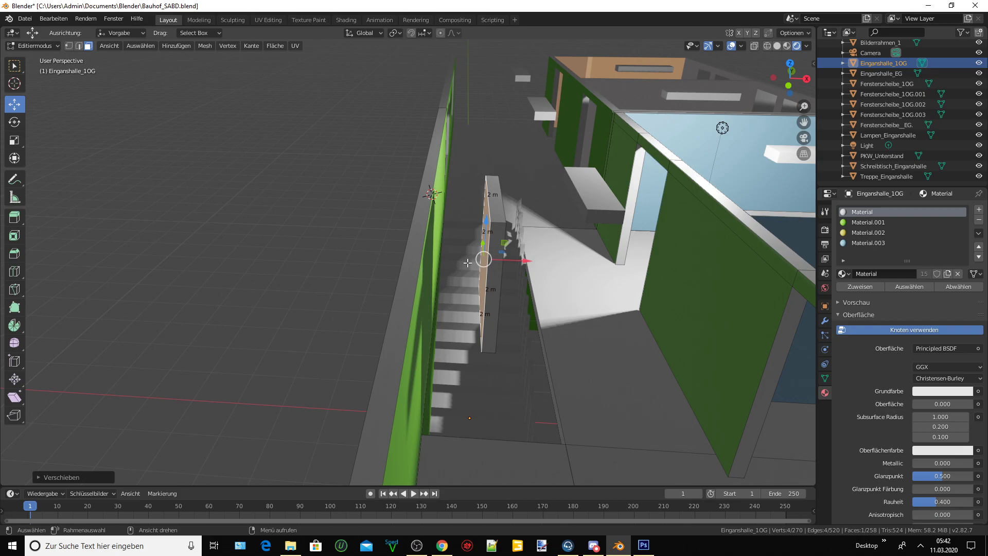
key("g")
key("y")
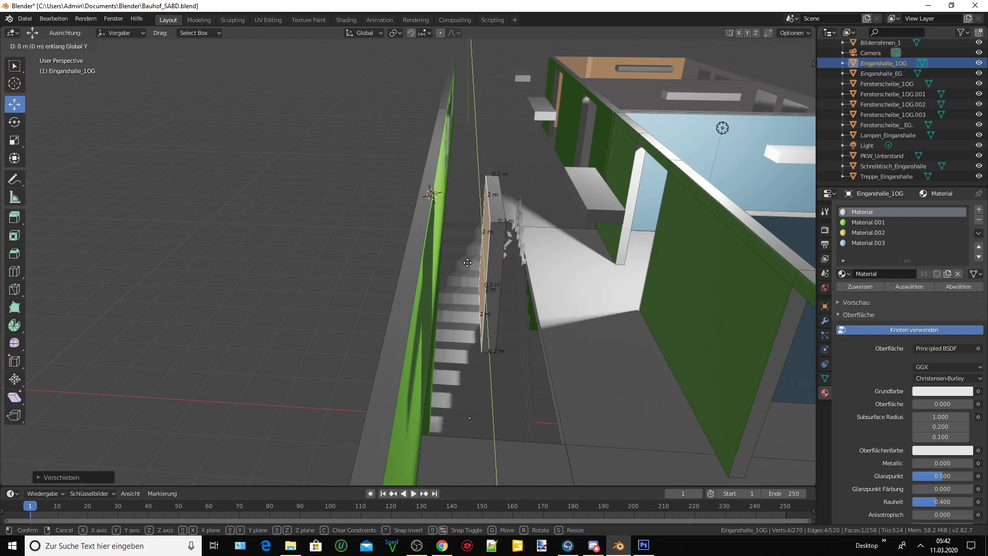
key("x")
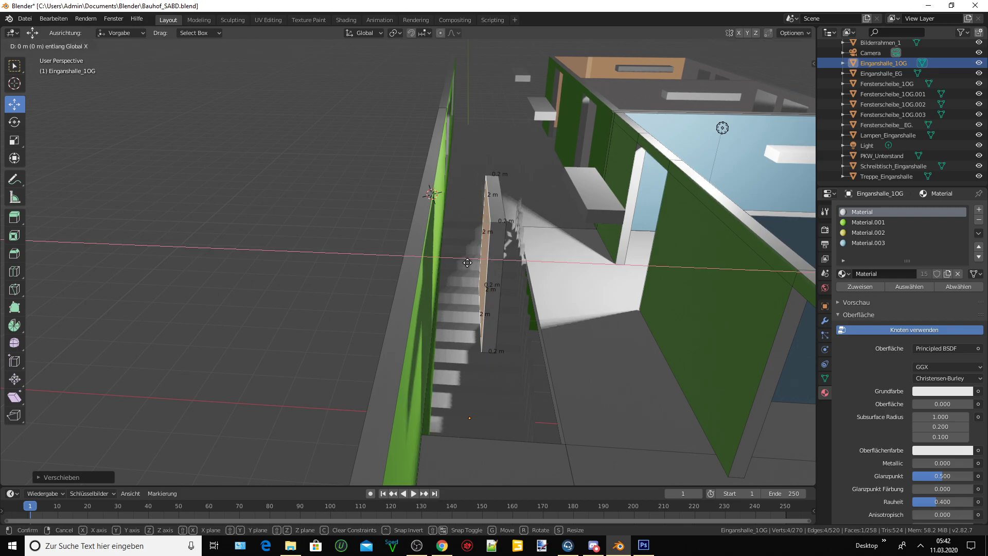
type("-1")
key("BackSpace")
key("Escape")
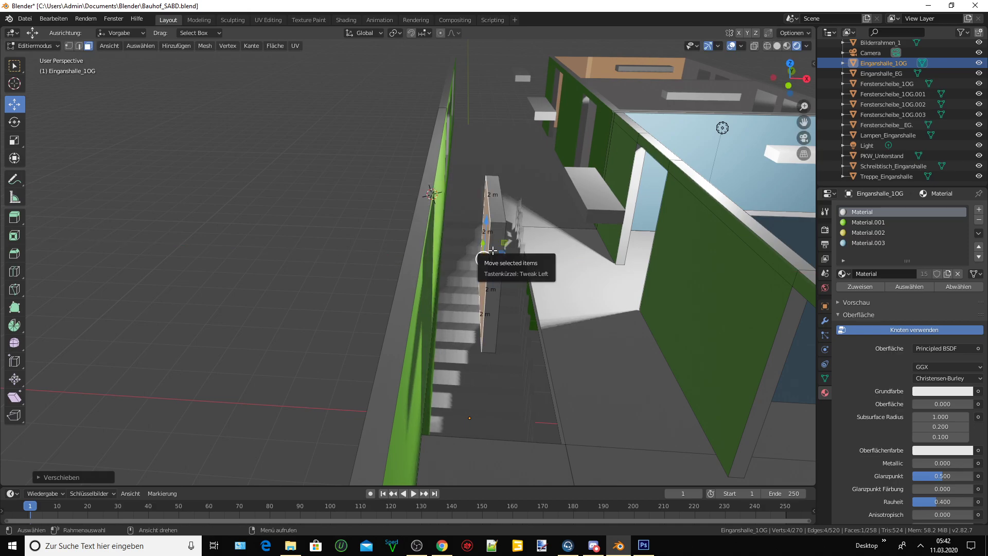
Select the whole linked panel and move it -0.8 m along X against the green wall
key("l")
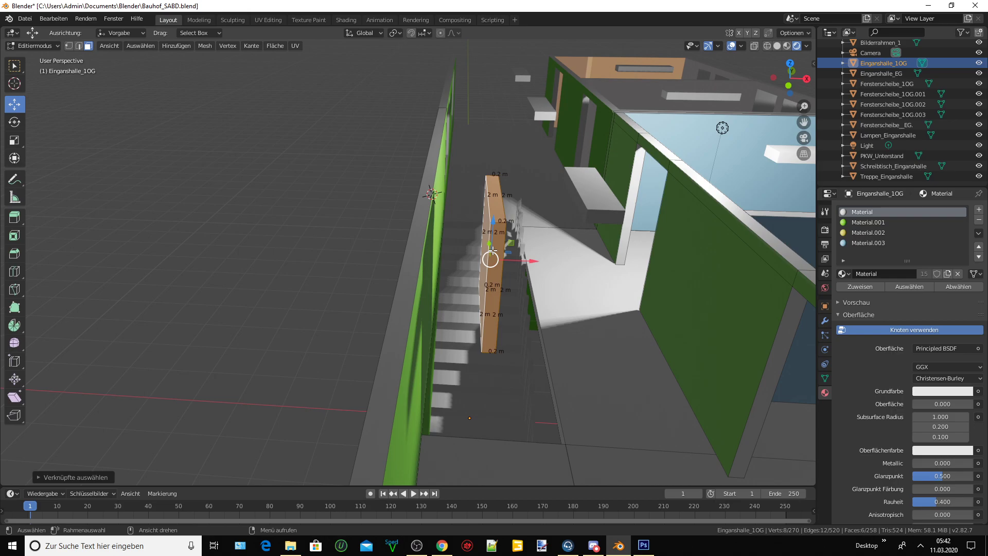
key("g")
key("y")
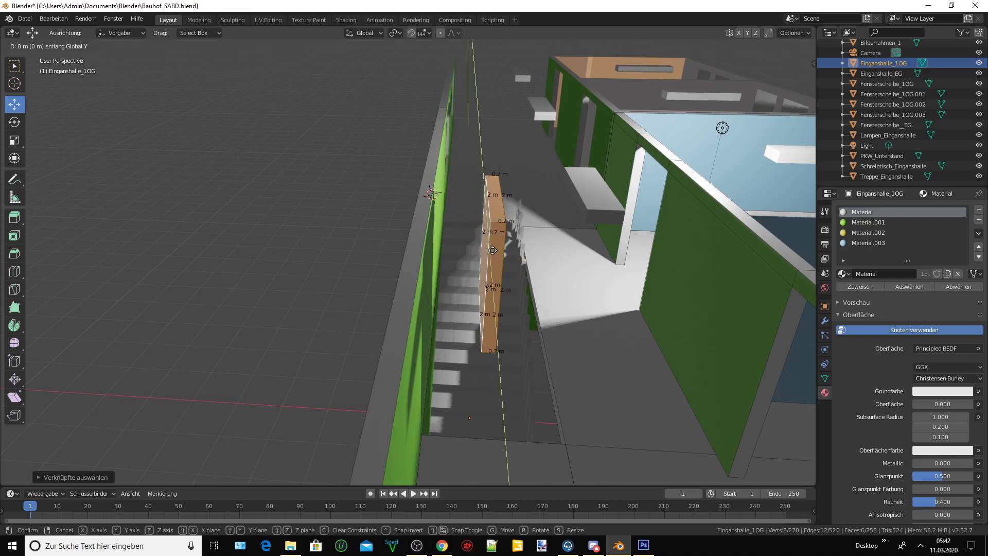
key("x")
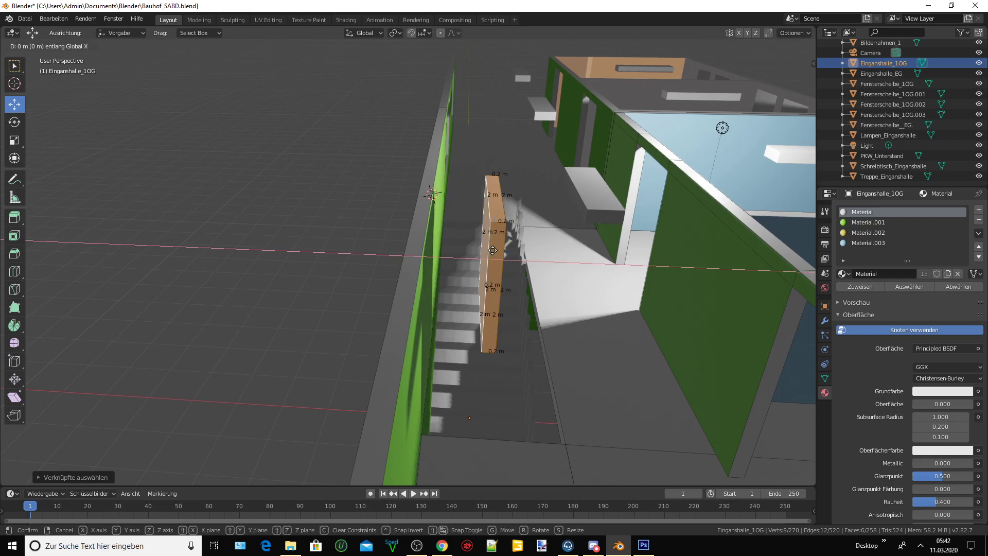
type("-1")
key("BackSpace")
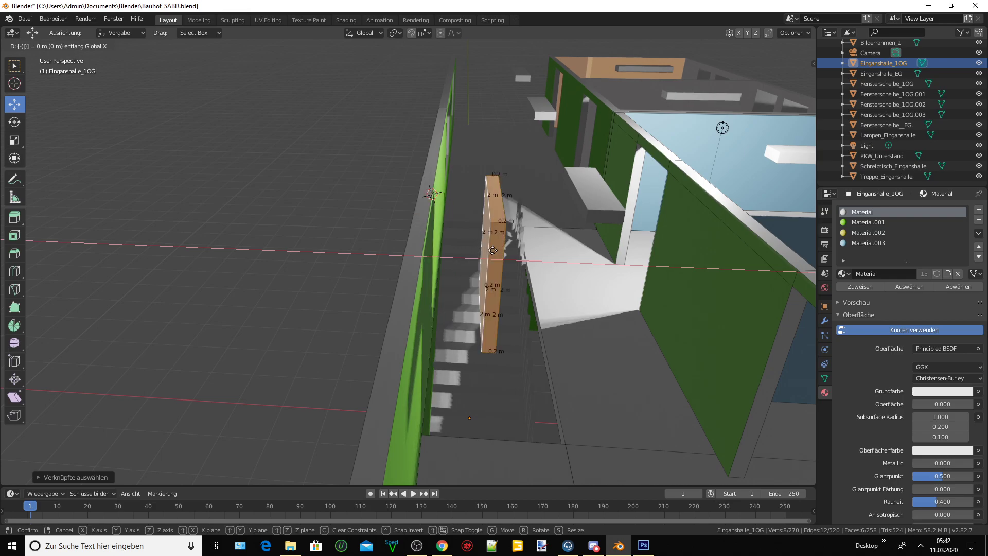
type("5")
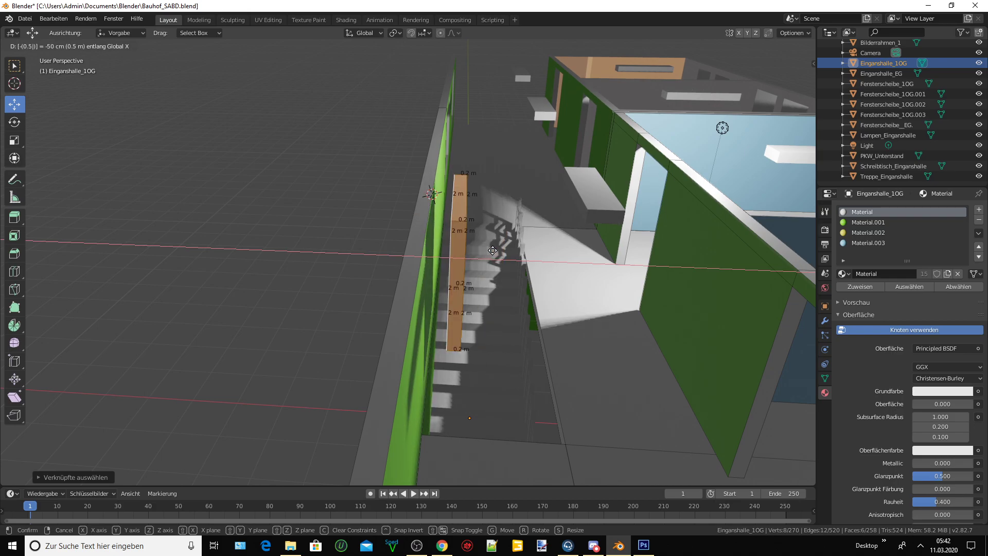
key("BackSpace")
type("8")
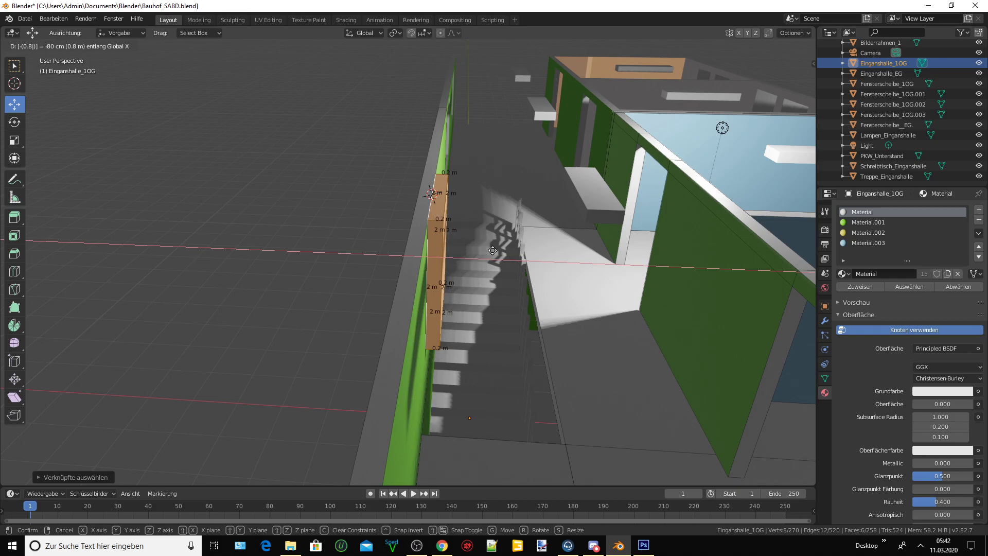
key("Return")
Drag the panel block a little lower along Z on the green wall
scroll(494, 249, "up", 3)
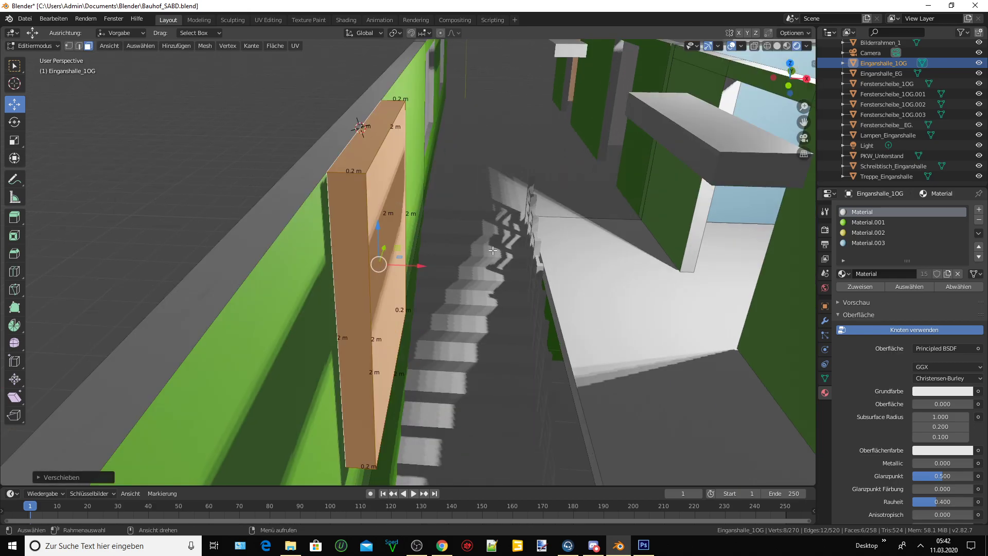
scroll(500, 249, "up", 1)
scroll(499, 246, "up", 2)
scroll(498, 244, "up", 1)
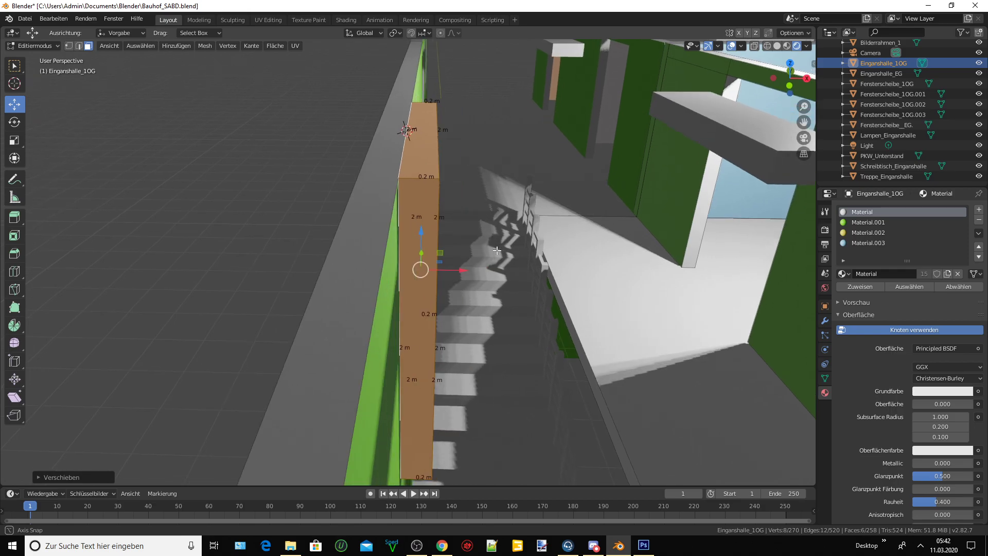
scroll(496, 242, "up", 2)
mouse_move(496, 242)
middle_mouse_down()
mouse_move(485, 300)
mouse_move(360, 227)
middle_mouse_up()
scroll(442, 283, "up", 3)
scroll(360, 228, "down", 2)
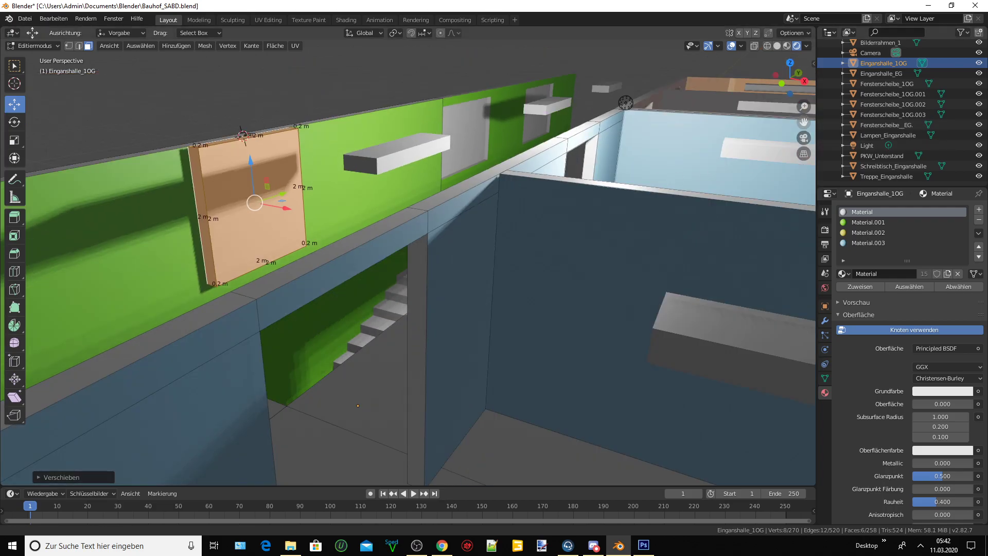
mouse_move(820, 140)
middle_mouse_down()
mouse_move(500, 241)
mouse_move(561, 229)
middle_mouse_up()
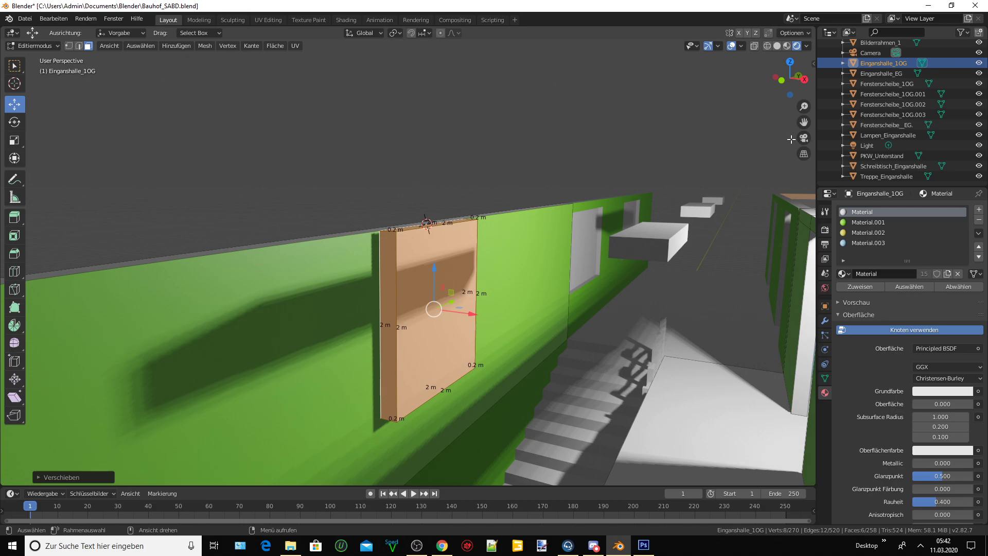
middle_click_drag(790, 138, 469, 200)
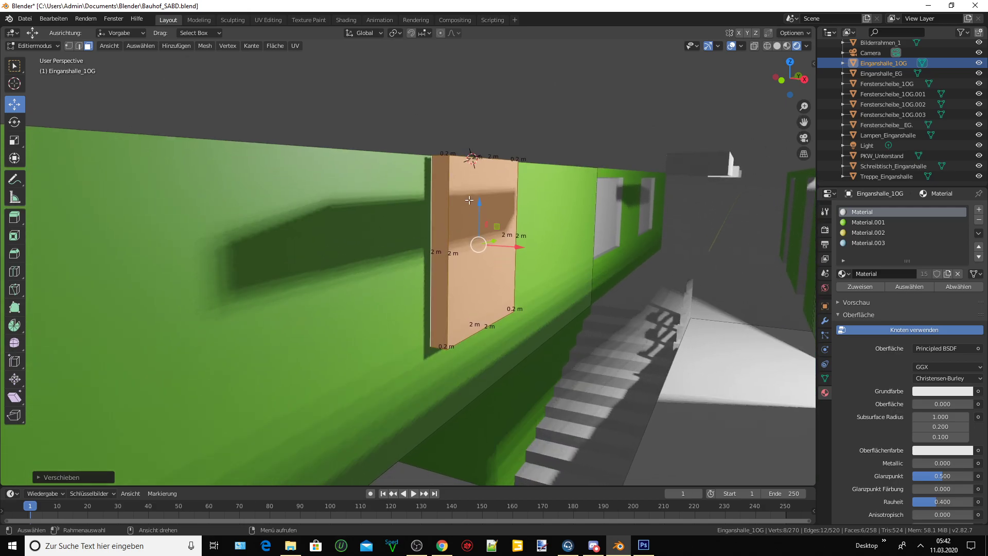
left_click_drag(479, 215, 480, 255)
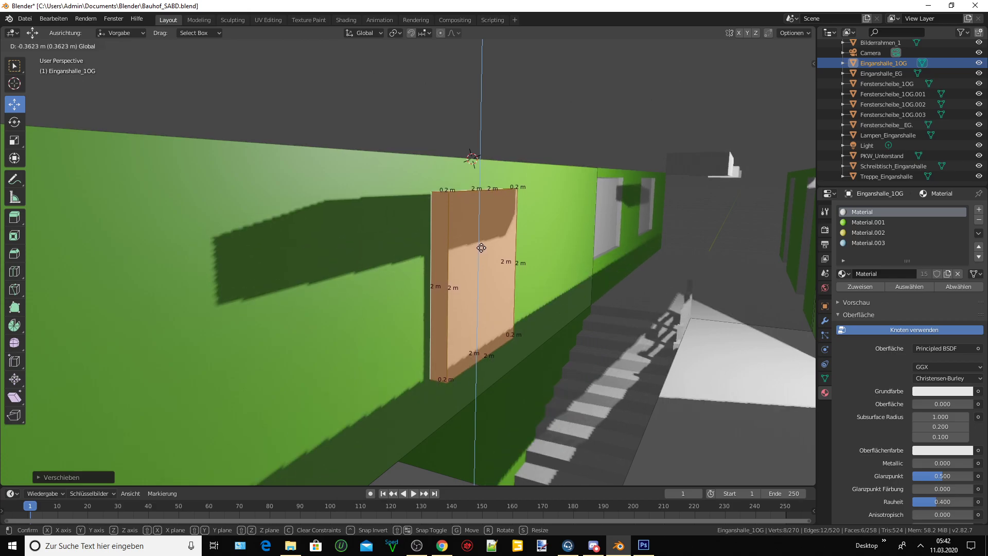
mouse_move(480, 254)
middle_mouse_down()
mouse_move(333, 261)
mouse_move(426, 250)
middle_mouse_up()
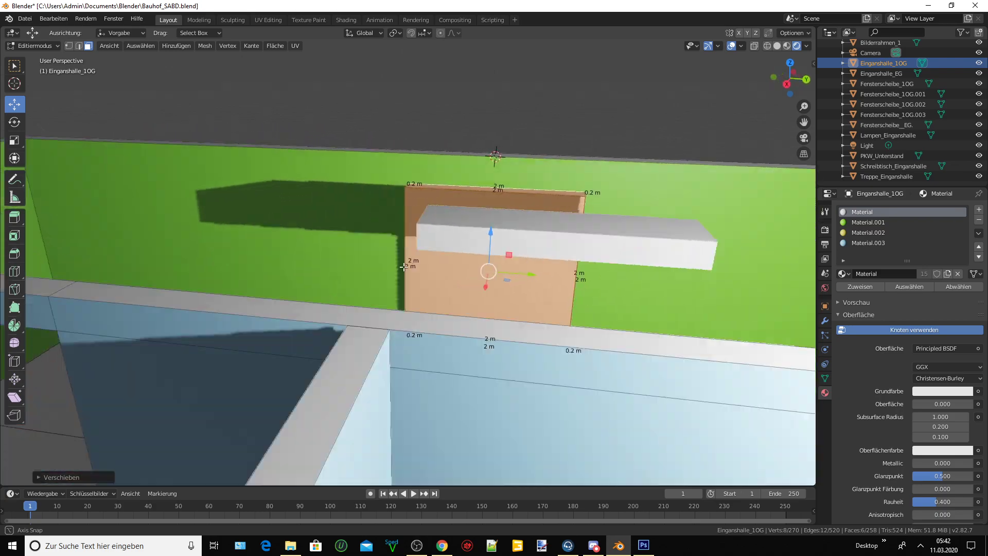
Move the panel's side face 1 m along Y to make it 1 m wide
left_click(426, 250)
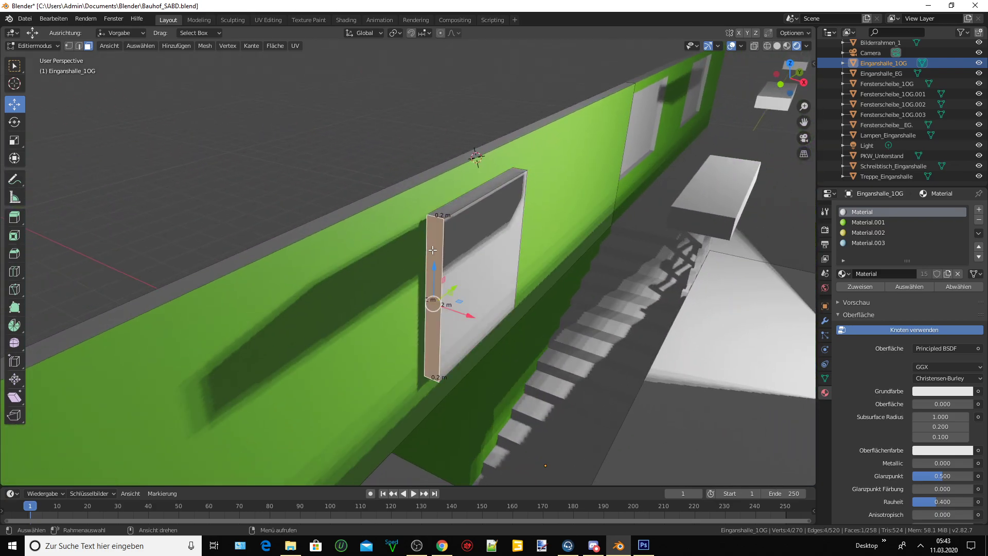
scroll(453, 290, "up", 1)
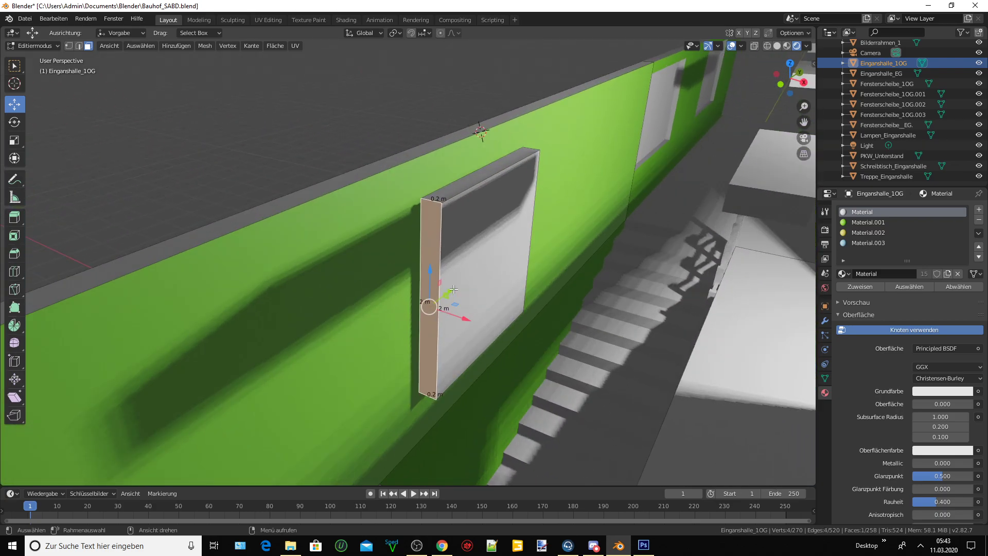
key("g")
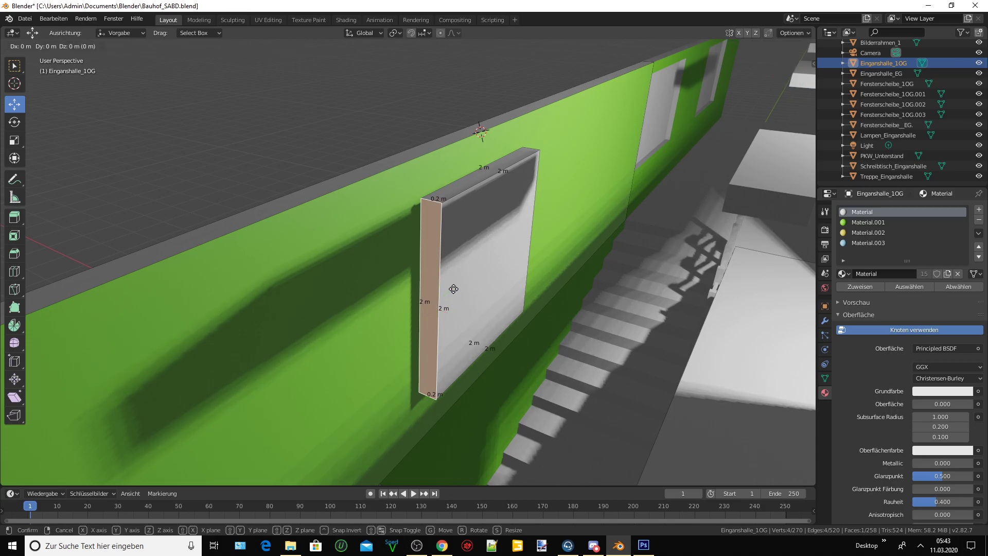
type("y")
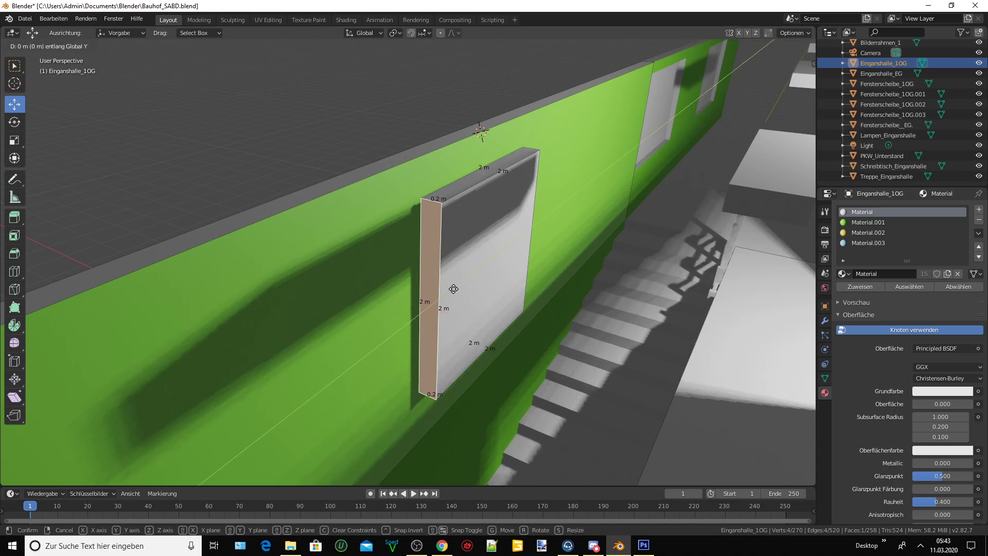
type("1")
key("Return")
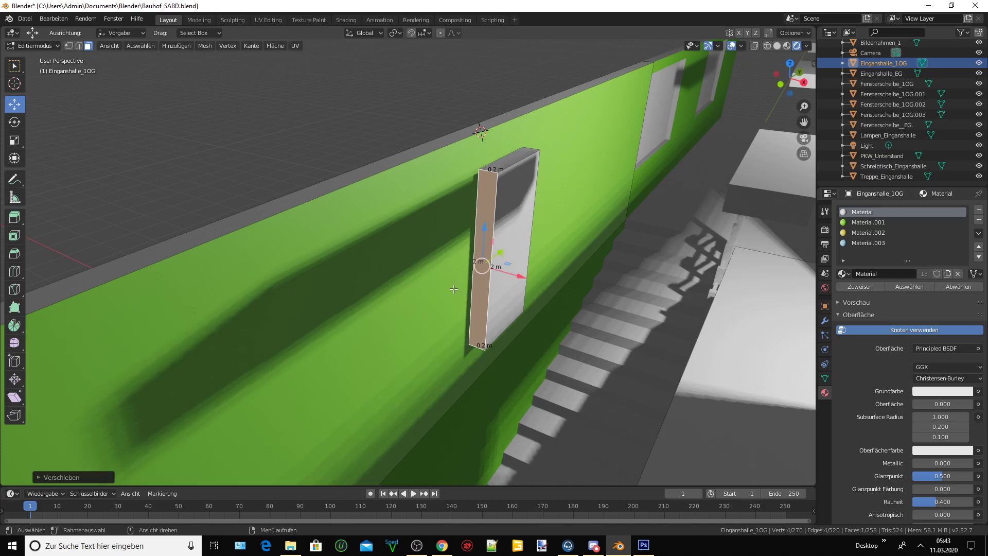
mouse_move(453, 289)
middle_mouse_down()
mouse_move(422, 257)
mouse_move(307, 249)
middle_mouse_up()
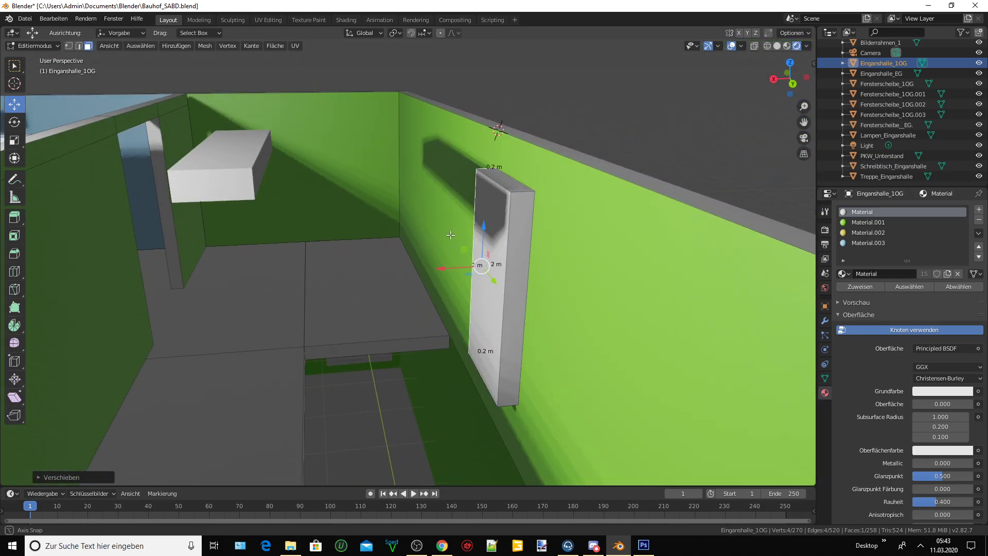
middle_click_drag(425, 241, 440, 240)
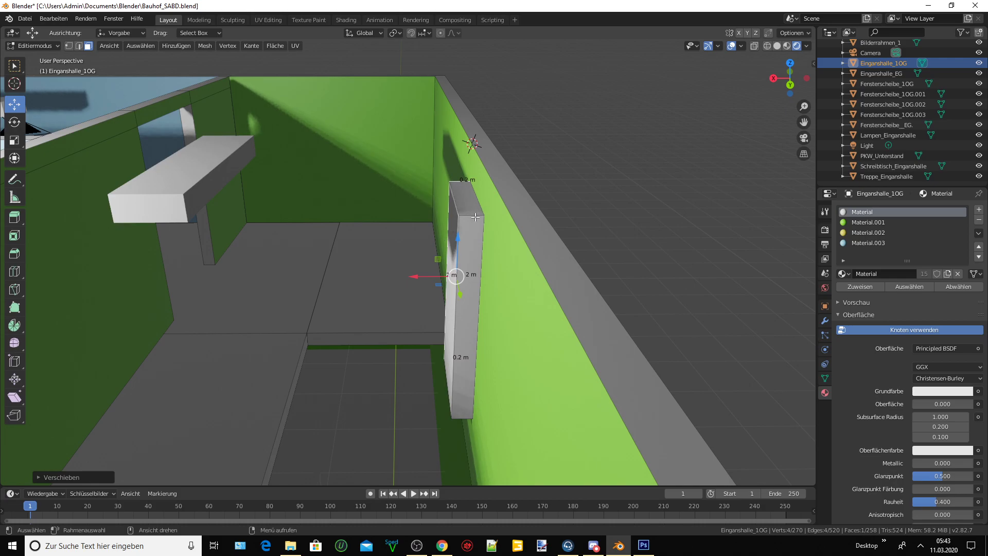
mouse_move(475, 217)
middle_mouse_down()
mouse_move(494, 226)
mouse_move(457, 238)
middle_mouse_up()
left_click(442, 240)
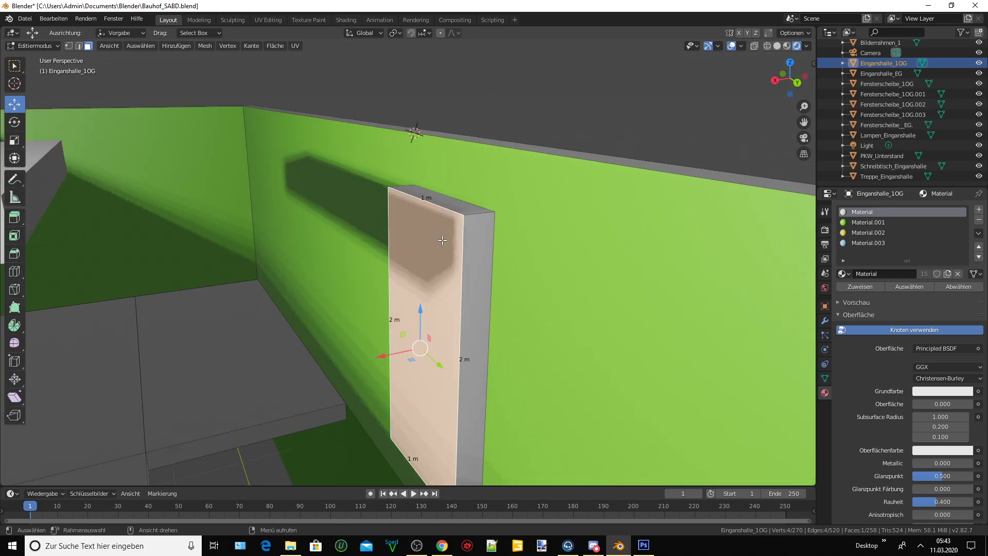
Move the panel's front face 0.1 m along X so the panel is 0.1 m deep
key("g")
key("x")
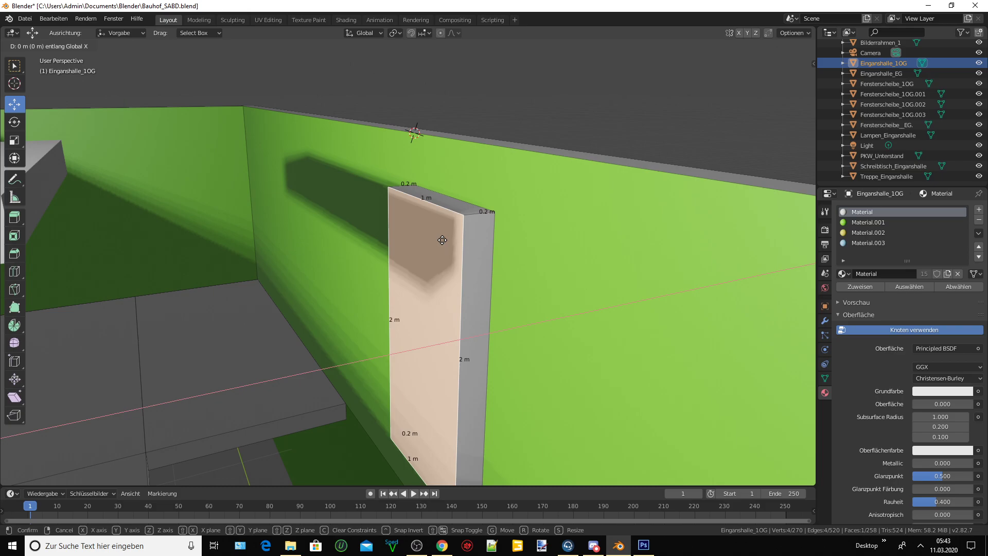
type("0.5")
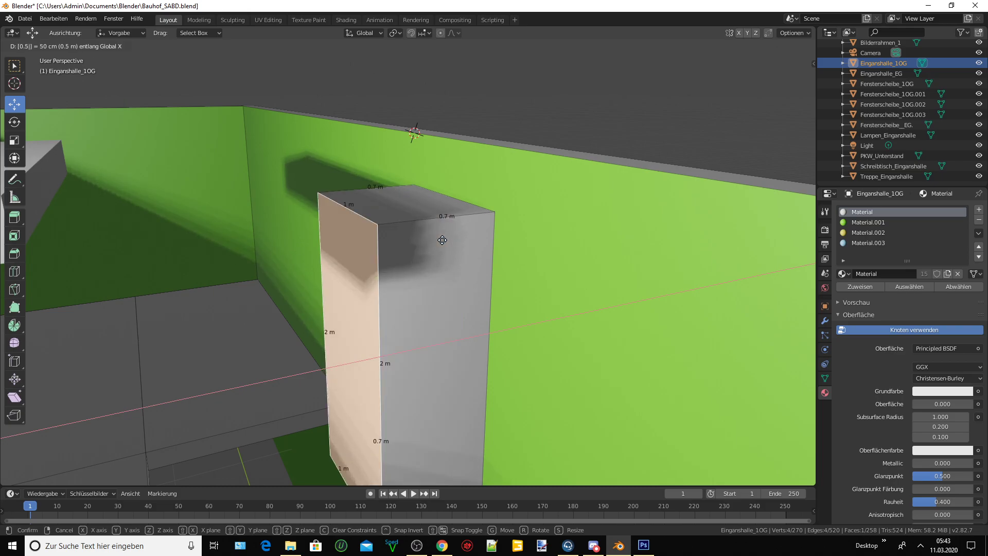
key("BackSpace")
type("5-")
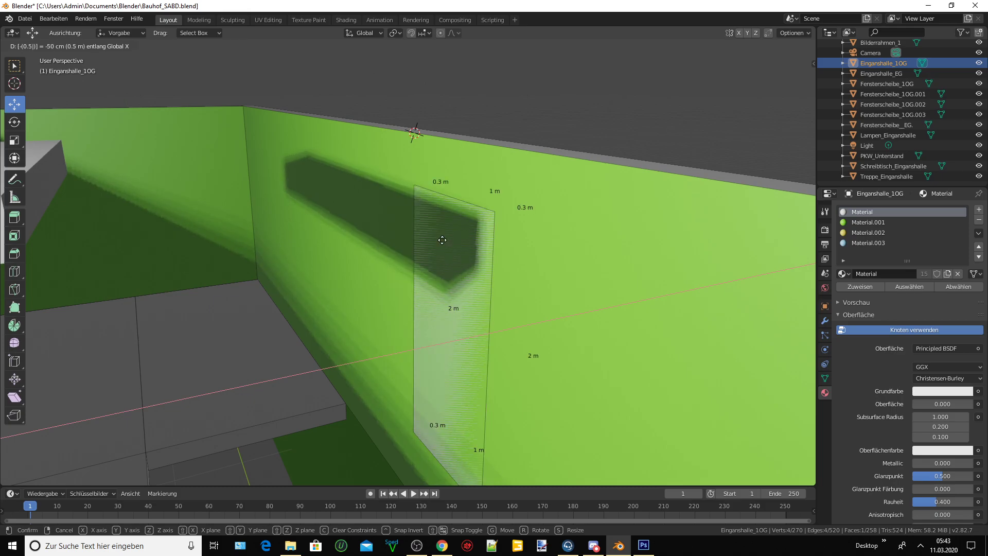
key("BackSpace")
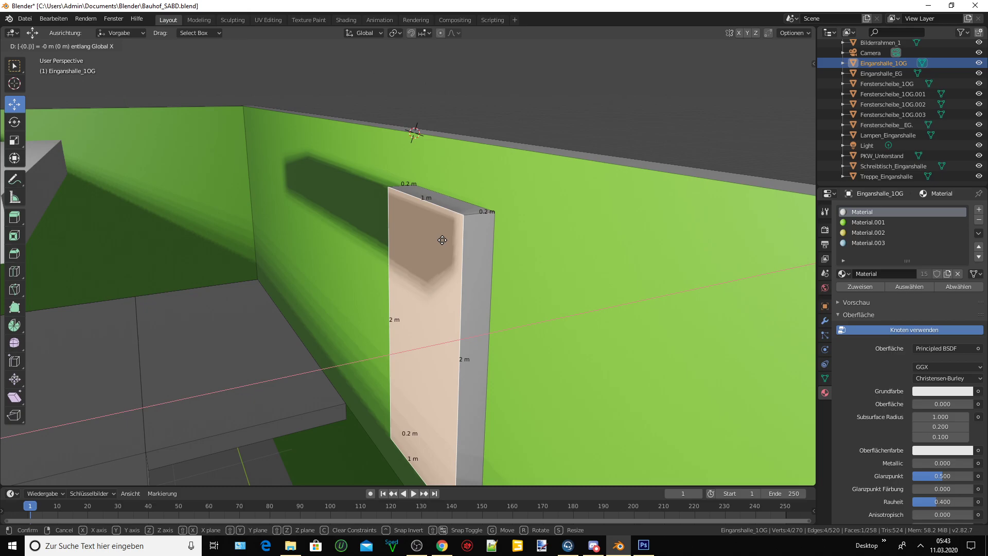
type("05")
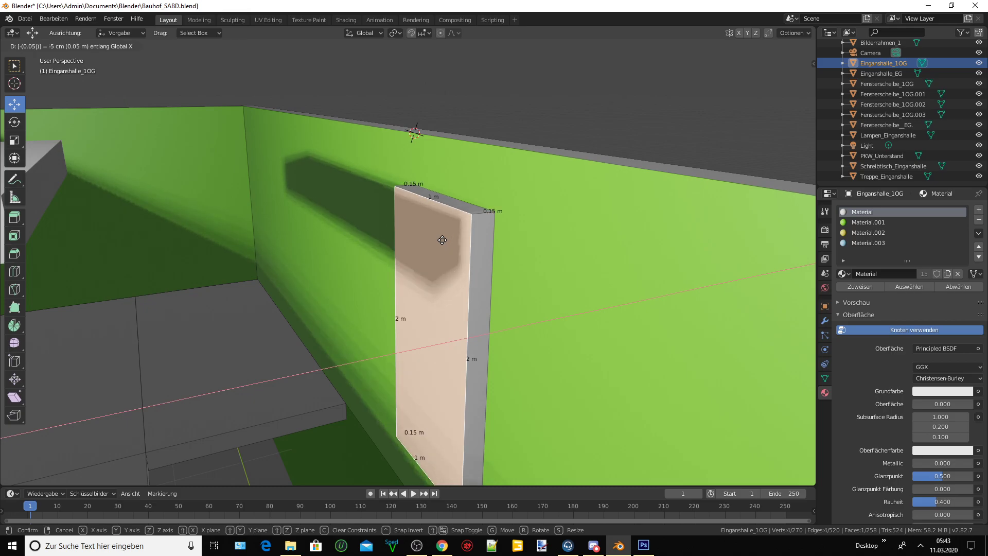
key("BackSpace")
key("BackSpace")
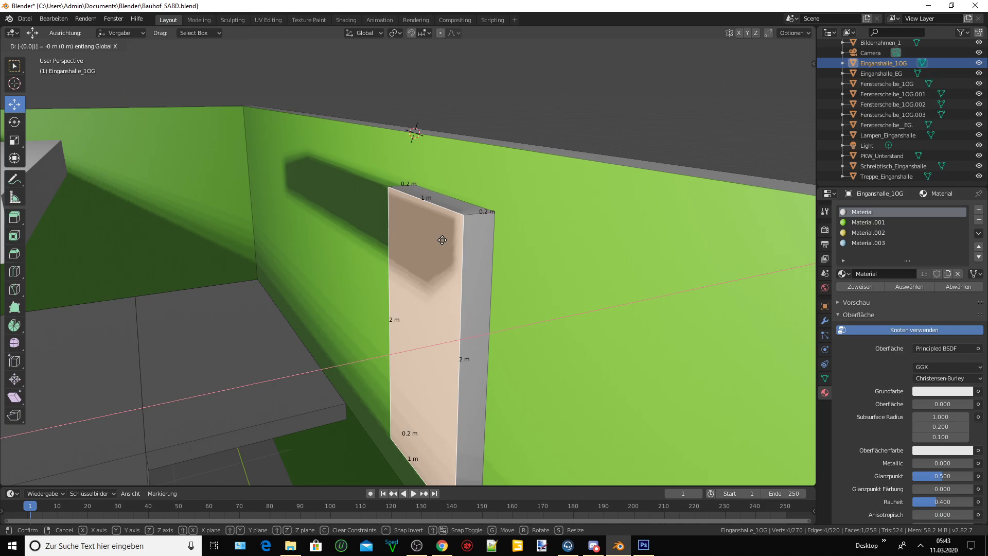
type("1")
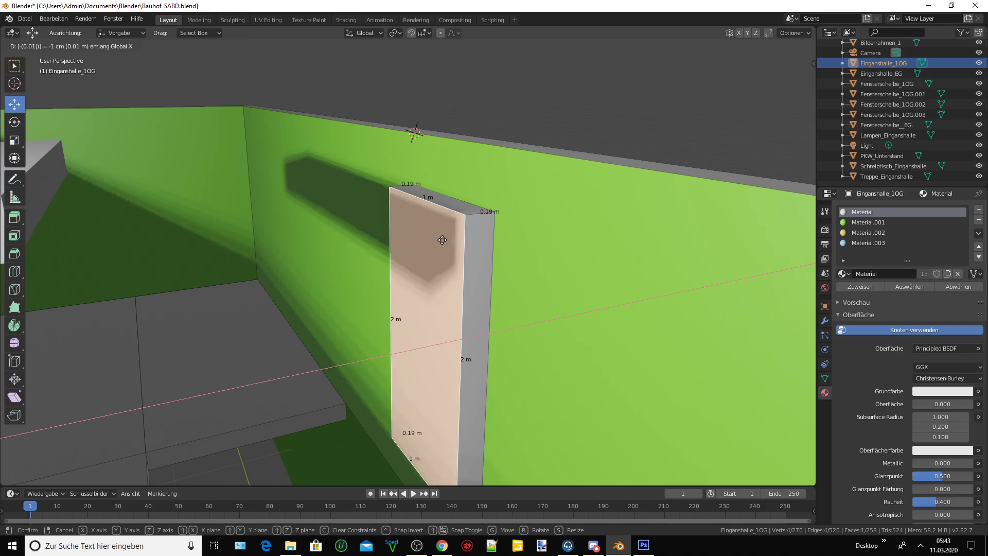
key("BackSpace")
key("BackSpace")
type("1")
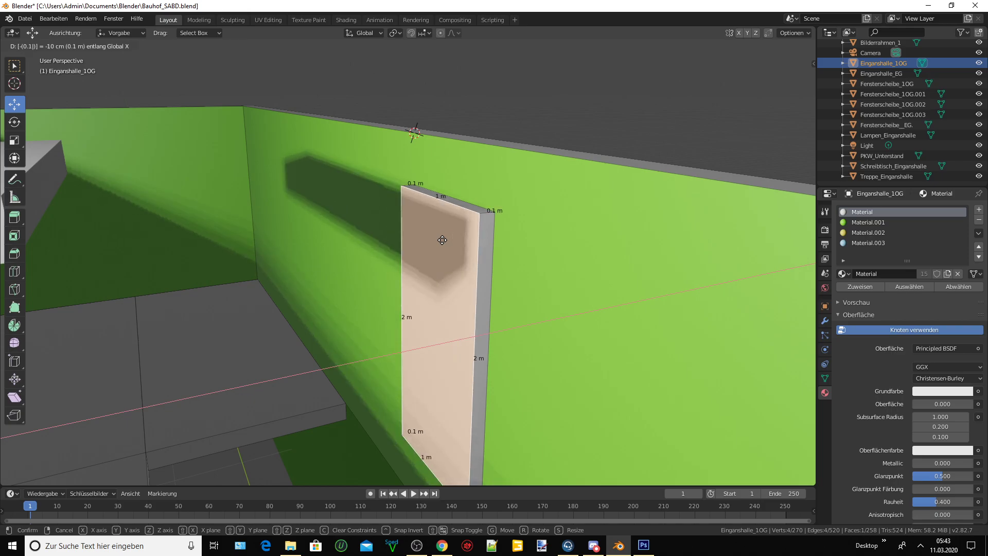
key("Return")
middle_click_drag(484, 220, 564, 228)
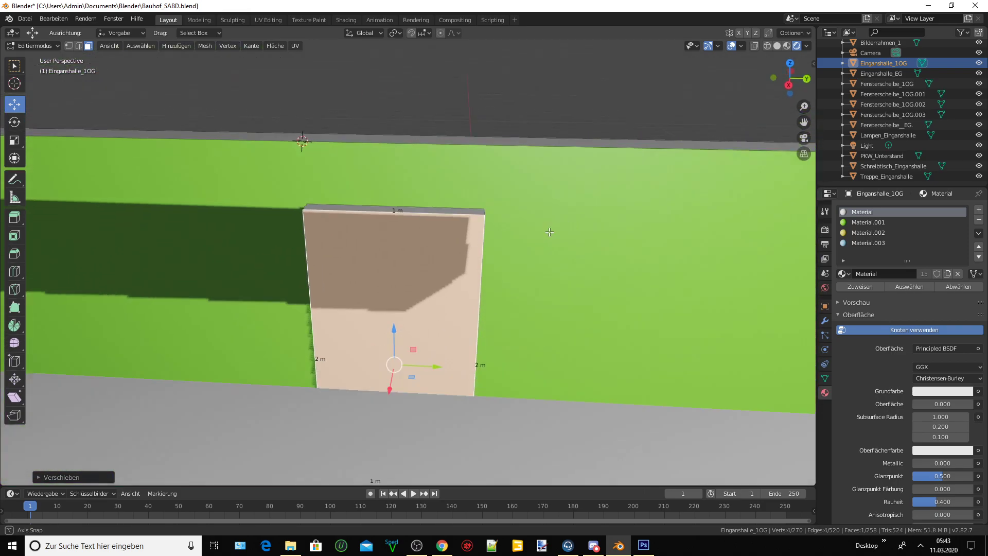
middle_click_drag(565, 228, 513, 234)
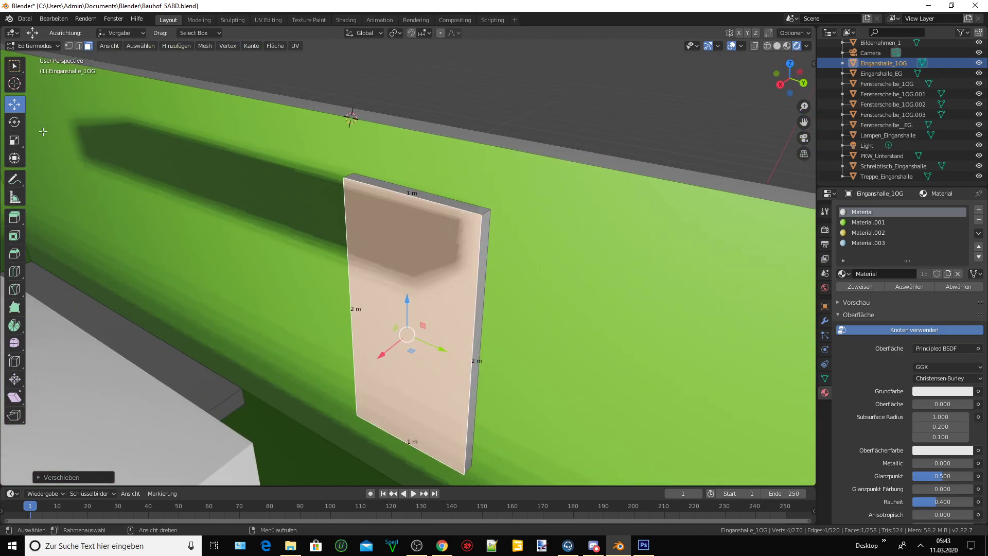
Save the file and inset the front face, leaving a thin frame around a 0.884 × 1.88 m picture face
left_click(25, 18)
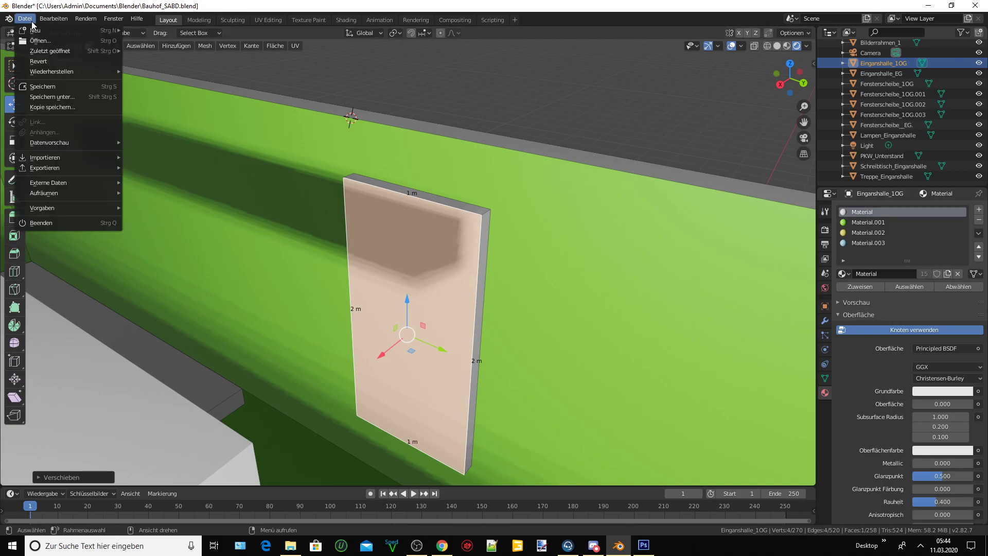
left_click(52, 88)
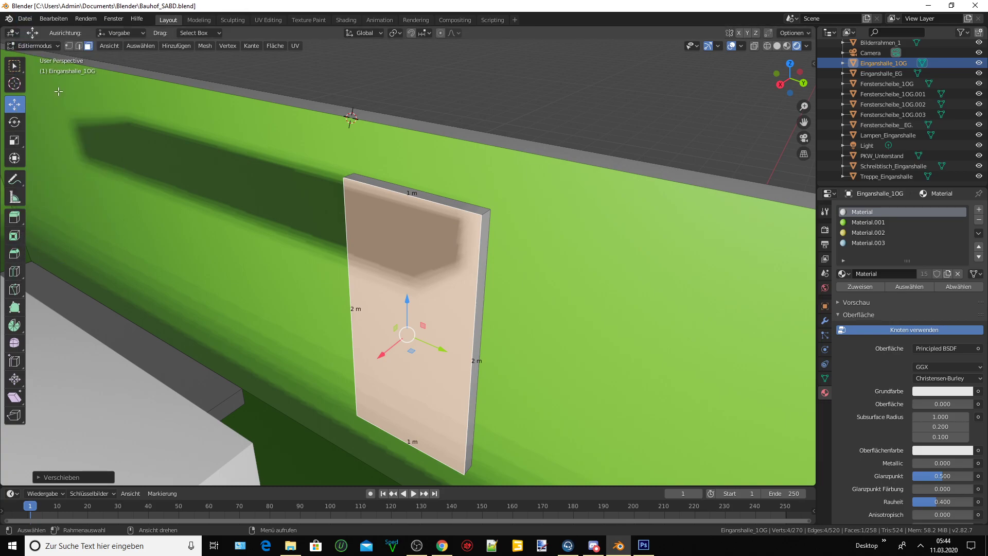
left_click(14, 236)
left_click_drag(371, 361, 371, 363)
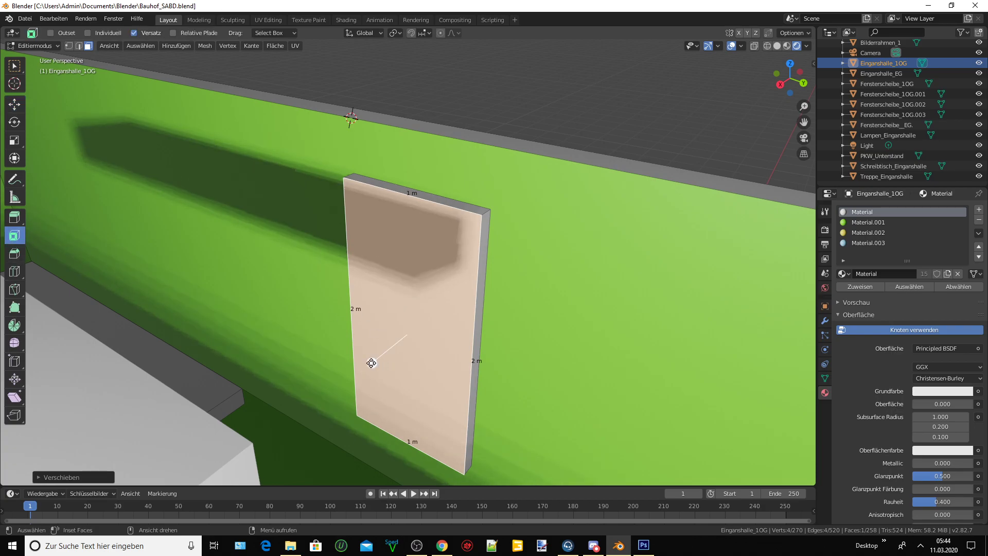
scroll(370, 363, "up", 1)
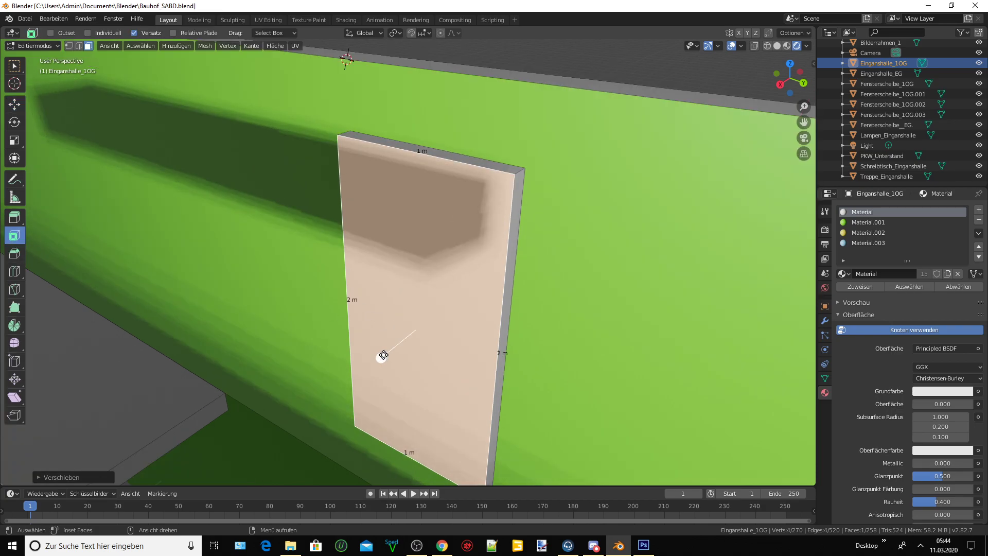
left_click_drag(383, 355, 388, 350)
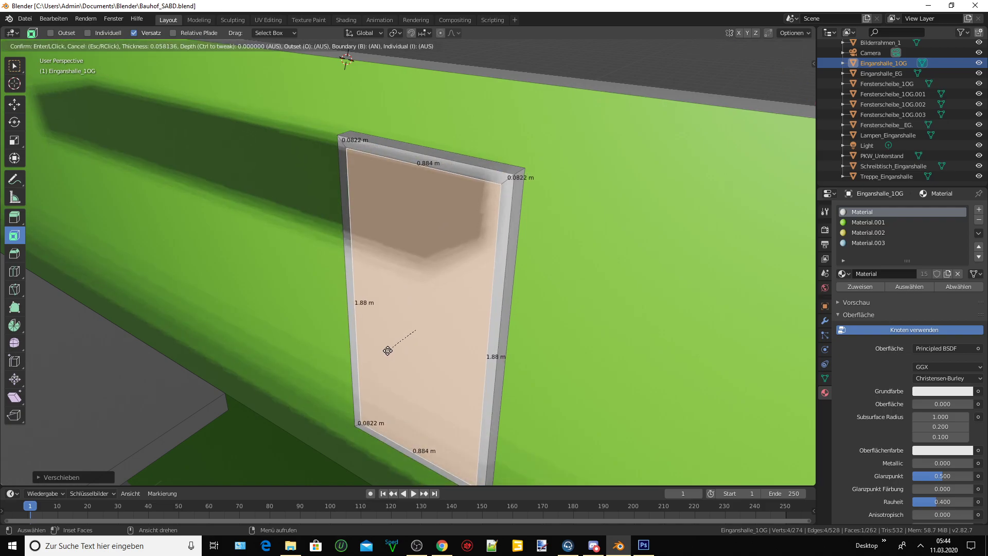
left_click(388, 351)
middle_click_drag(388, 351, 424, 348)
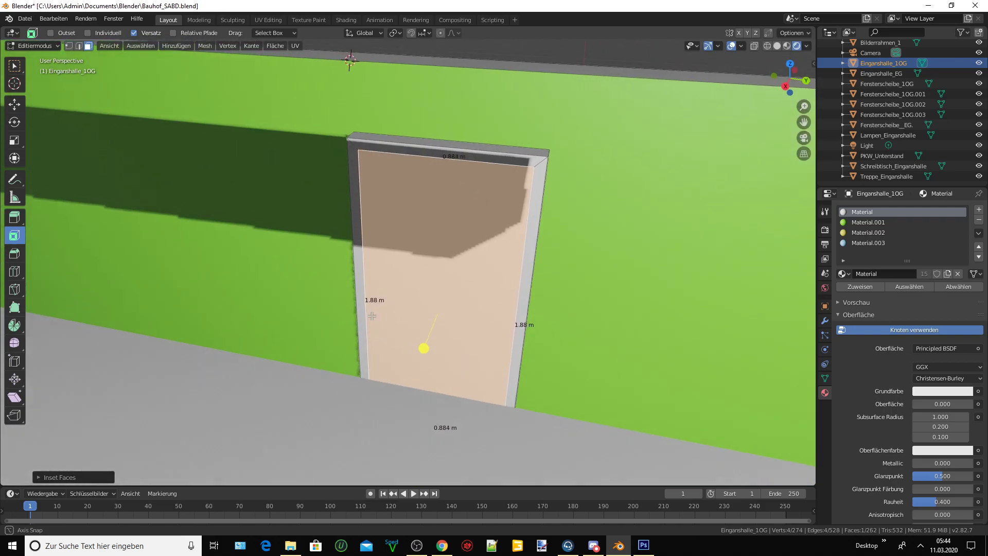
middle_click_drag(372, 316, 374, 316)
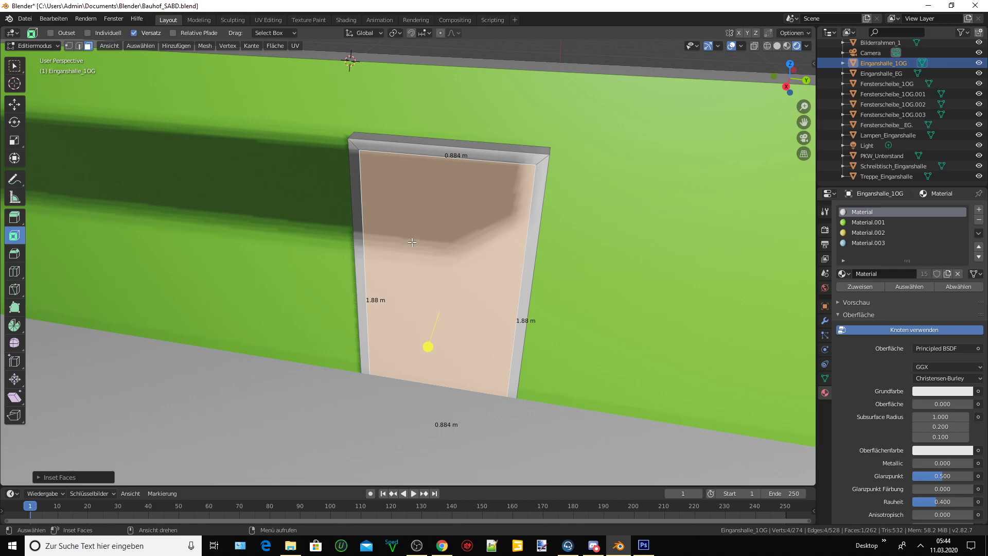
middle_click_drag(376, 249, 383, 246)
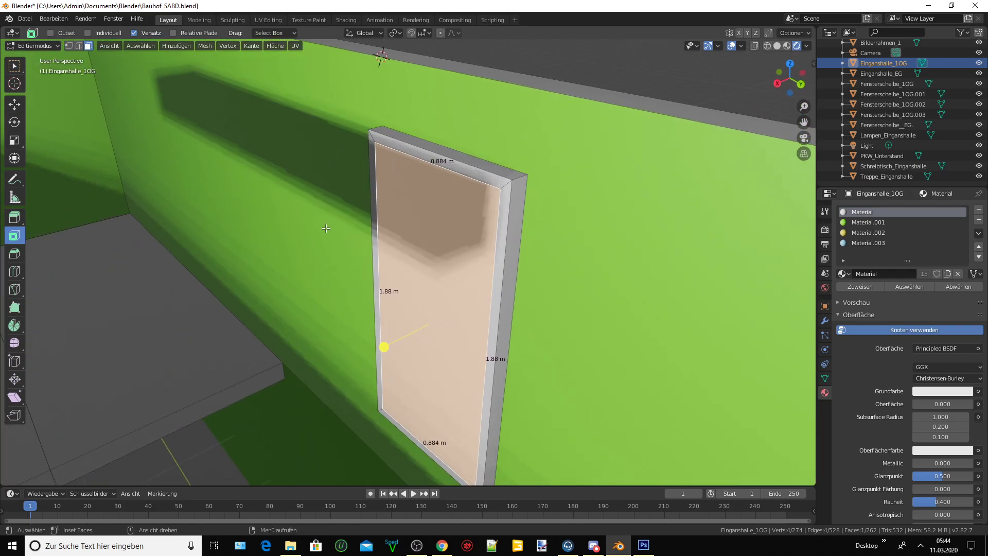
left_click(15, 104)
Recess the inner picture face slightly back into its frame
scroll(410, 333, "up", 2)
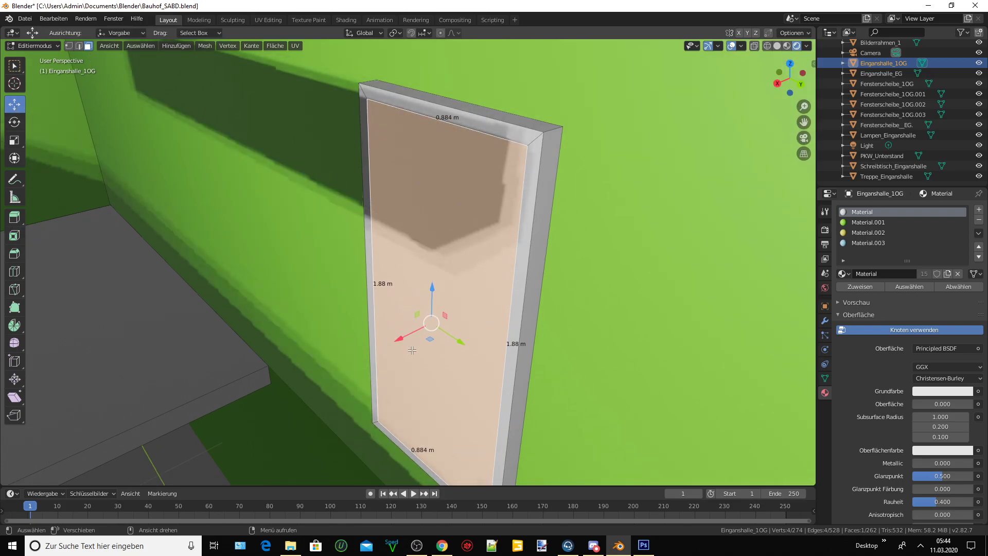
left_click_drag(413, 333, 416, 331)
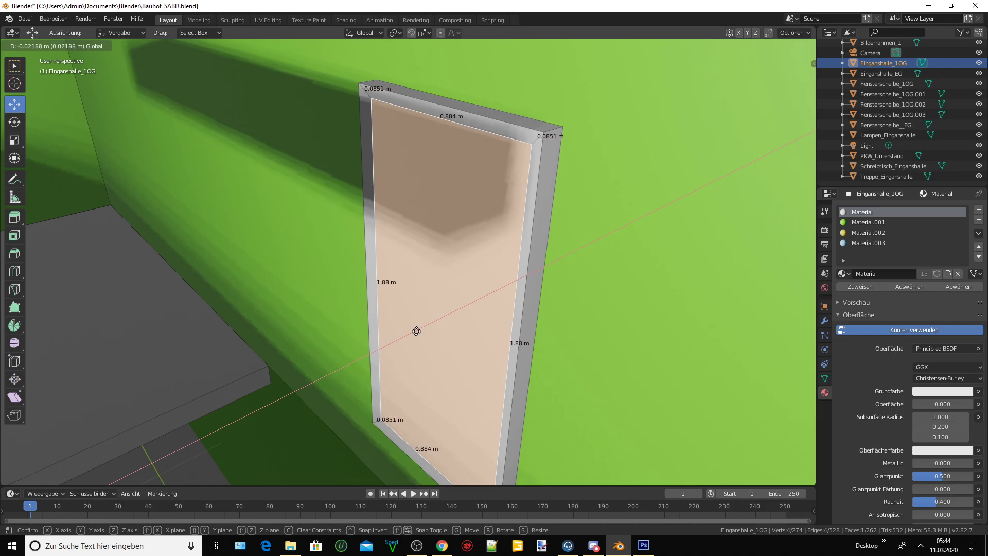
left_click_drag(415, 330, 417, 331)
mouse_move(417, 331)
middle_mouse_down()
mouse_move(372, 288)
mouse_move(498, 293)
mouse_move(496, 273)
mouse_move(447, 290)
mouse_move(467, 225)
mouse_move(508, 185)
mouse_move(166, 350)
middle_mouse_up()
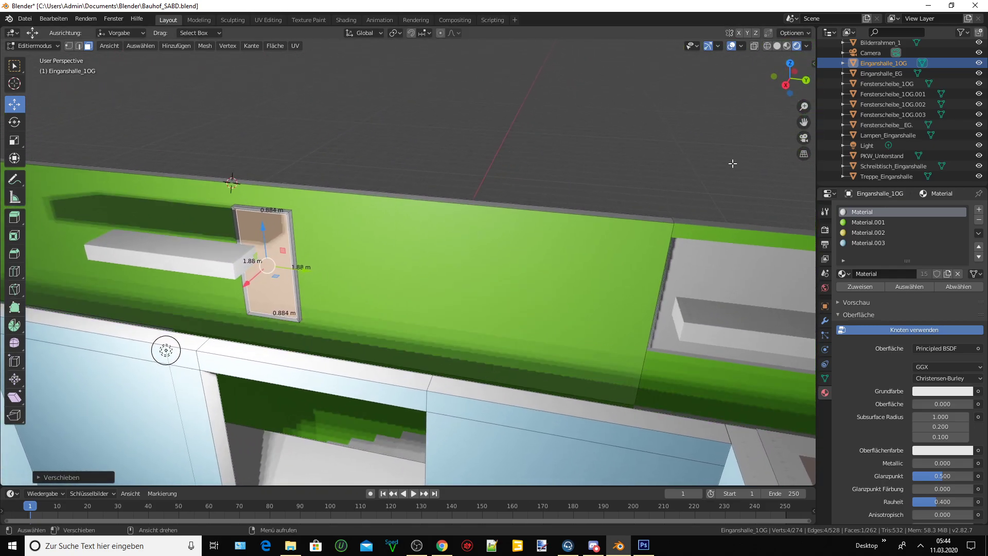
Select the linked framed picture, duplicate it and move the copy right along the wall
left_click(287, 229)
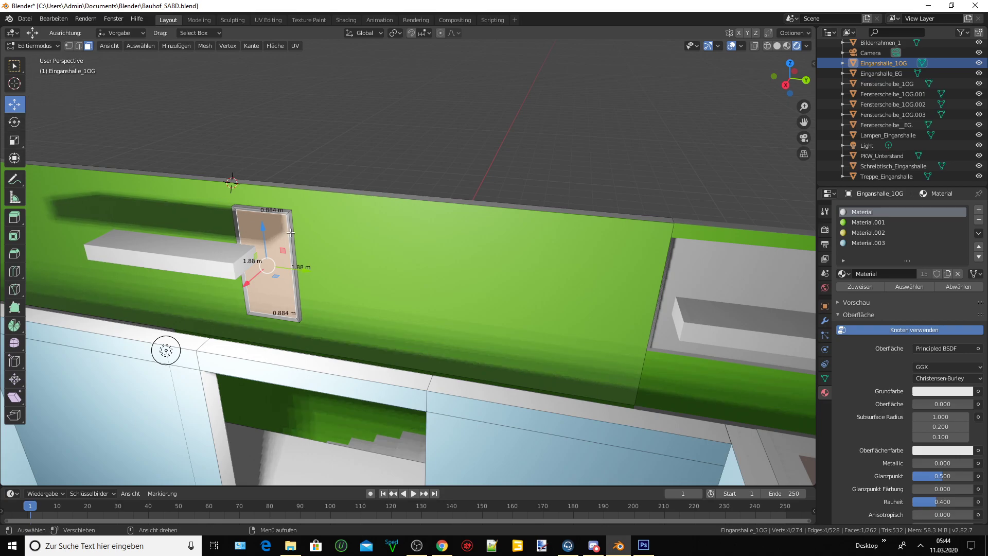
key("l")
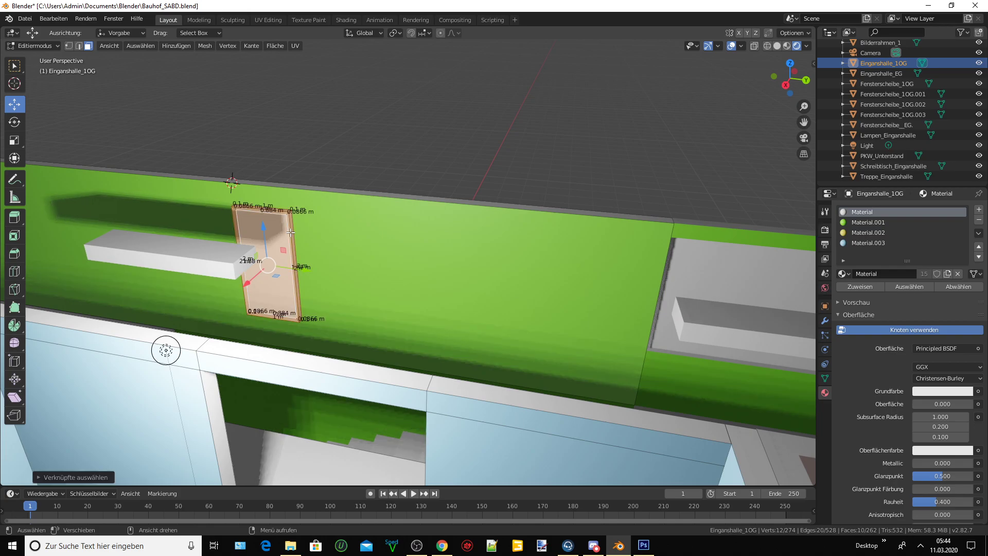
key("shift")
key("shift+d")
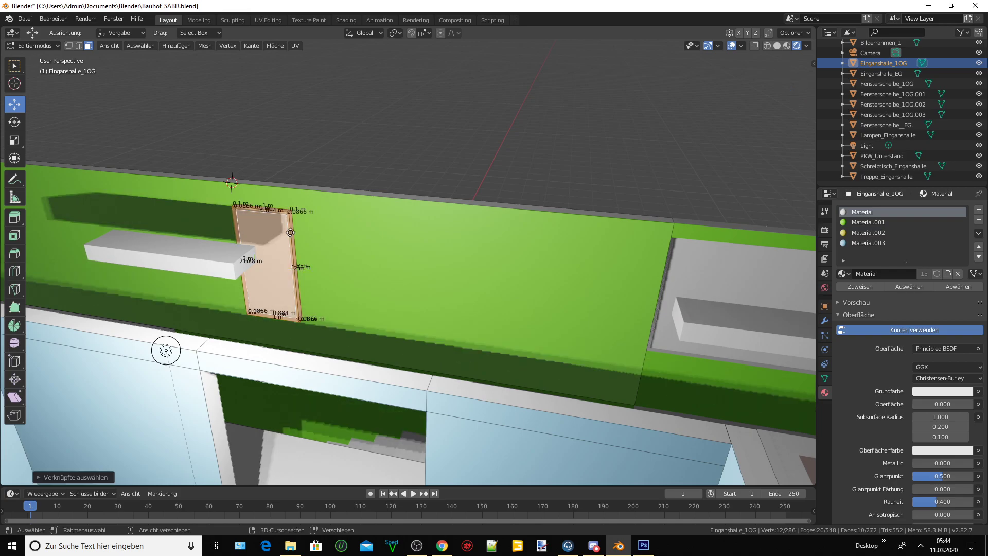
right_click(285, 266)
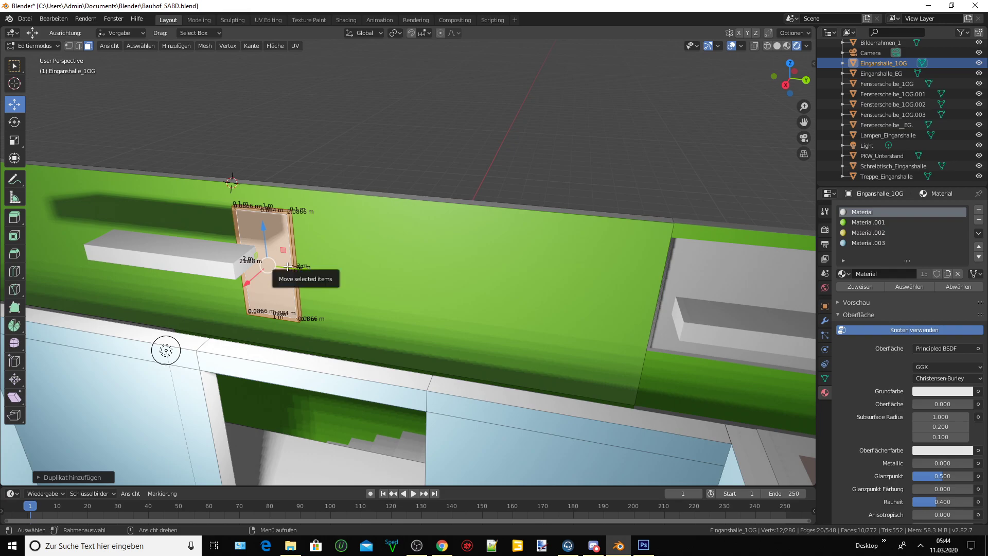
key("g")
left_click(421, 292)
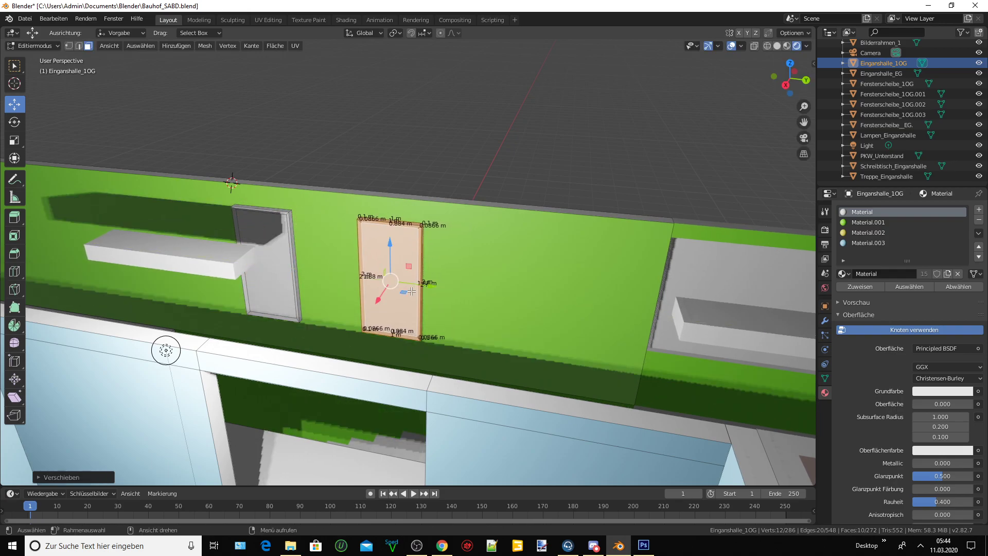
mouse_move(421, 292)
middle_mouse_down()
mouse_move(376, 288)
mouse_move(407, 286)
middle_mouse_up()
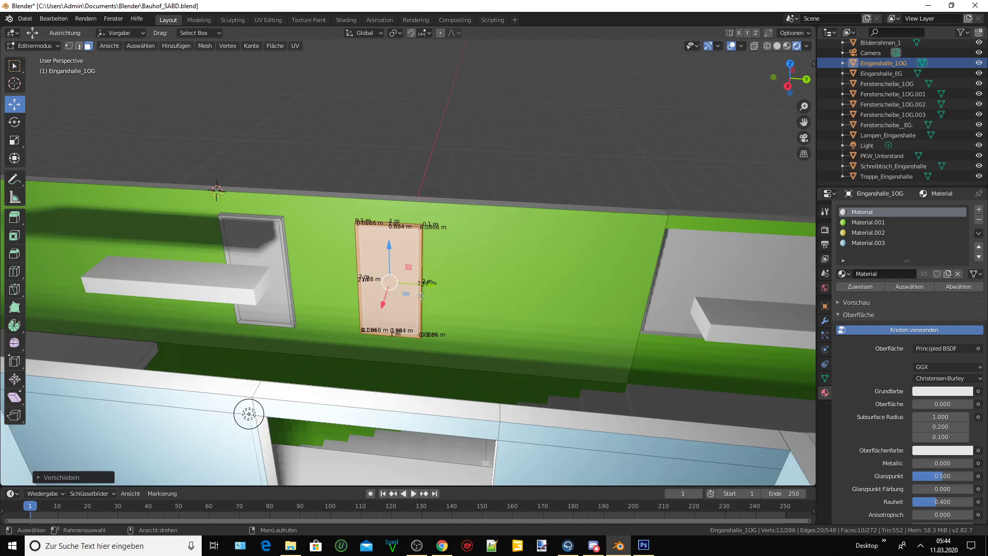
Duplicate the second framed picture and slide the third copy further right along the wall
key("shift+d")
right_click(415, 283)
left_click_drag(414, 284, 561, 285)
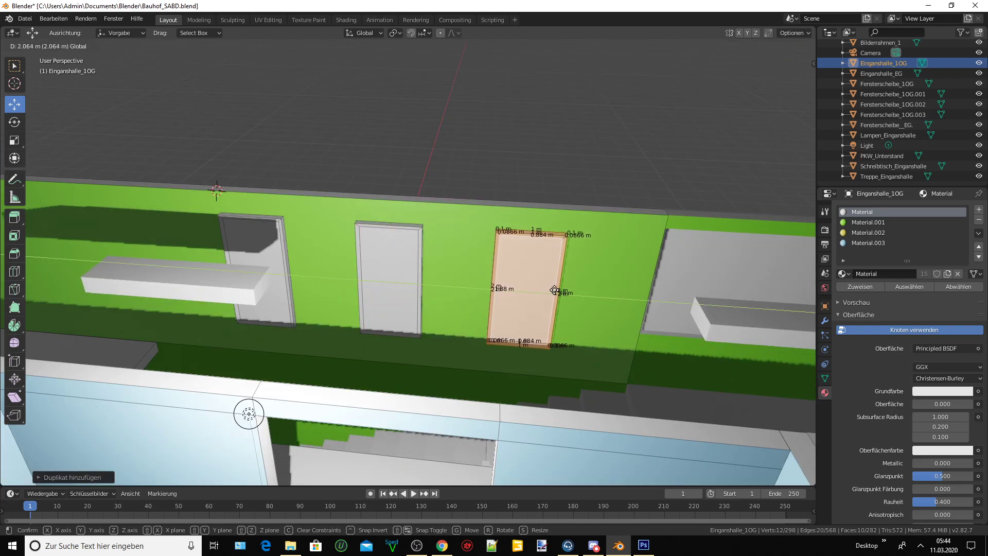
mouse_move(560, 284)
middle_mouse_down()
mouse_move(395, 282)
mouse_move(705, 189)
middle_mouse_up()
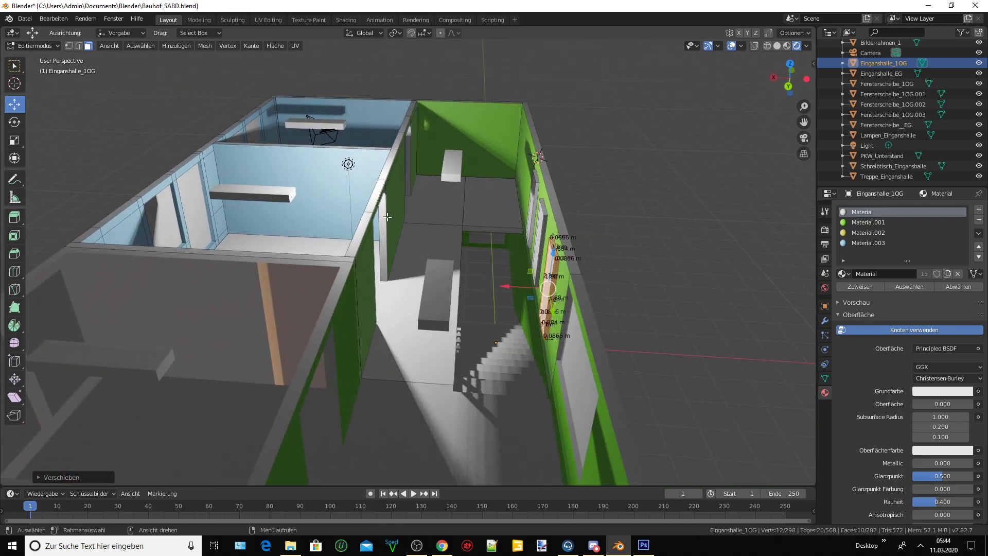
mouse_move(387, 217)
middle_mouse_down()
mouse_move(459, 161)
mouse_move(392, 172)
mouse_move(434, 178)
mouse_move(491, 263)
mouse_move(401, 261)
mouse_move(335, 218)
middle_mouse_up()
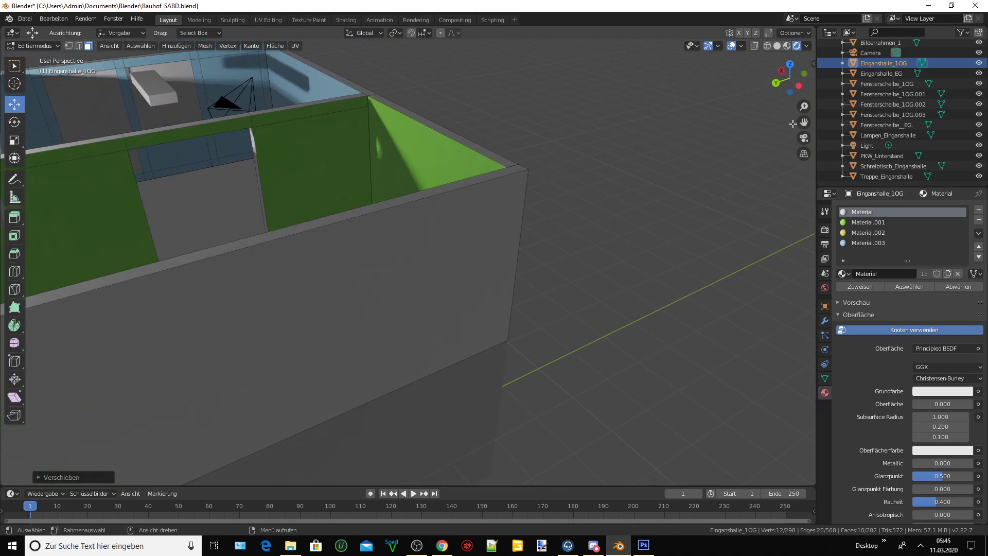
left_click_drag(792, 124, 441, 168)
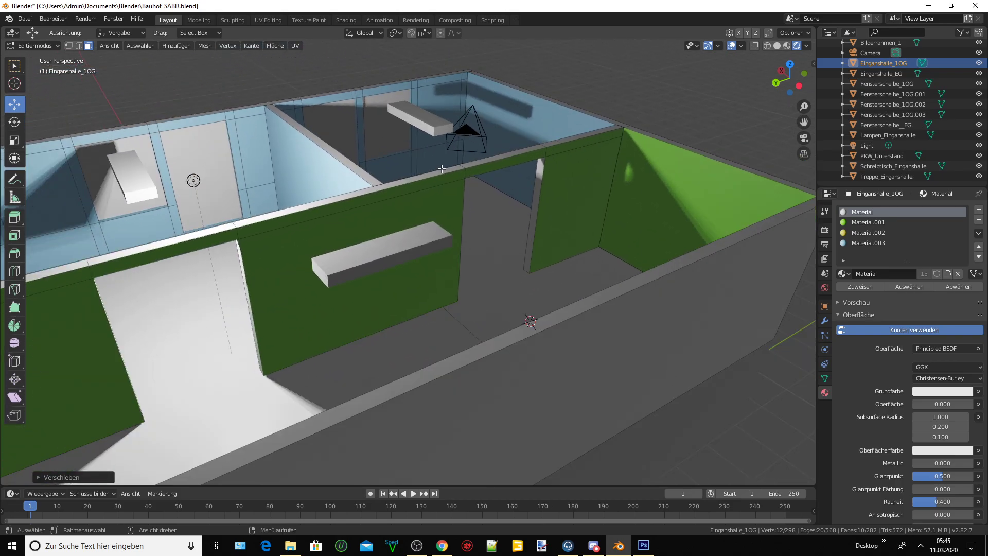
mouse_move(441, 168)
middle_mouse_down()
mouse_move(264, 160)
mouse_move(582, 148)
middle_mouse_up()
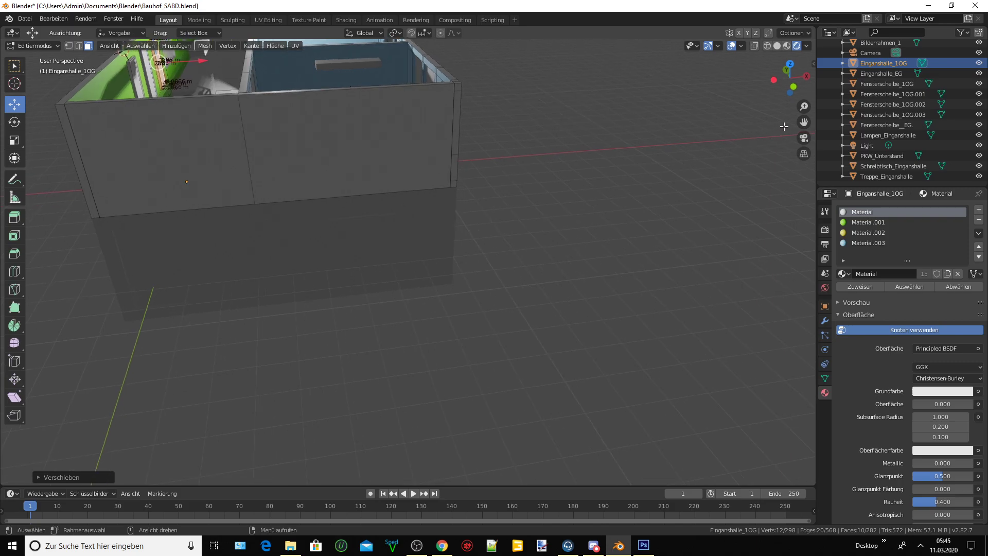
left_click_drag(804, 122, 200, 140)
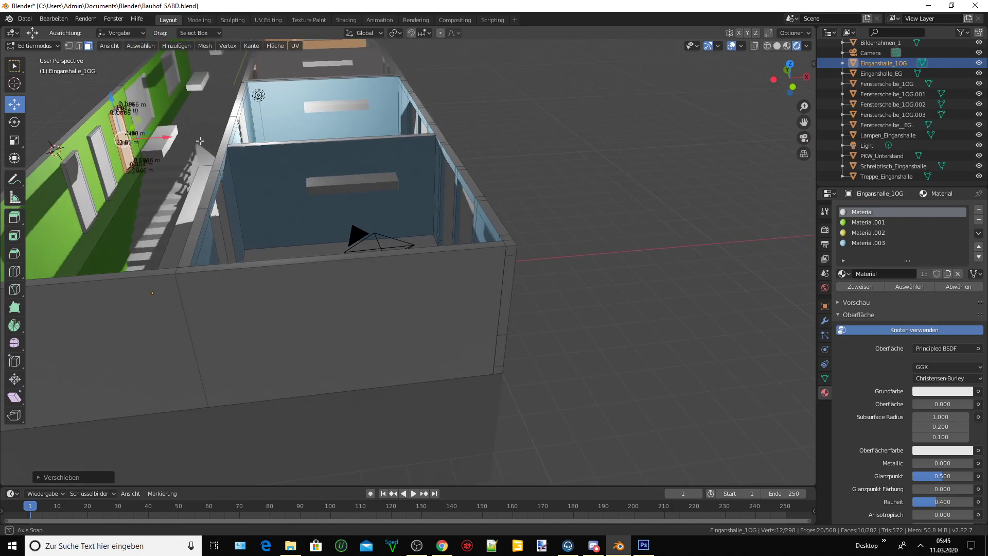
mouse_move(200, 140)
middle_mouse_down()
mouse_move(258, 147)
mouse_move(288, 134)
middle_mouse_up()
left_click_drag(804, 121, 651, 143)
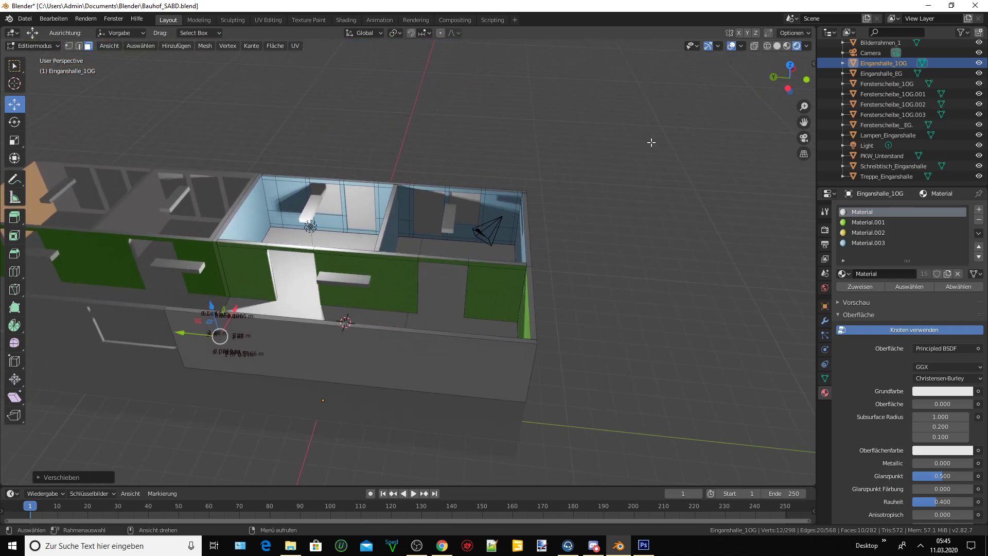
scroll(557, 231, "up", 8)
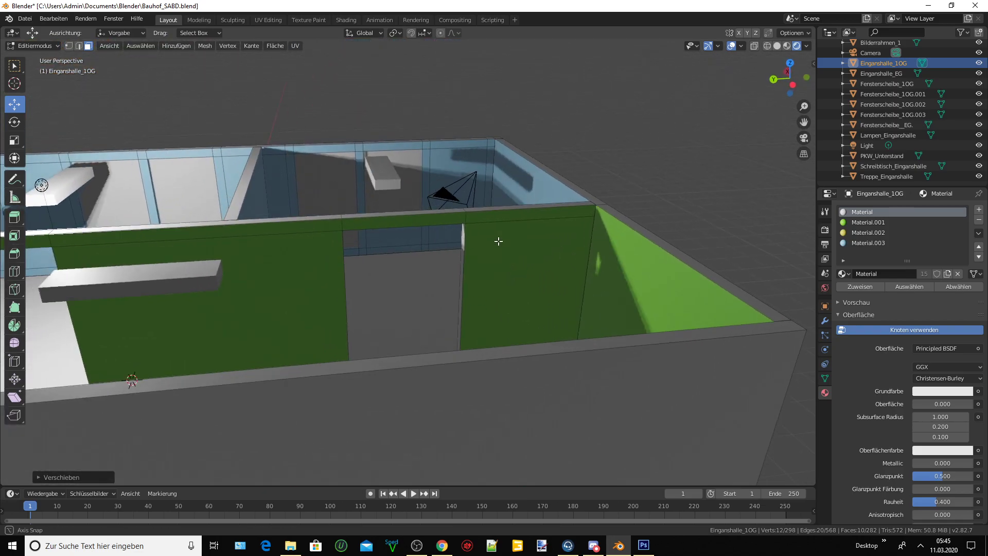
scroll(419, 247, "up", 1)
scroll(388, 255, "up", 1)
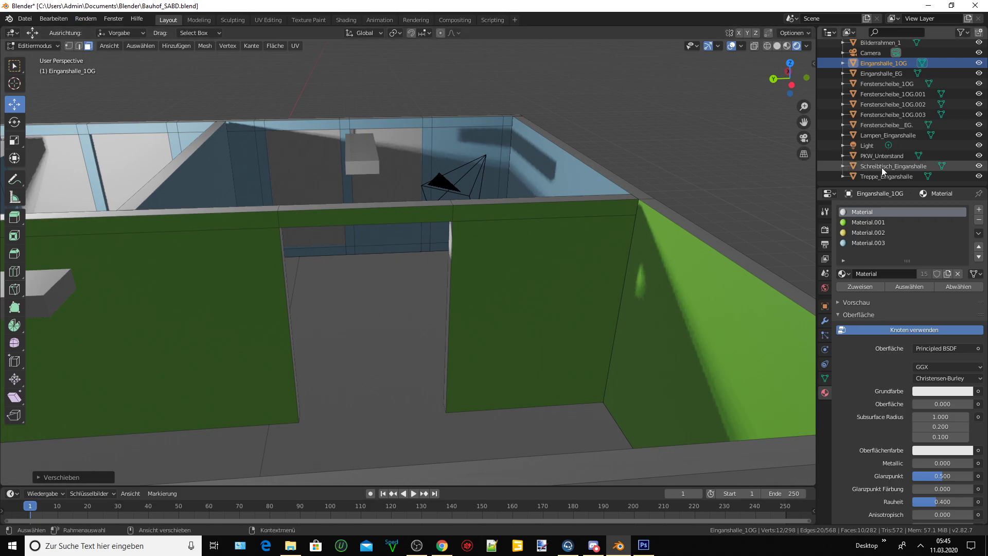
scroll(878, 125, "up", 3)
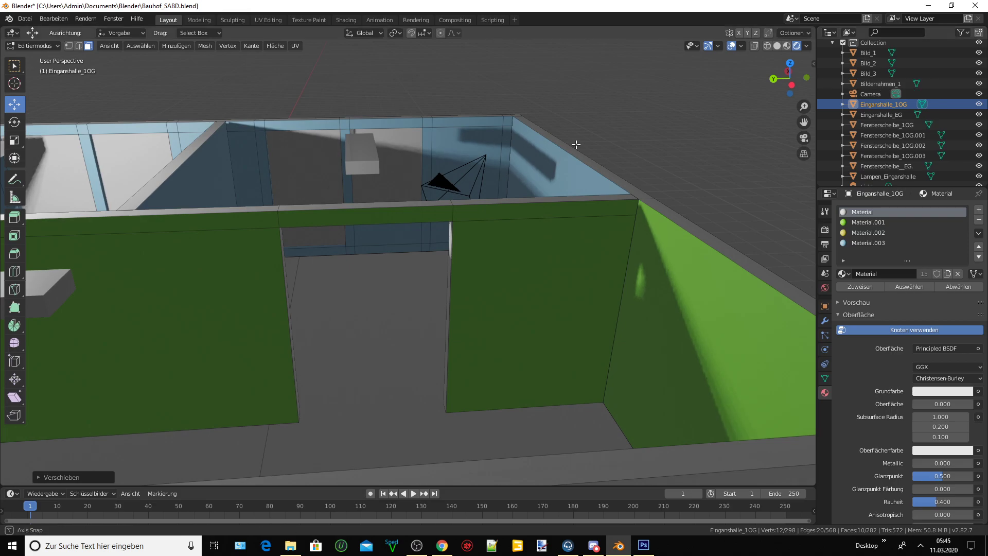
middle_click_drag(574, 147, 461, 153)
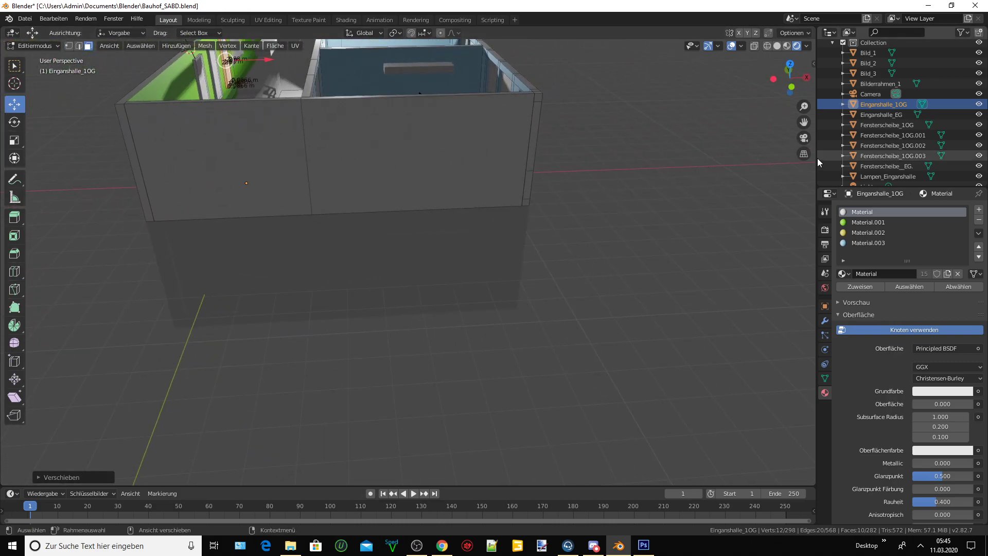
mouse_move(515, 206)
middle_mouse_down()
mouse_move(419, 254)
mouse_move(397, 293)
middle_mouse_up()
scroll(228, 205, "up", 5)
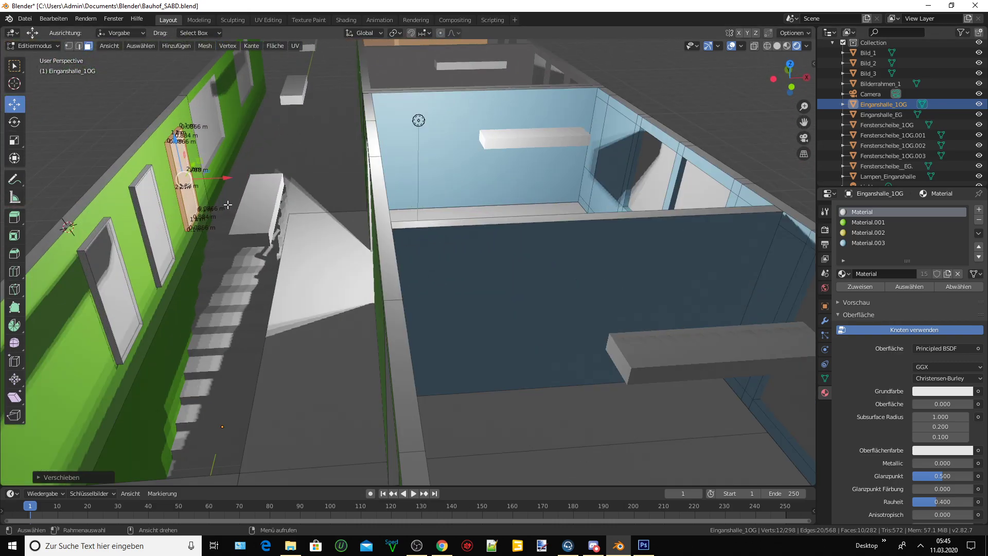
scroll(228, 204, "down", 2)
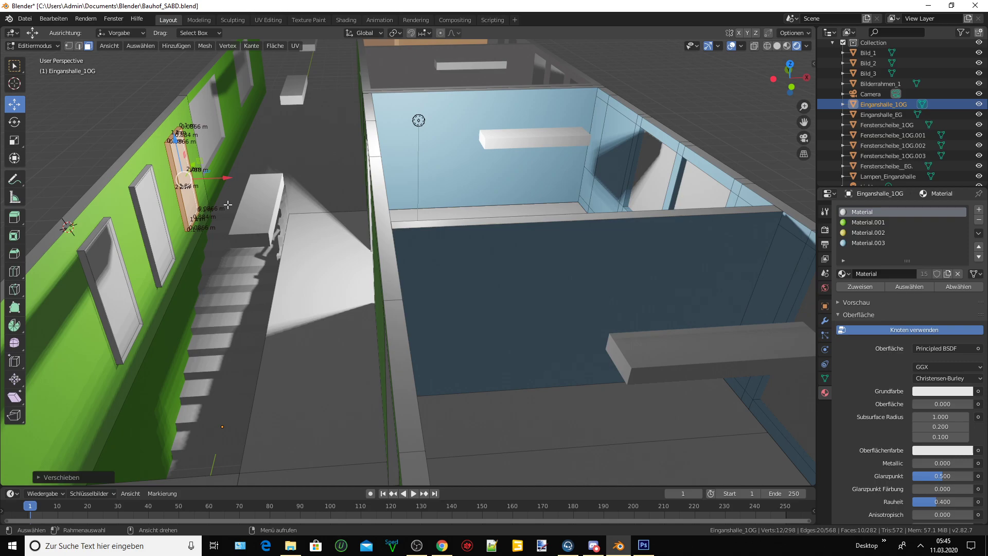
Undo the extra frame copy and separate the selected frame into its own object
key("ctrl+z")
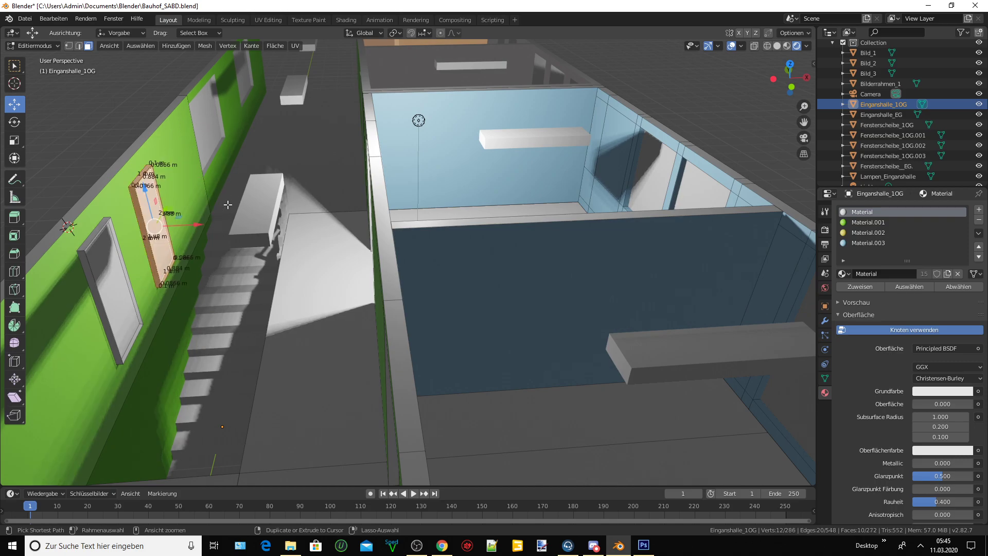
key("ctrl+z")
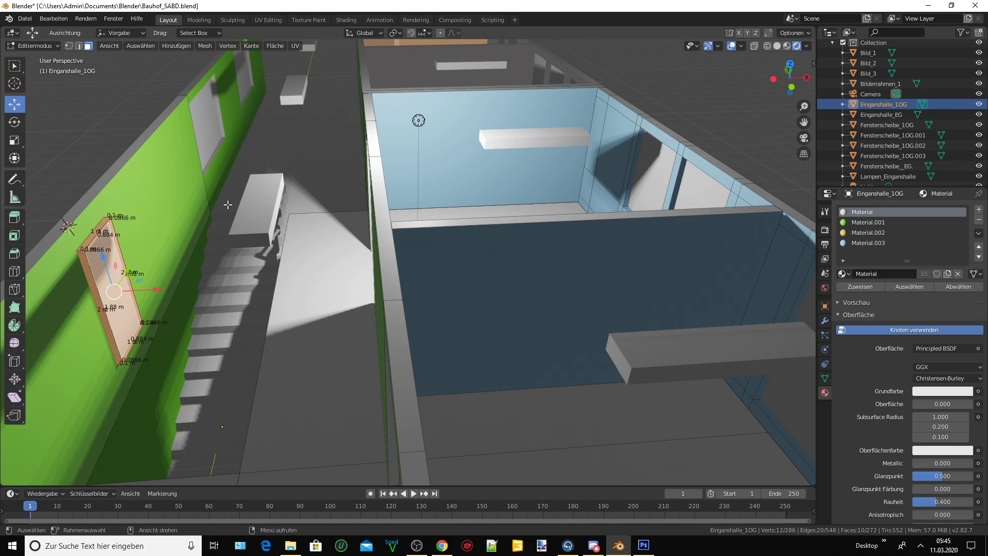
key("p")
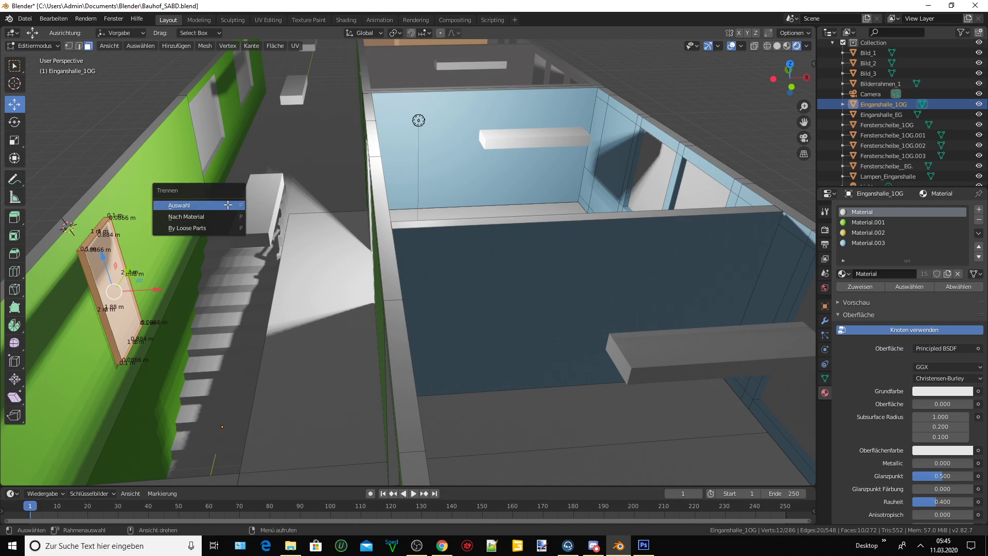
left_click(228, 205)
Make Eingangshalle_1OG.001 the active object and return to Object Mode
left_click(875, 114)
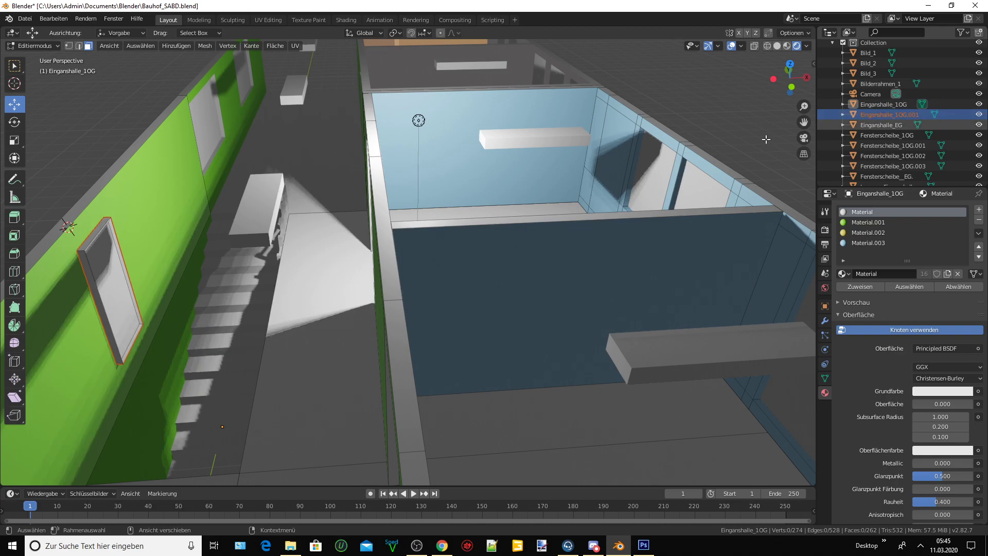
left_click(61, 49)
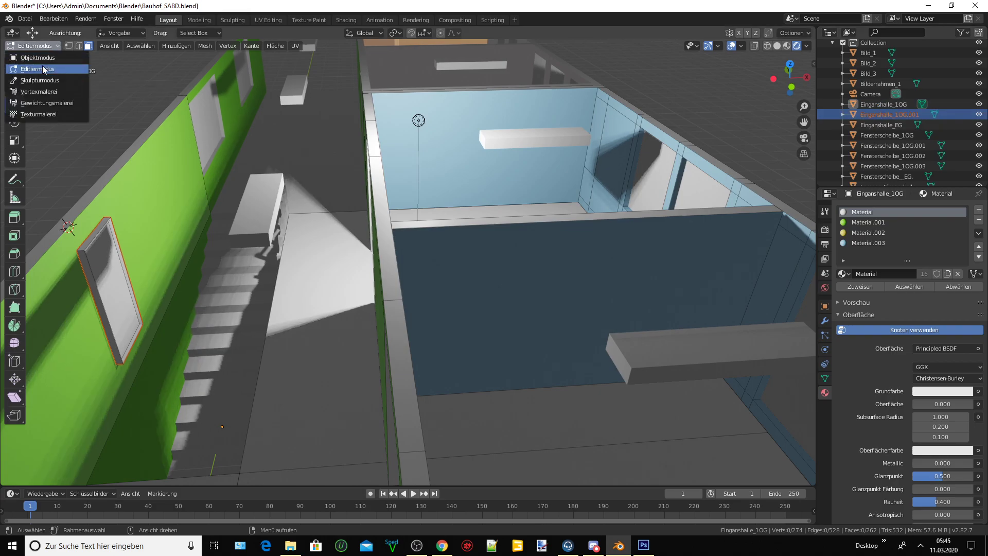
left_click(43, 69)
left_click(176, 143)
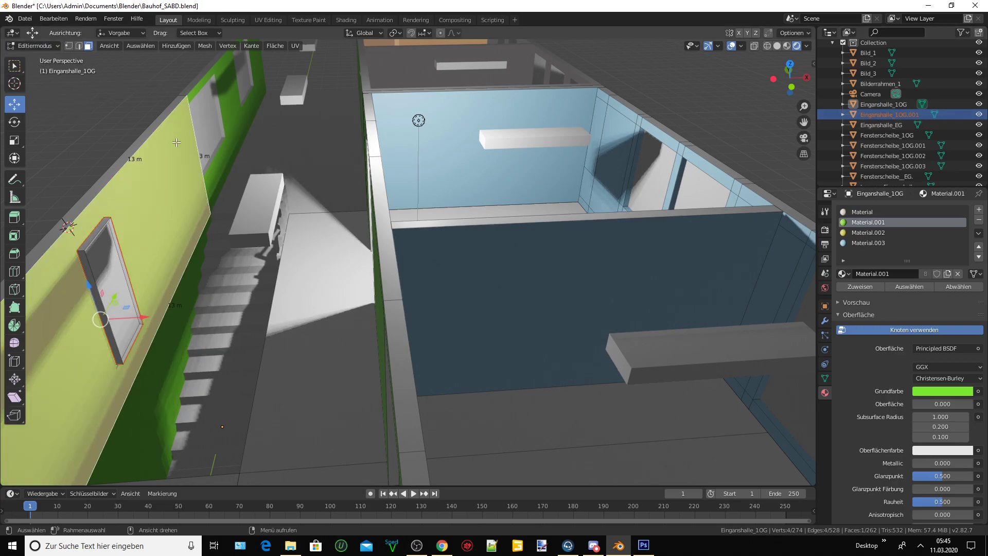
left_click(51, 47)
left_click(49, 55)
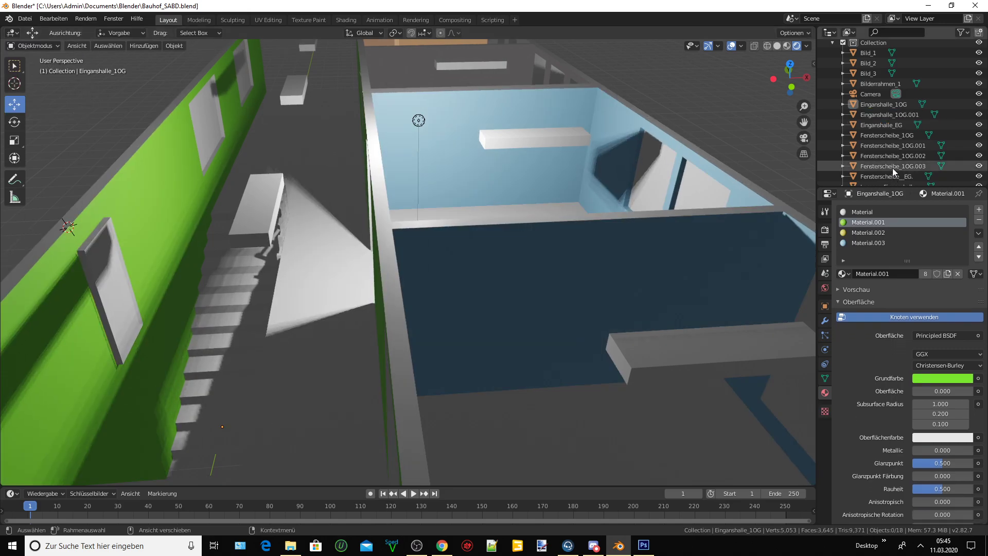
Rename Einganshalle_1OG.001 to Bilderrahmen_OG in the Outliner
left_click(881, 105)
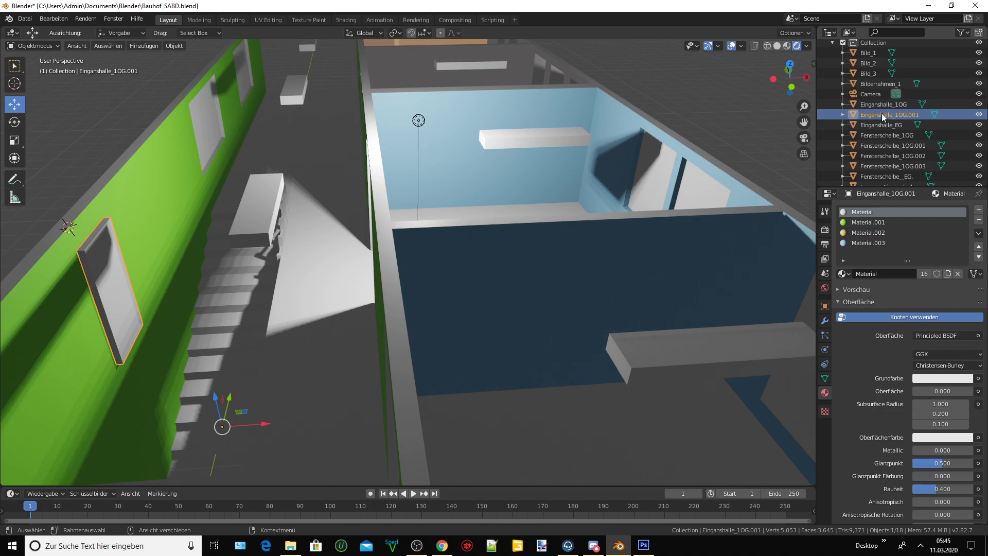
double_click(882, 113)
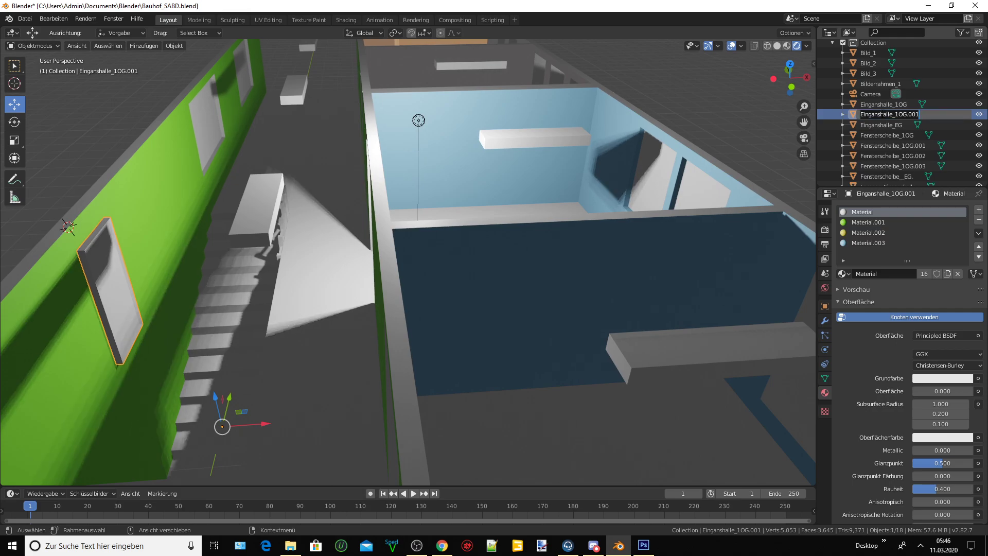
type("Bilderrahmen")
type("_O")
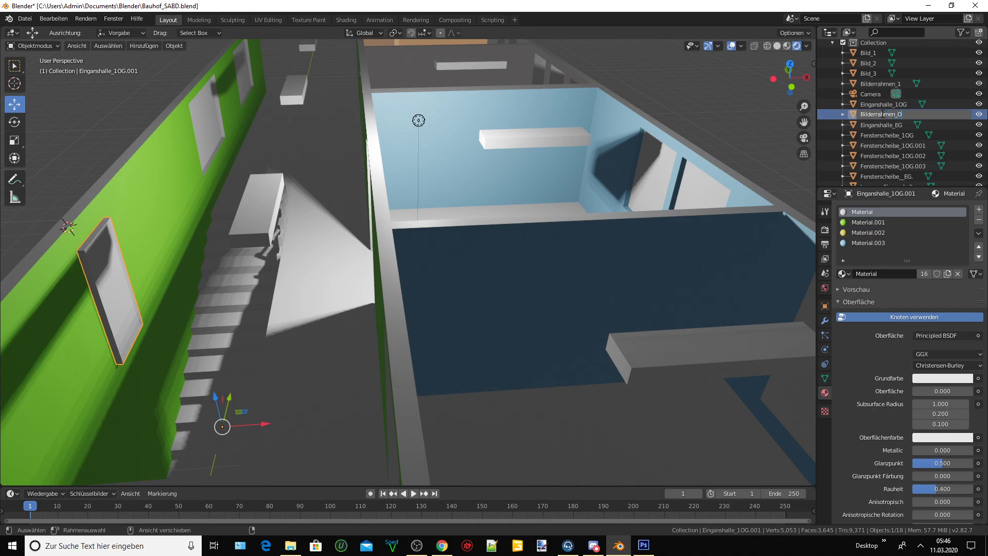
type("G")
key("Return")
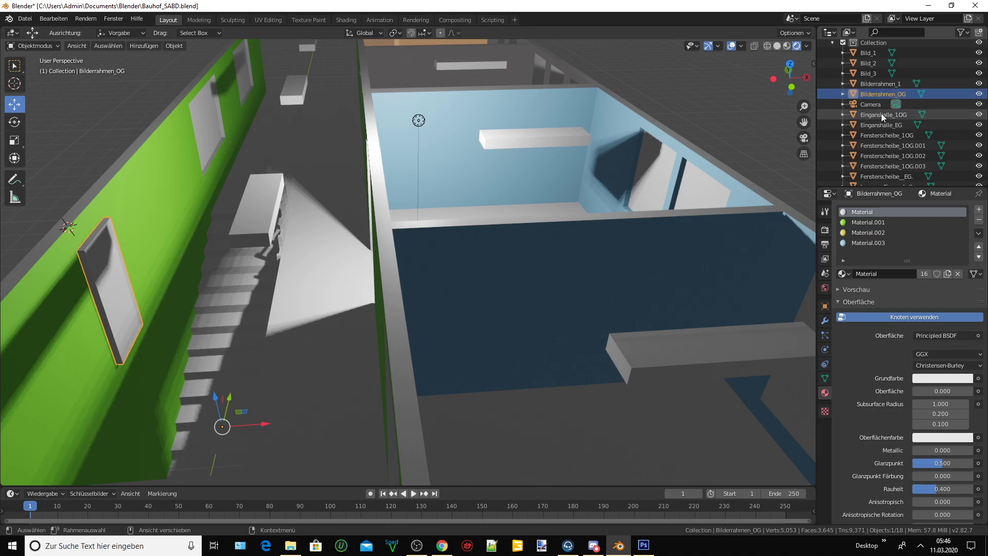
Rename Bilderrahmen_1 to Bilderrahmen_EG
double_click(872, 82)
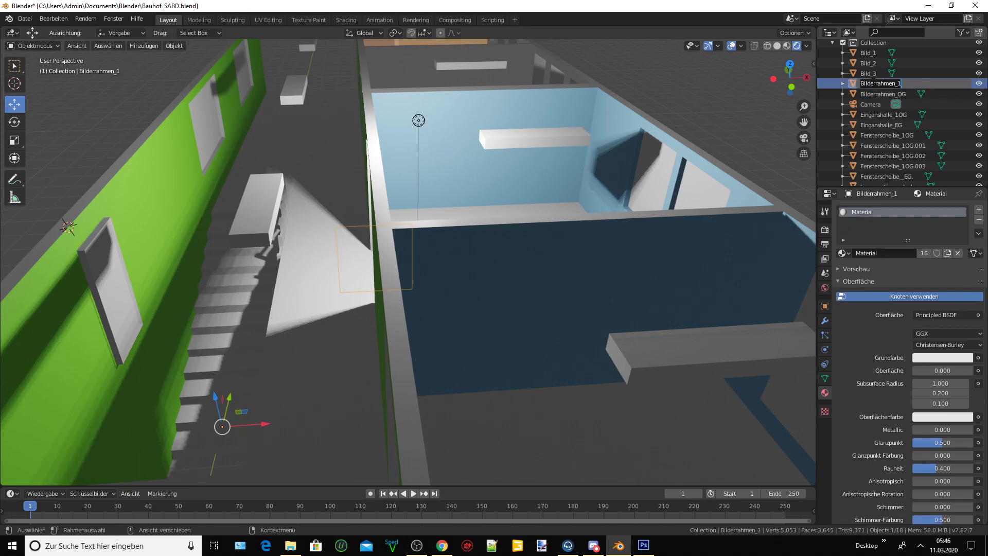
type("B")
type("G")
key("Return")
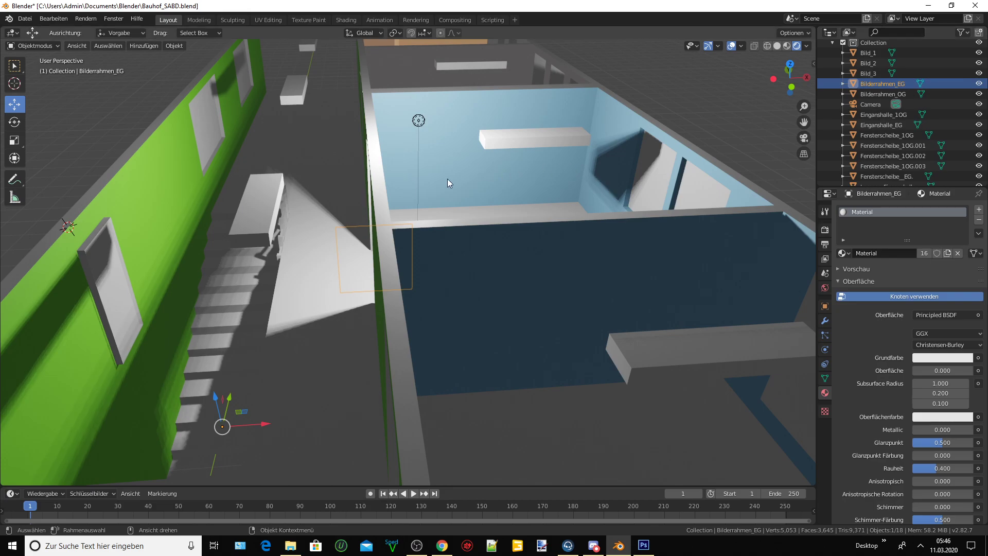
Reselect Bilderrahmen_OG as the active object after checking Einganshalle_1OG
left_click(289, 227)
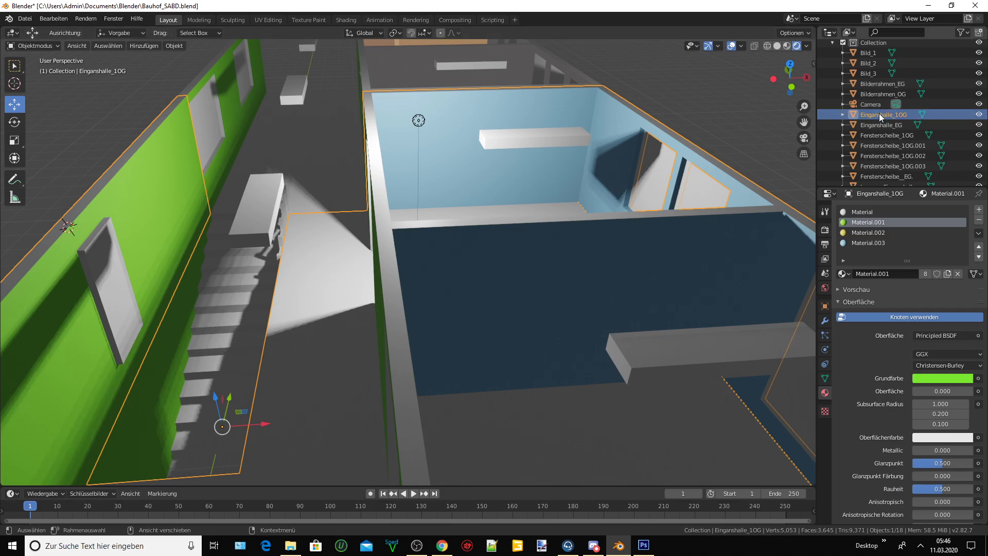
left_click(878, 93)
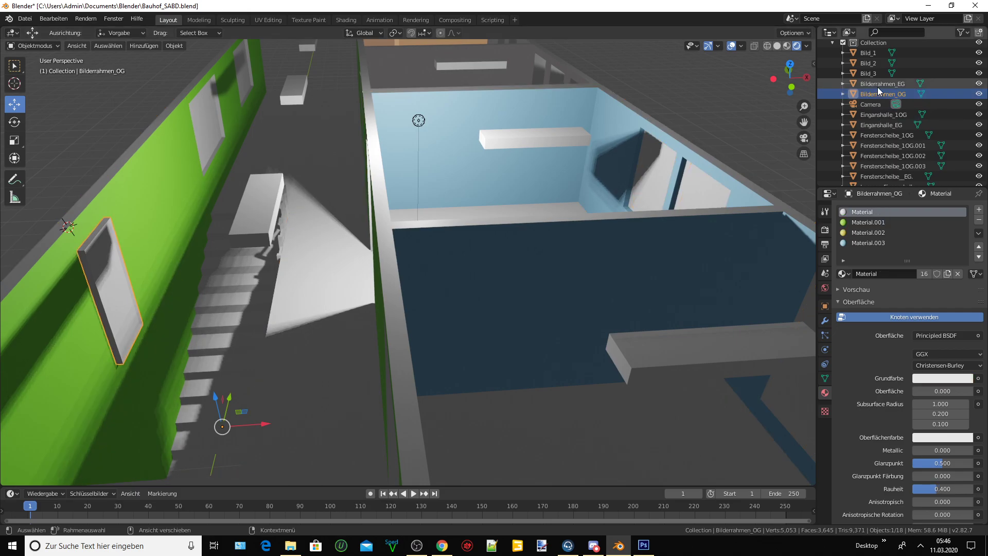
left_click(870, 115)
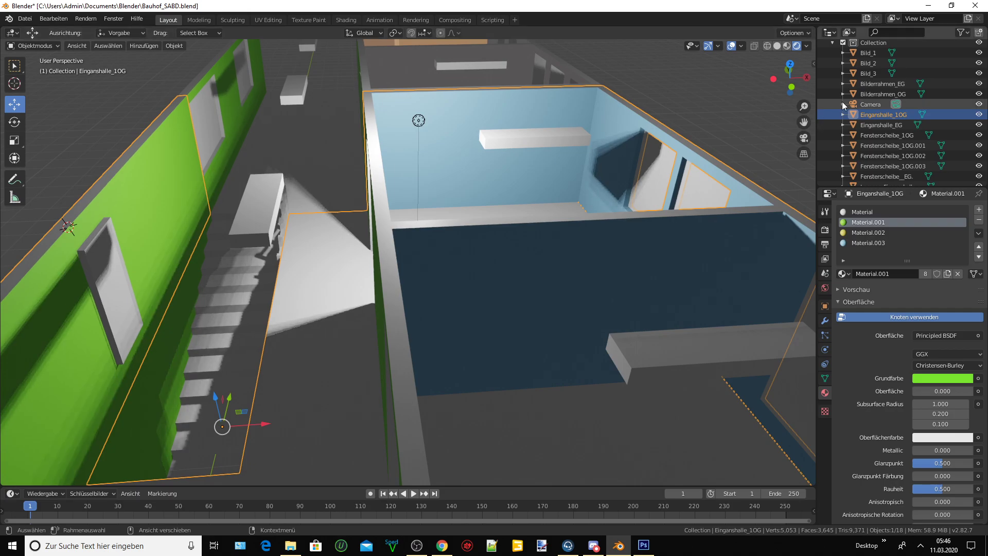
left_click(878, 94)
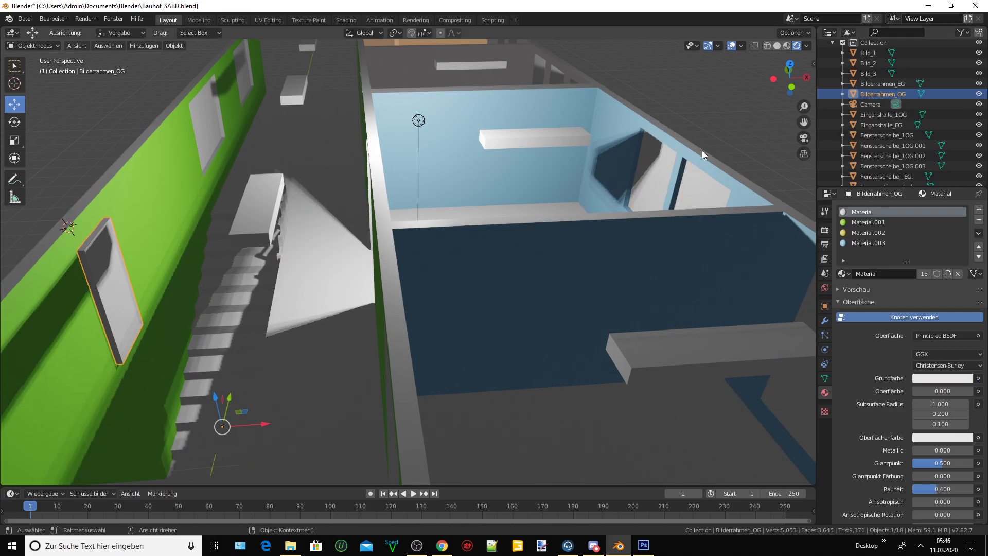
left_click(43, 46)
Enter Edit Mode on Bilderrahmen_OG and select only the frame's front face
left_click(31, 67)
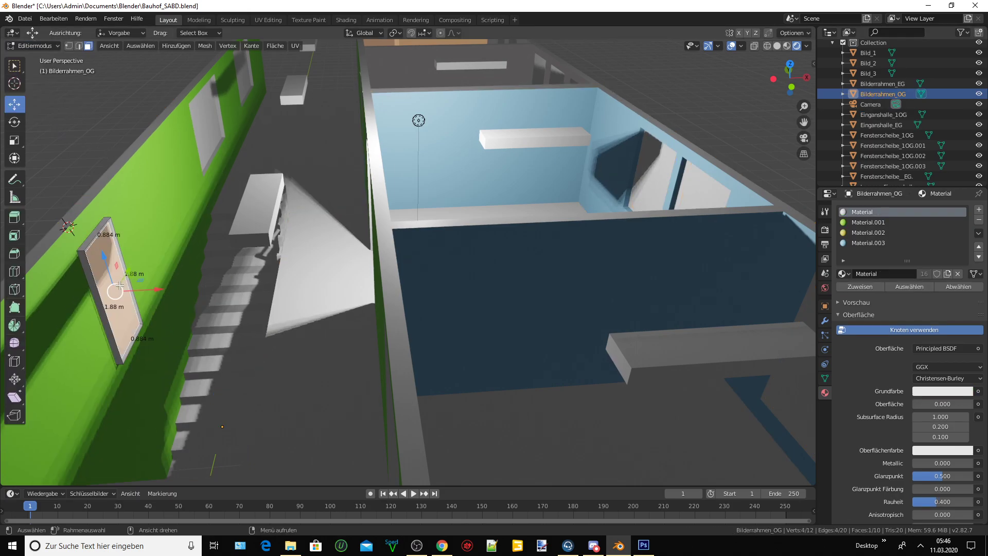
key("ctrl+l")
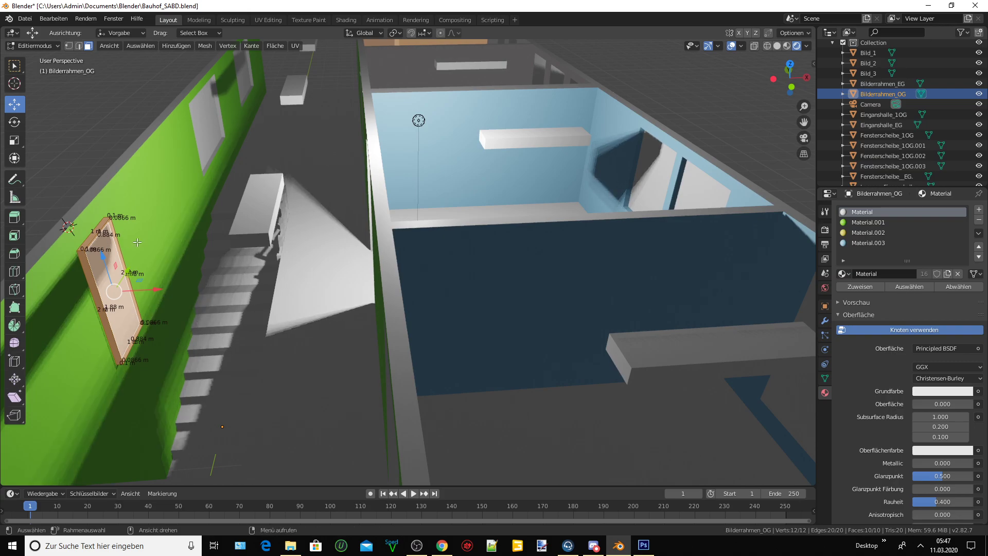
left_click(154, 250)
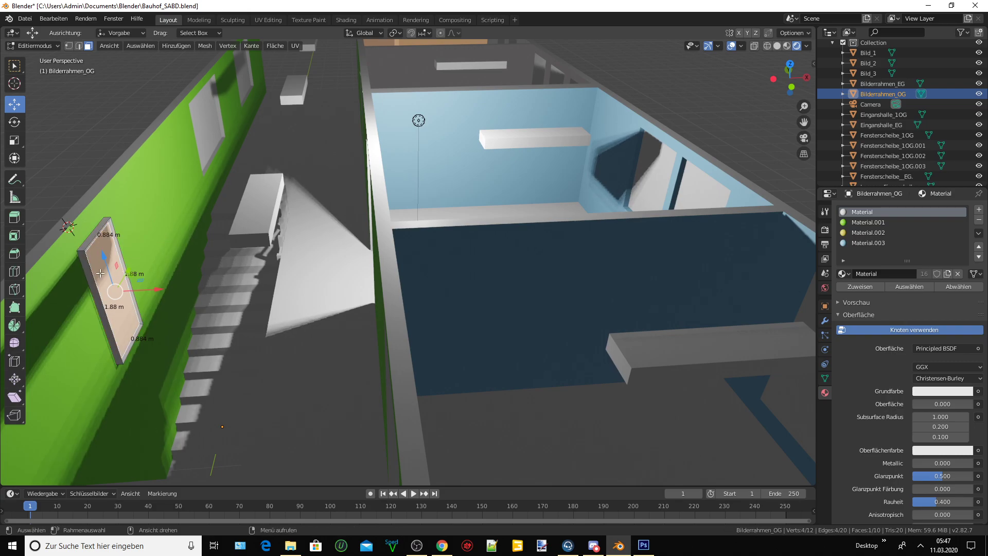
middle_click_drag(143, 260, 157, 254)
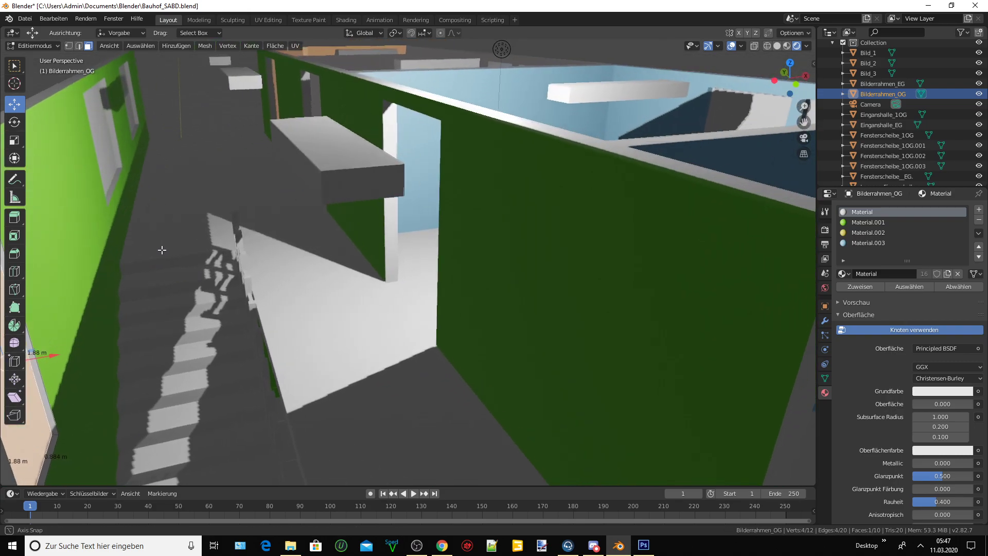
scroll(157, 255, "down", 4)
scroll(156, 254, "down", 2)
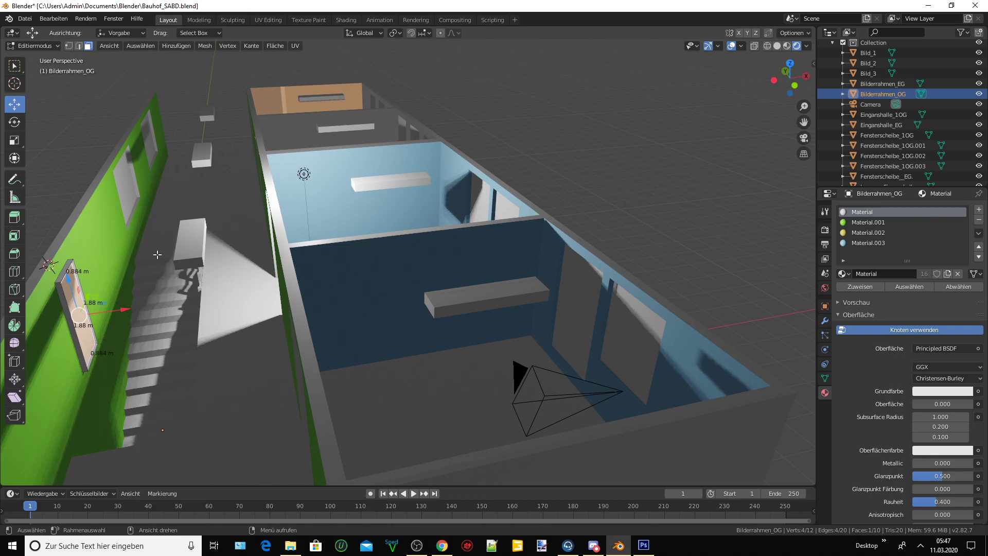
Separate the front face into Bilderrahmen_OG.001 and return to Object Mode
key("p")
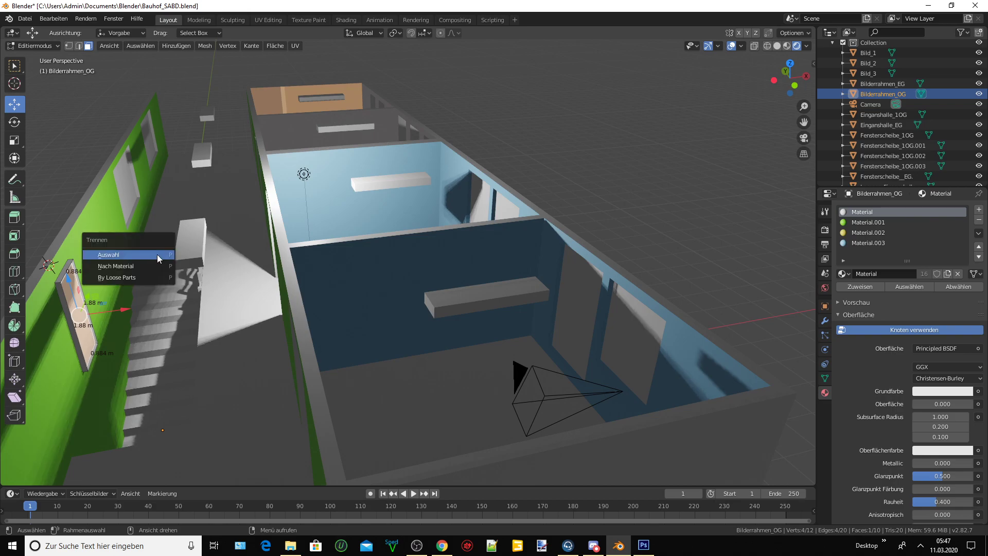
left_click(157, 255)
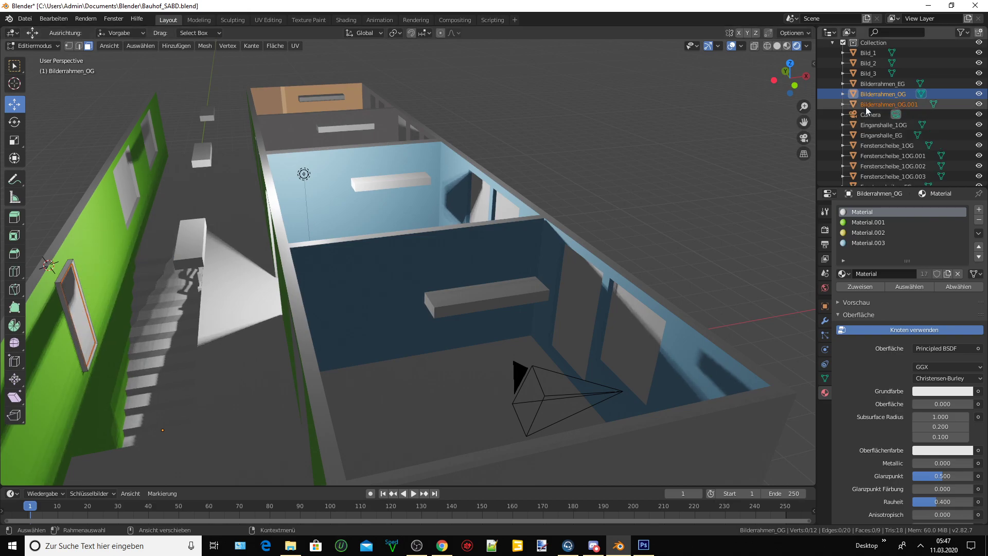
left_click(58, 46)
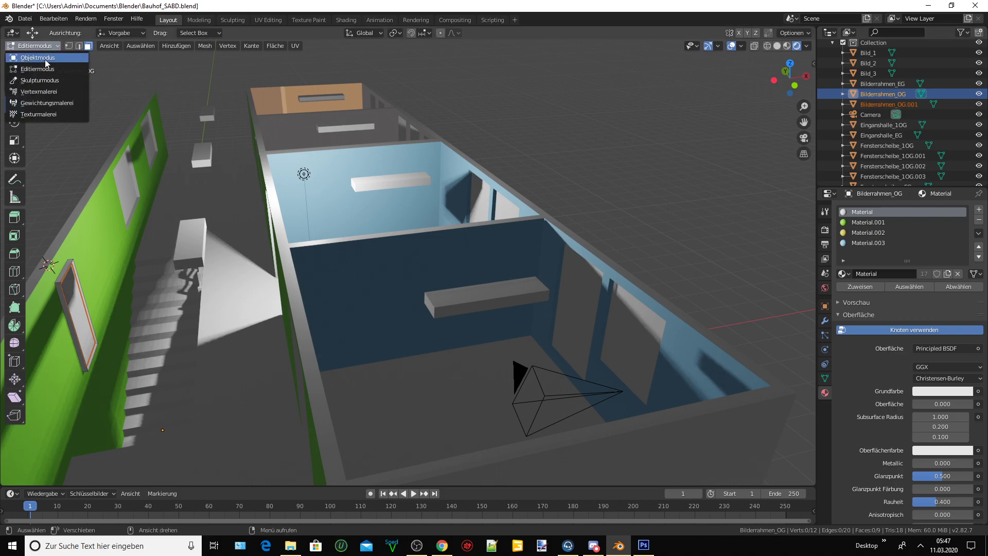
left_click(45, 59)
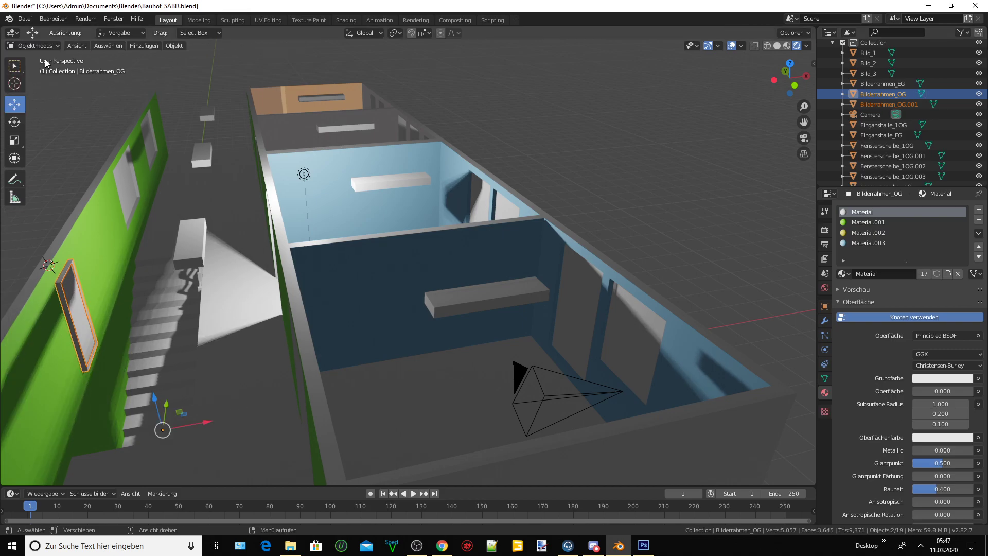
Select Bilderrahmen_OG.001 in the Outliner and begin renaming it, starting with 'Bild'
left_click(875, 93)
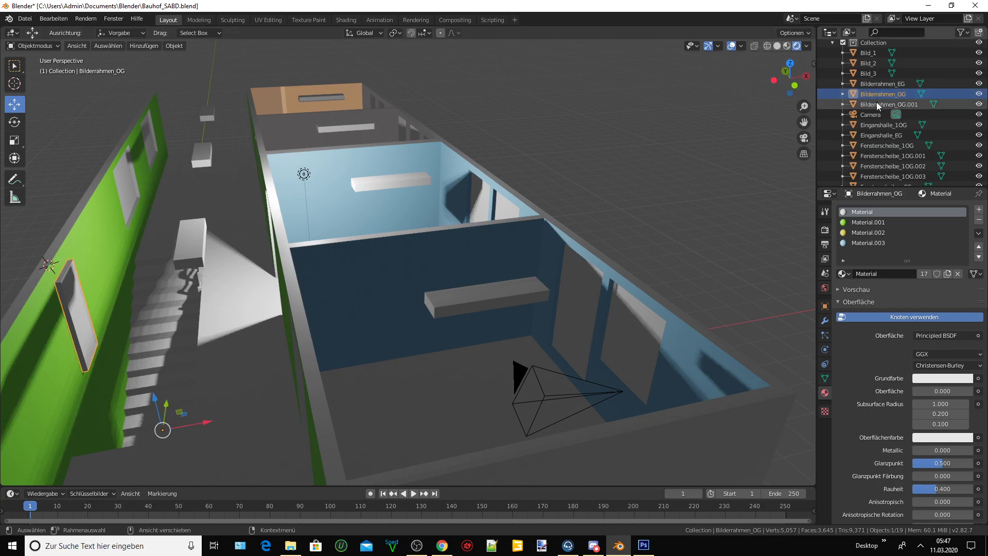
left_click(875, 103)
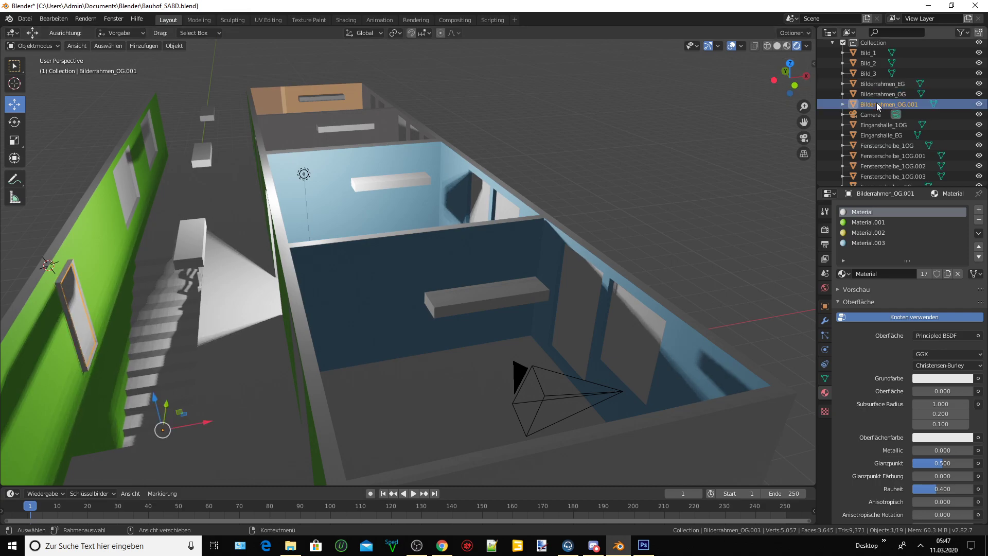
key("i")
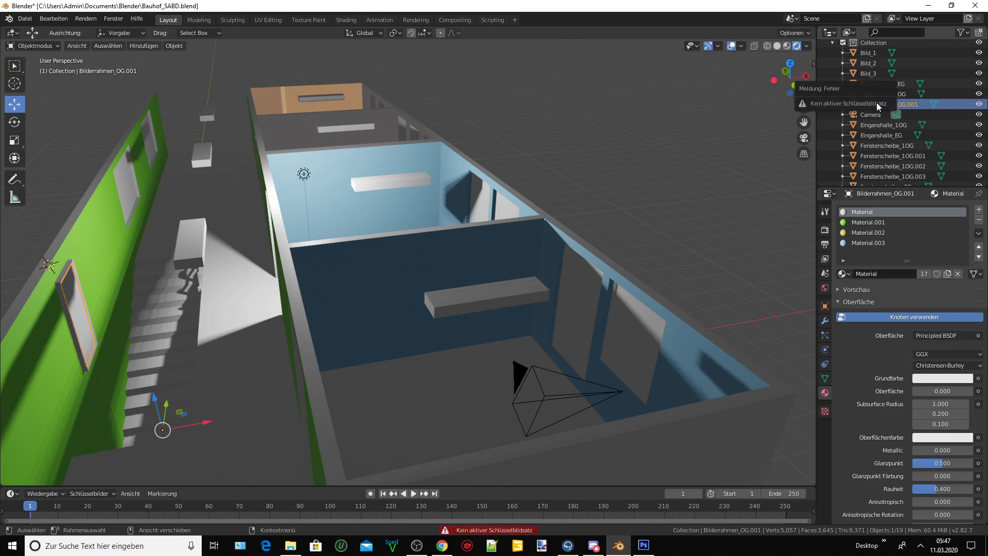
double_click(872, 104)
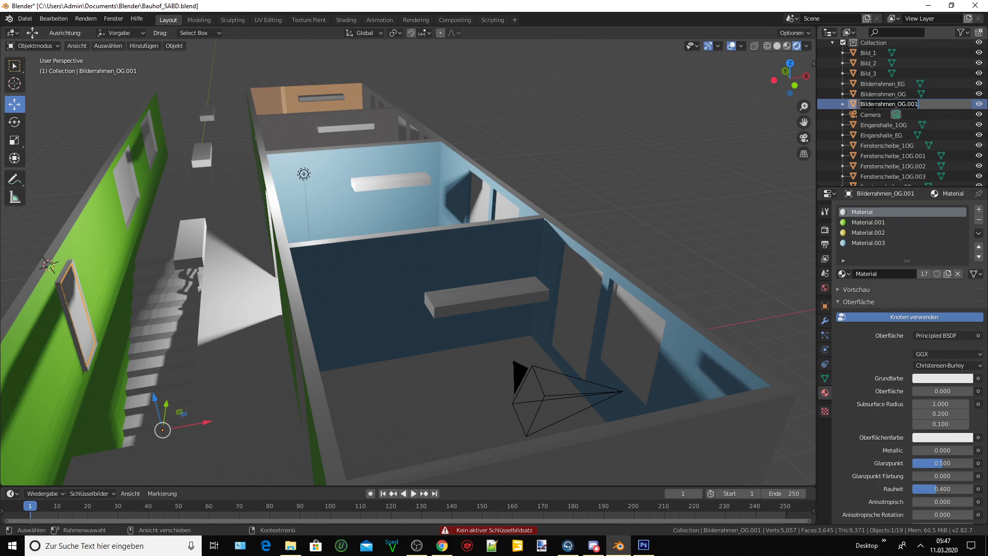
type("Bilder")
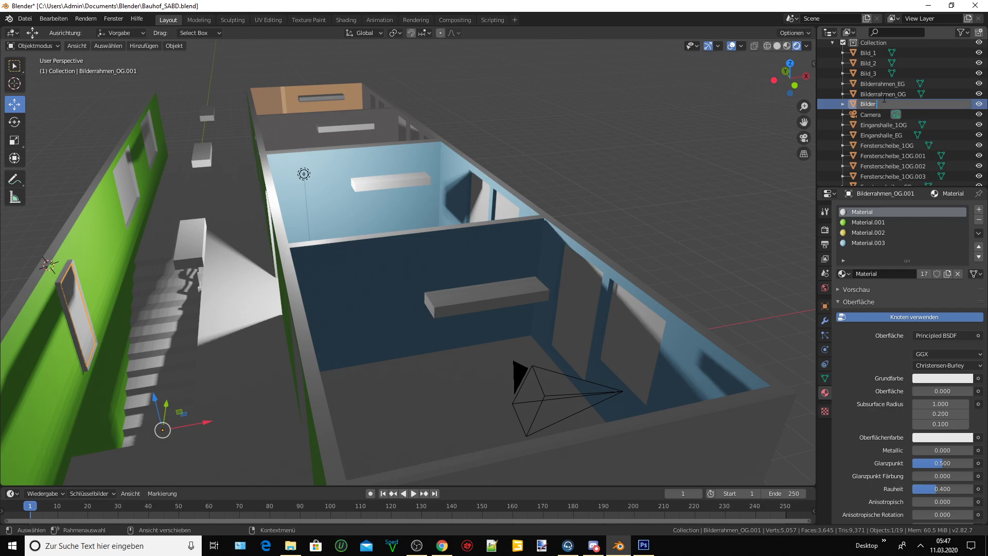
Confirm the name Bilder, then delete the Bilder object with Löschen in the Outliner
key("Return")
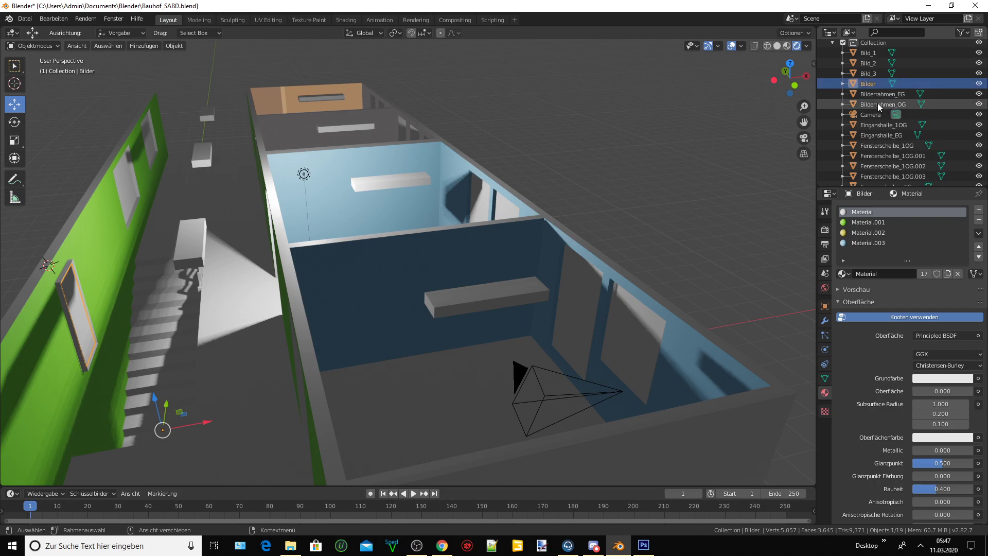
left_click(872, 84)
right_click(871, 85)
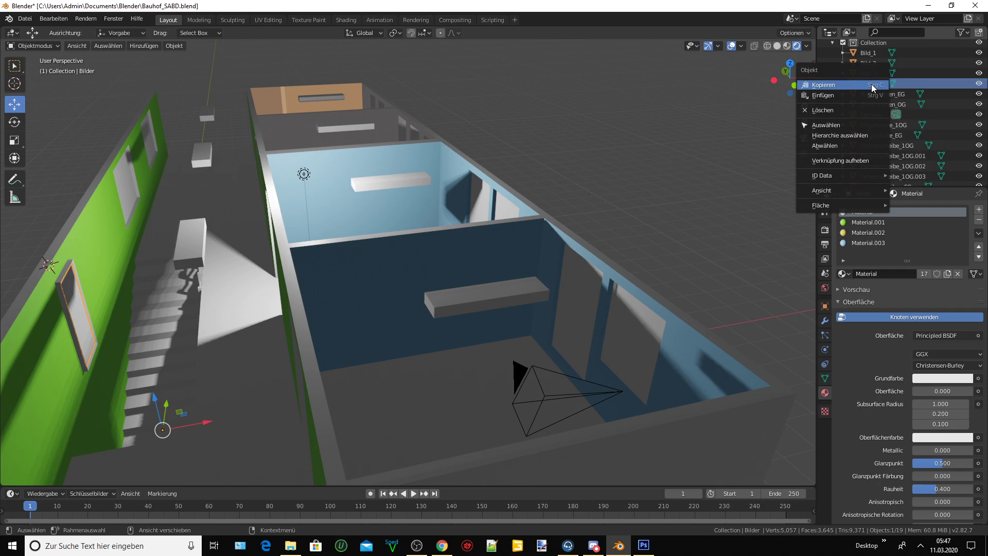
left_click(823, 110)
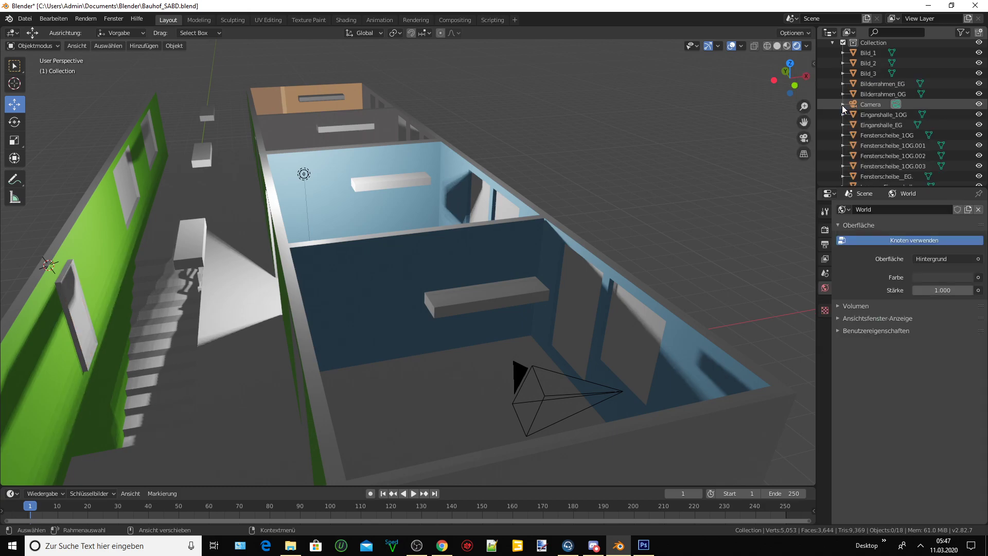
Orbit toward the green hallway wall and select Eingangshalle_1OG, keeping its name
middle_click_drag(392, 213, 82, 256)
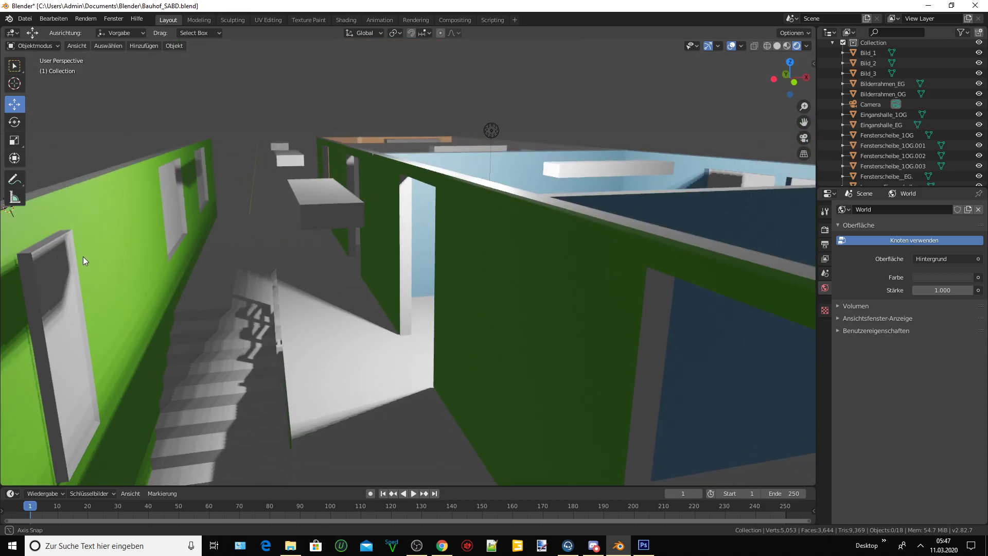
left_click(51, 45)
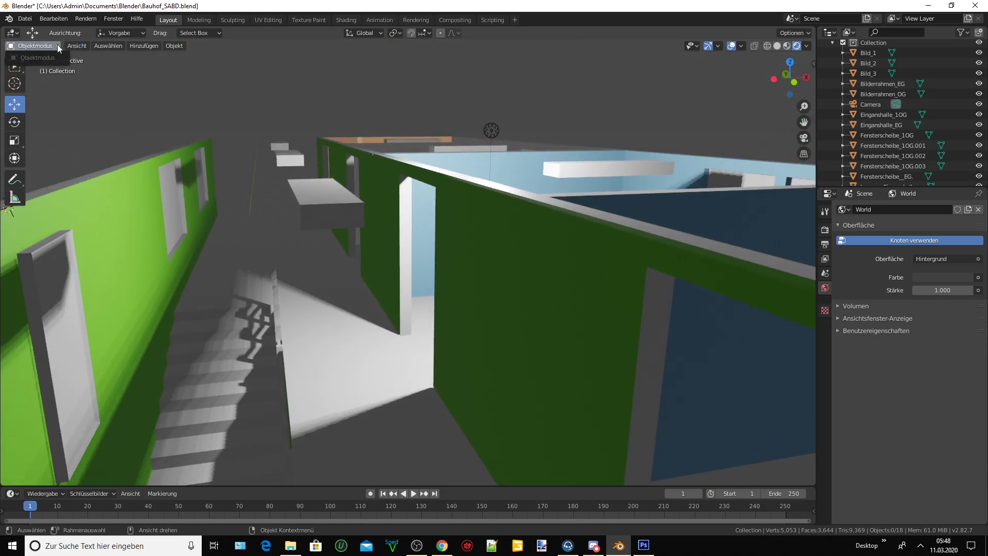
left_click(80, 369)
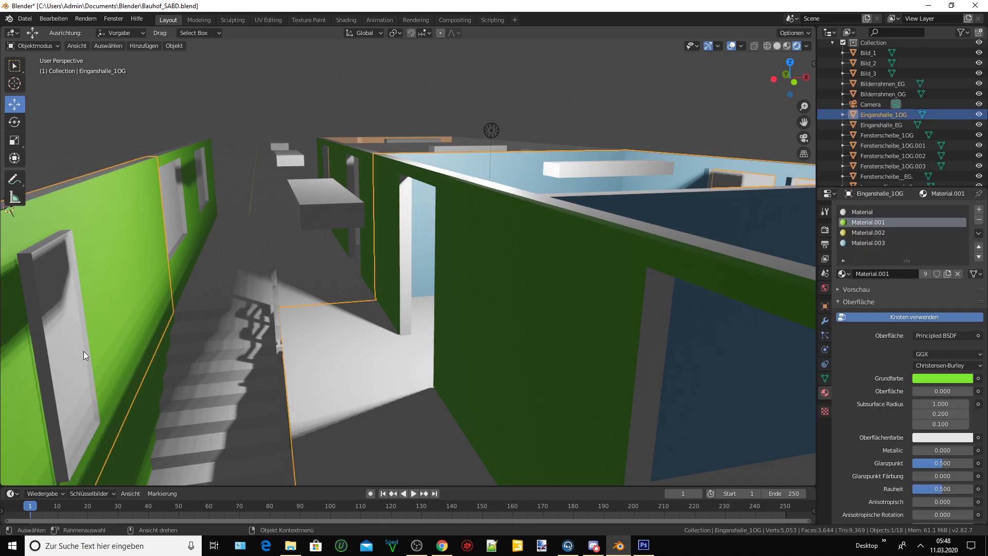
double_click(871, 115)
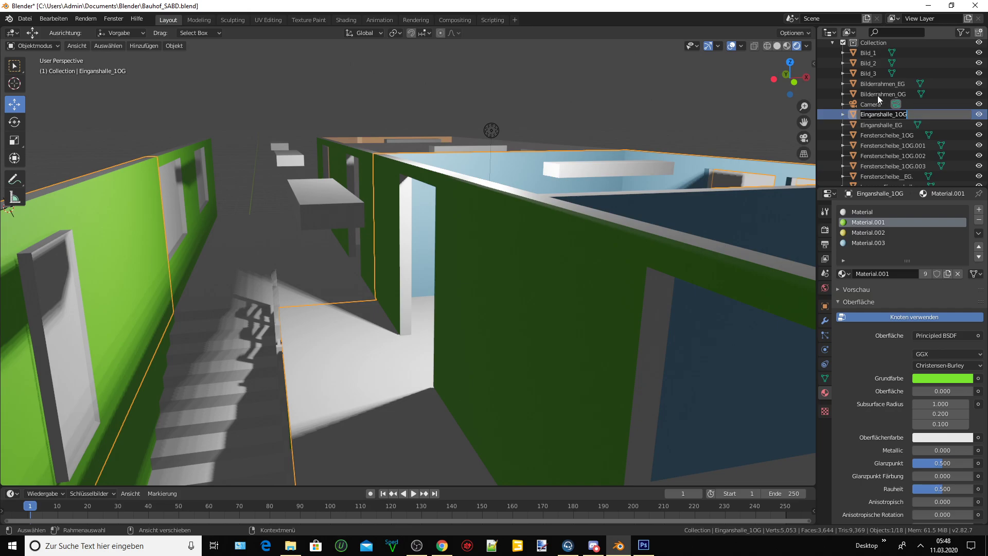
key("Return")
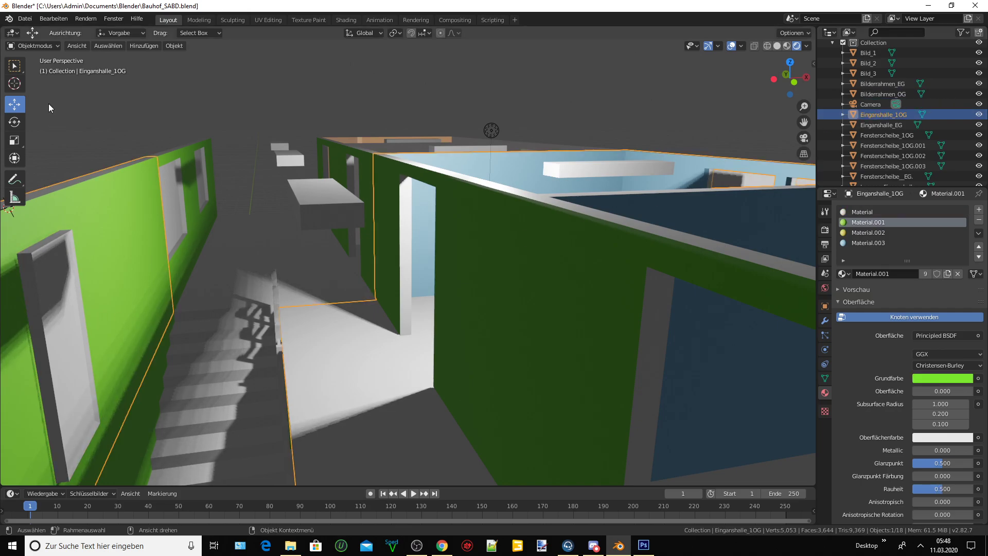
Select Bilderrahmen_OG and switch it from Sculpt Mode into Editiermodus
left_click(874, 94)
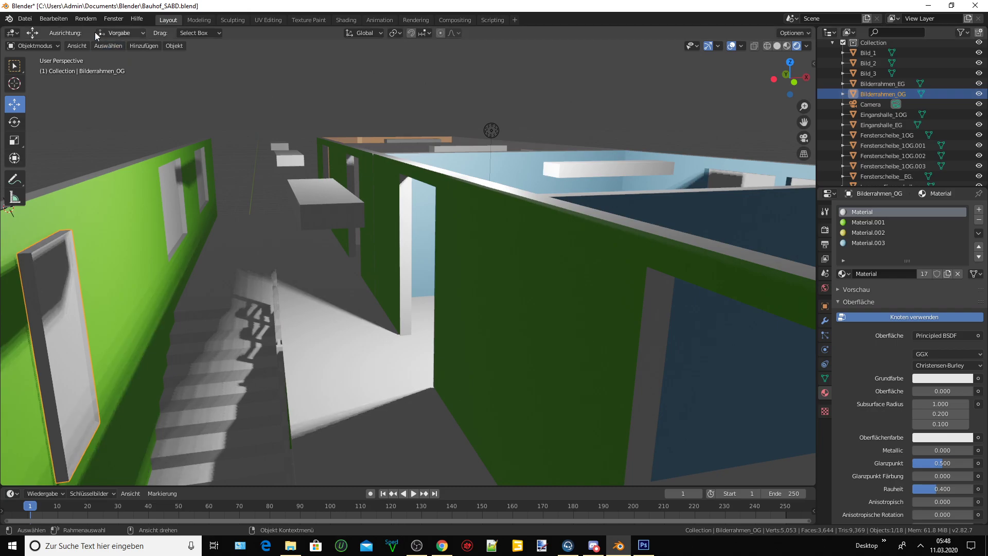
left_click(53, 45)
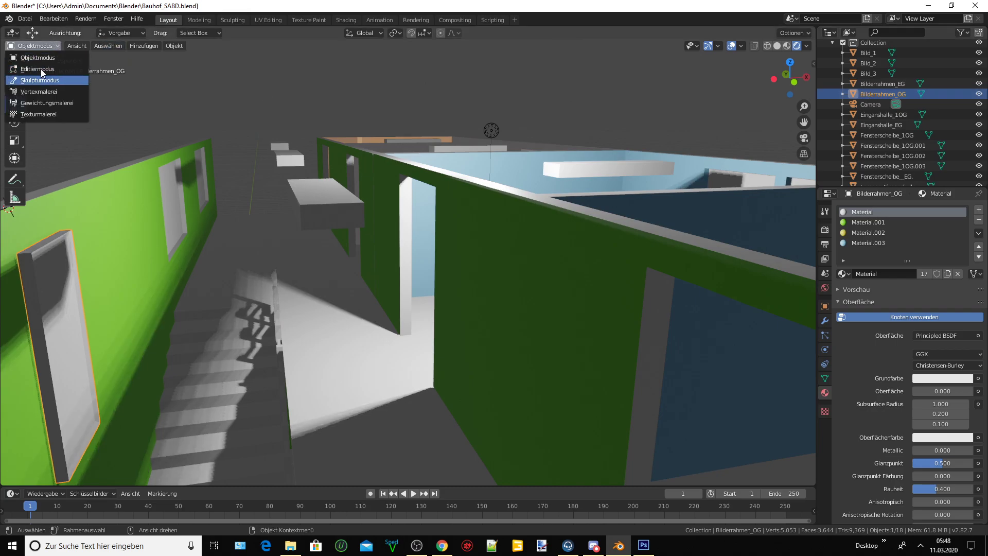
left_click(51, 80)
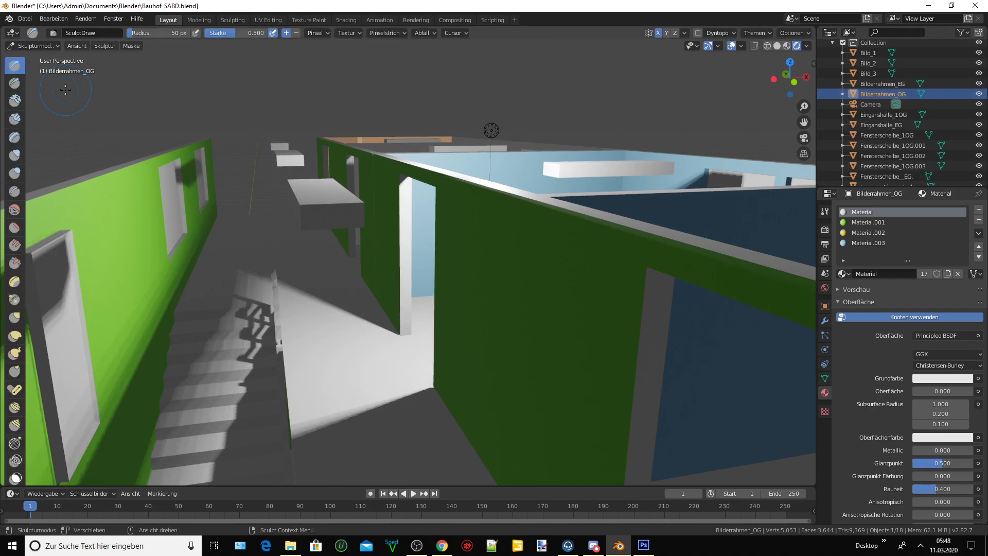
left_click(51, 45)
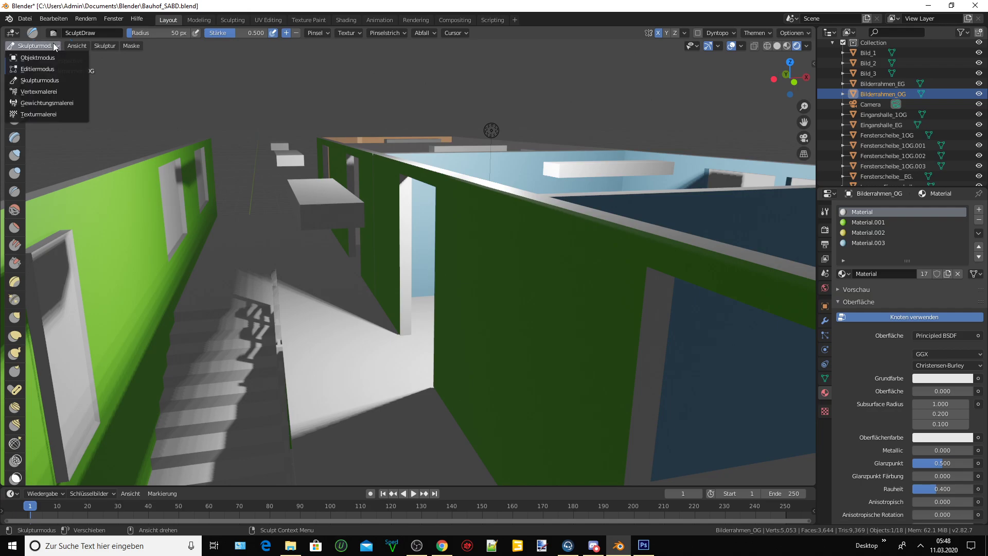
left_click(43, 72)
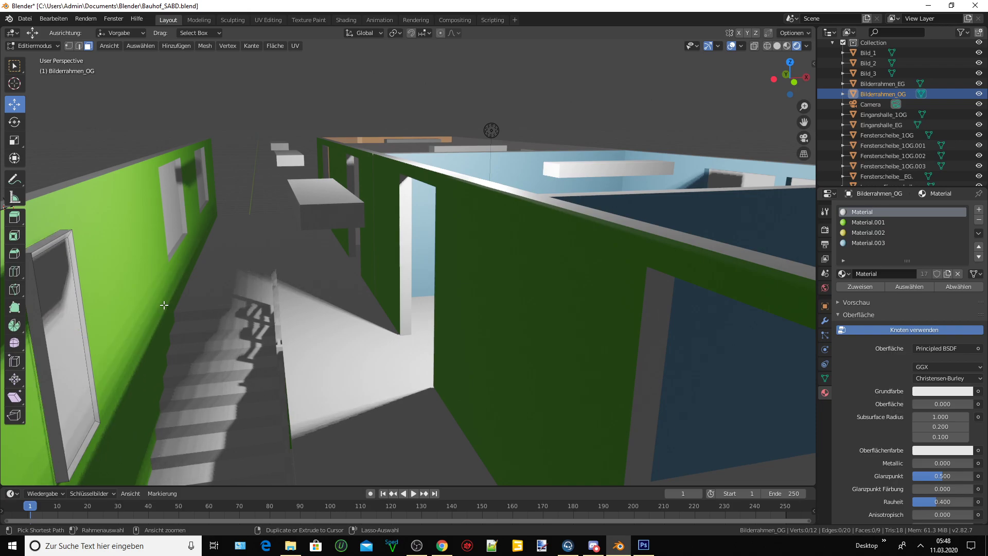
Leave Edit Mode, clear the selection, and undo until Bilderrahmen_OG.001 reappears
key("Tab")
key("Tab")
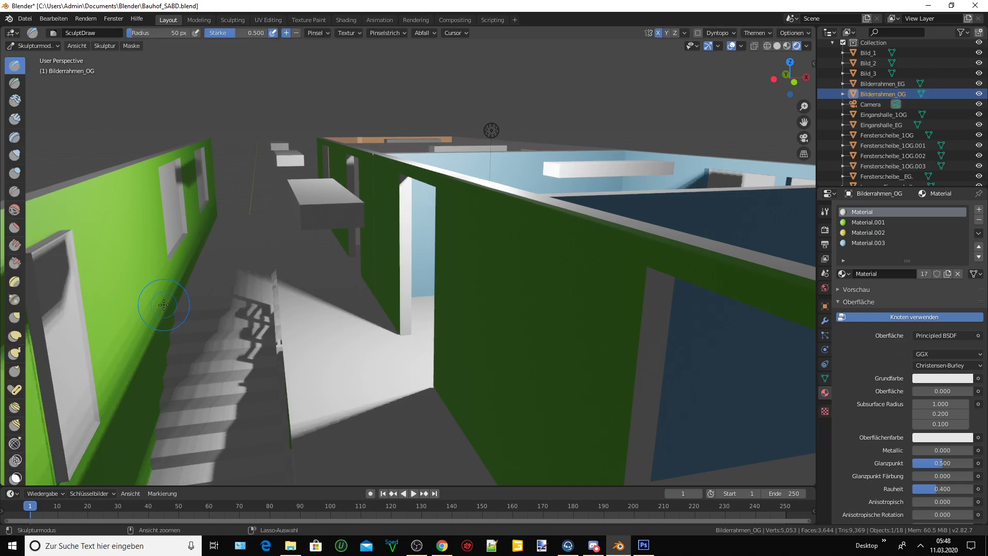
key("Tab")
left_click(164, 304)
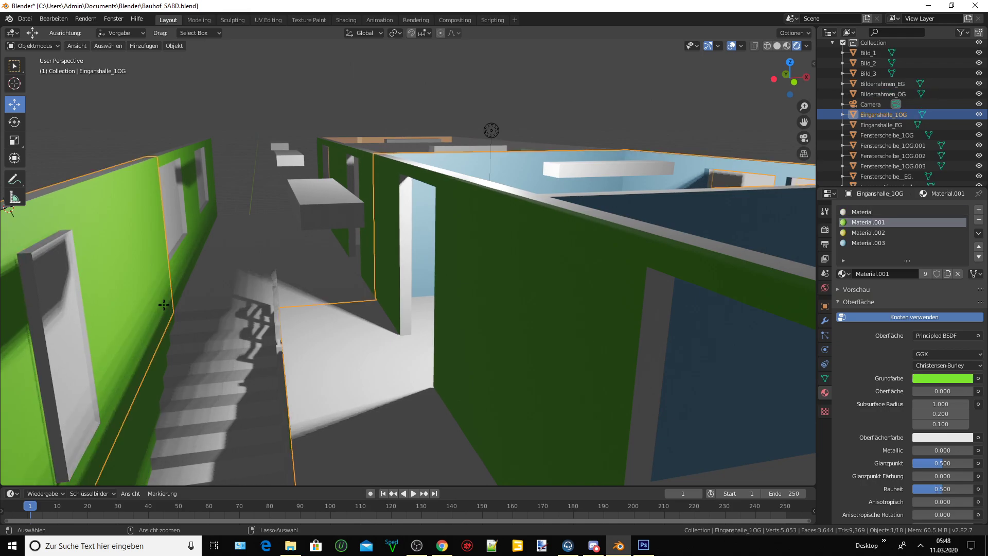
left_click(164, 304)
key("ctrl+z")
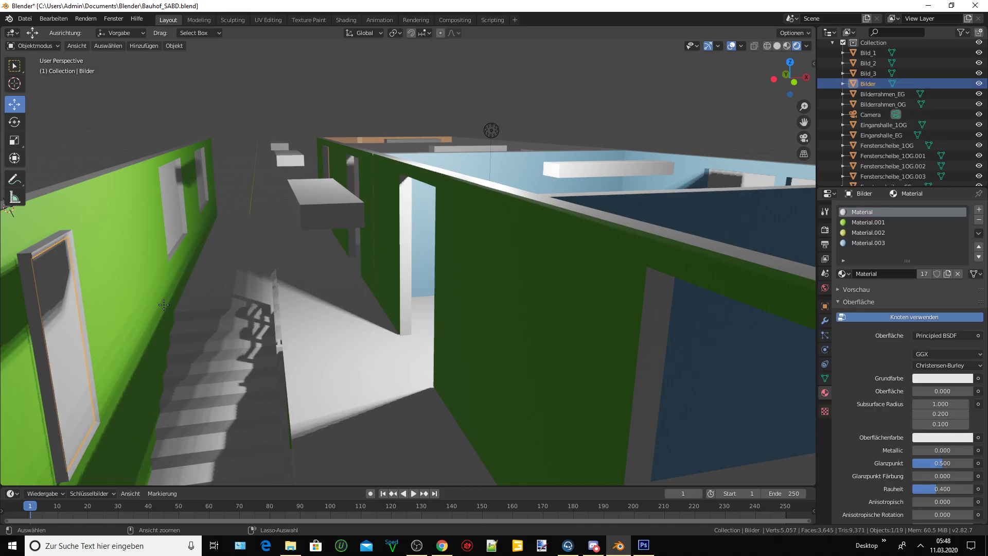
key("ctrl+z")
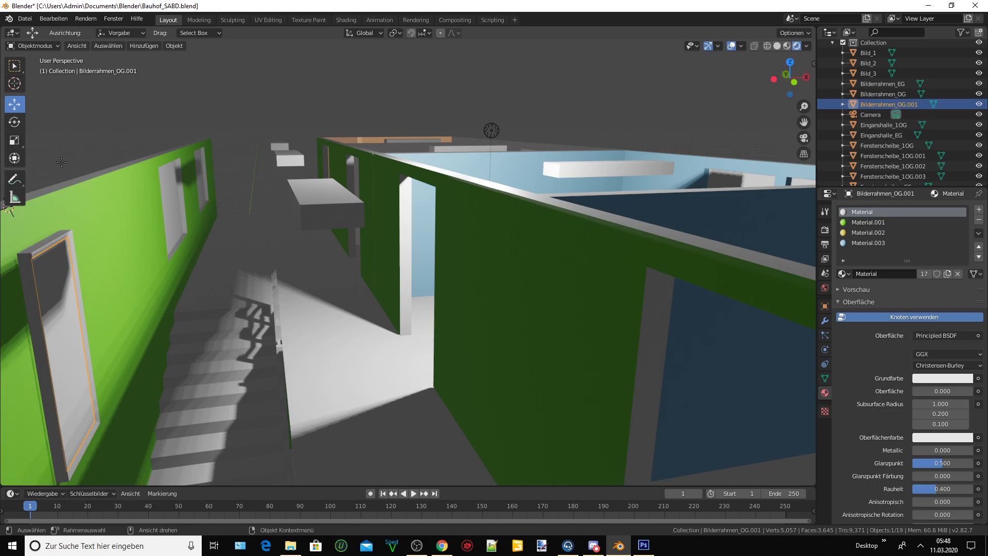
Put the duplicate frame in Edit Mode, select then deselect its linked geometry, and orbit the hallway
left_click(61, 44)
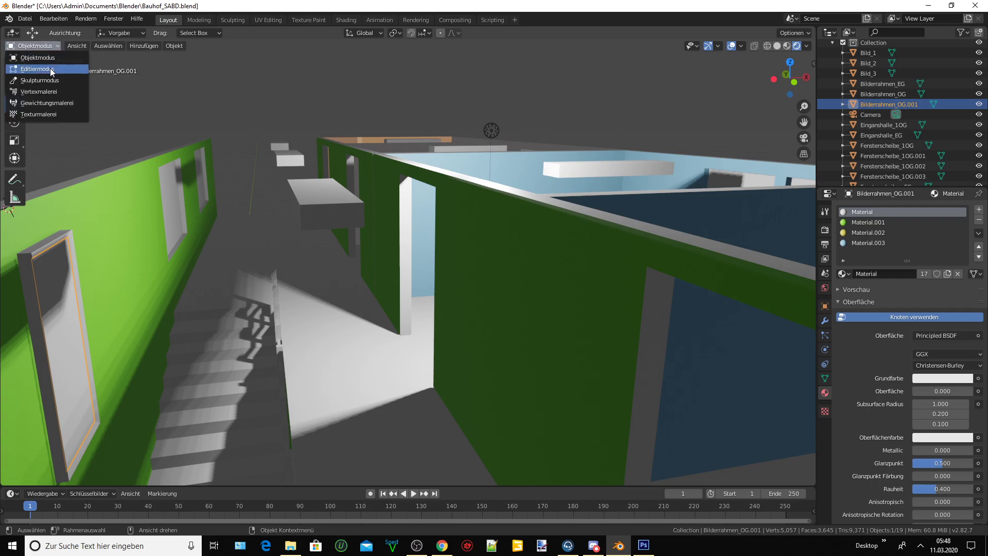
left_click(51, 68)
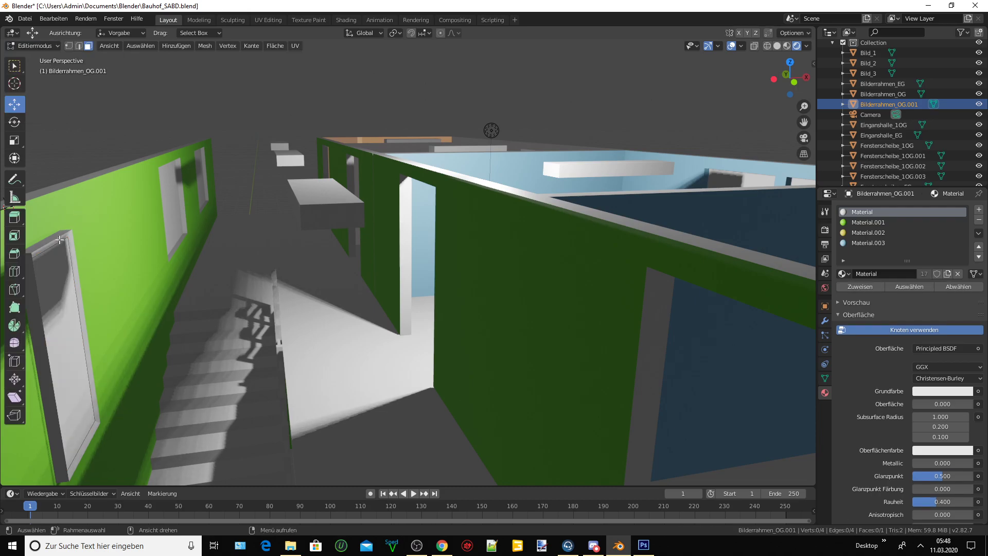
key("l")
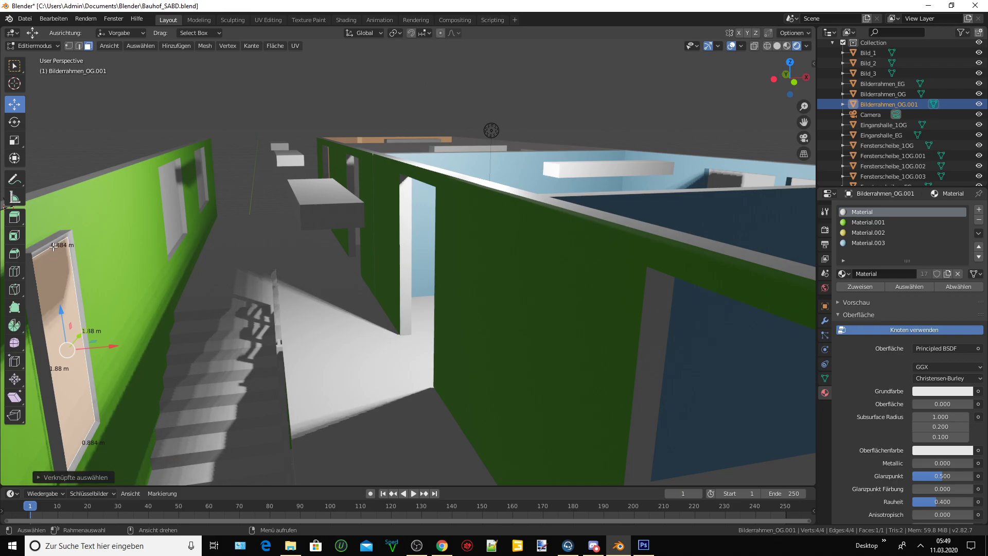
key("alt+a")
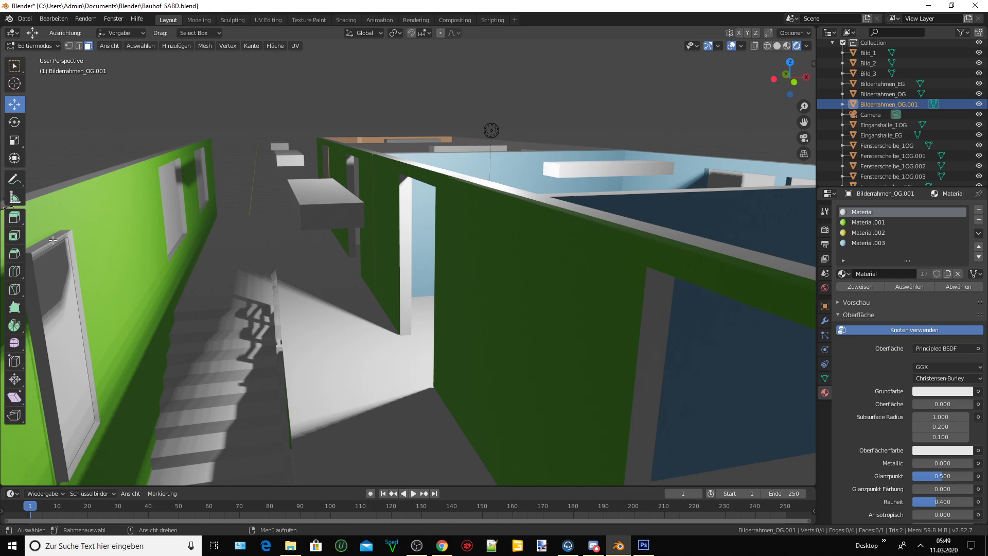
mouse_move(118, 262)
middle_mouse_down()
mouse_move(305, 97)
mouse_move(306, 275)
middle_mouse_up()
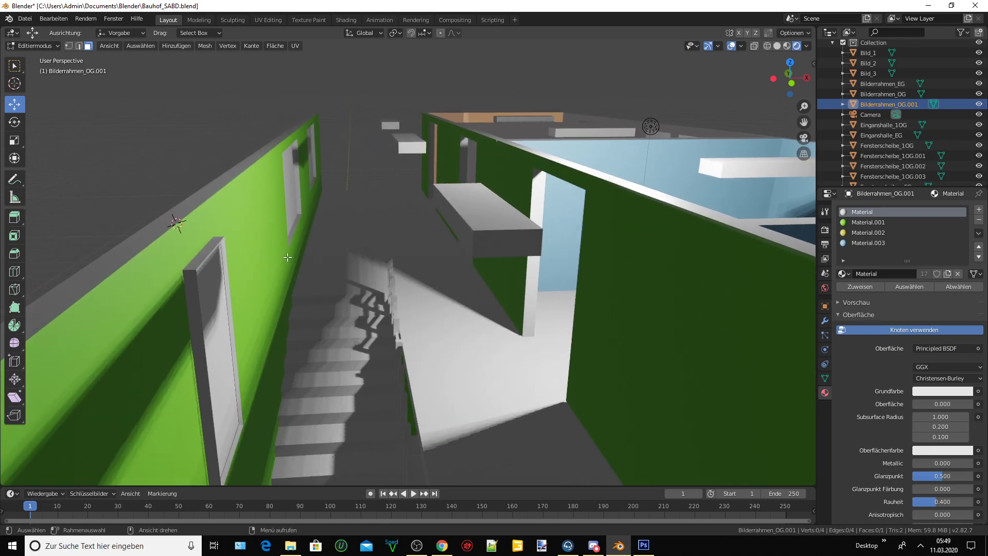
middle_click_drag(287, 258, 265, 263)
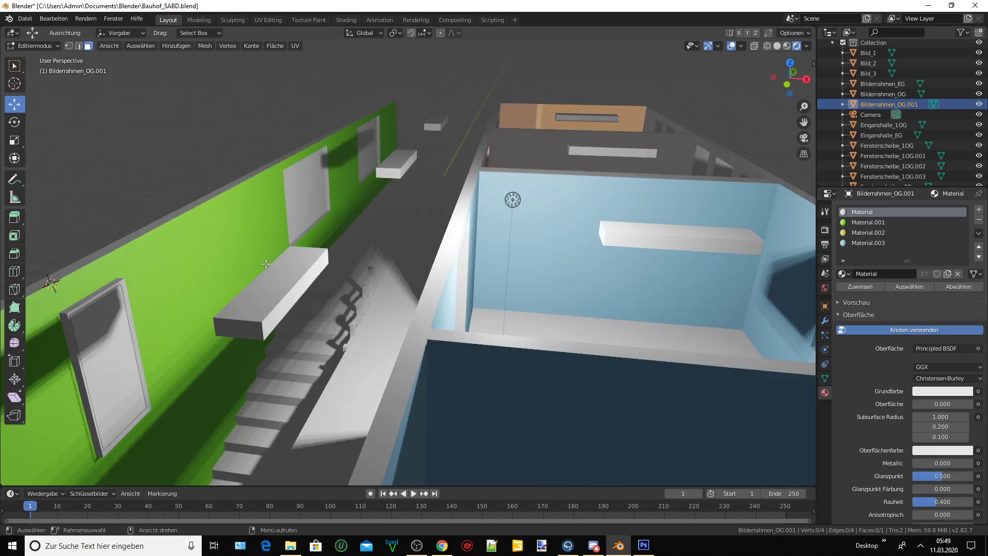
Select and deselect the picture face, return to Object Mode, and make Bilderrahmen_OG active
key("ctrl")
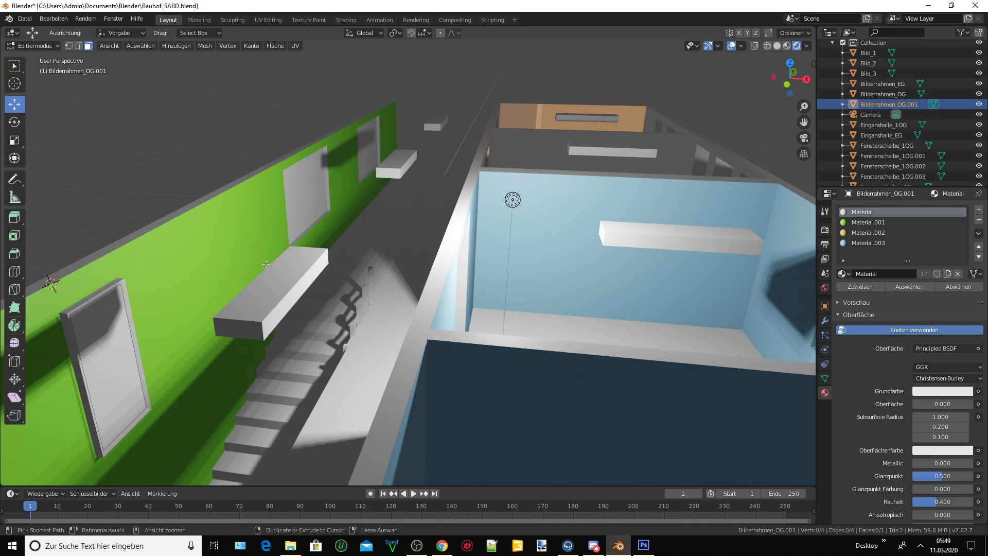
key("a")
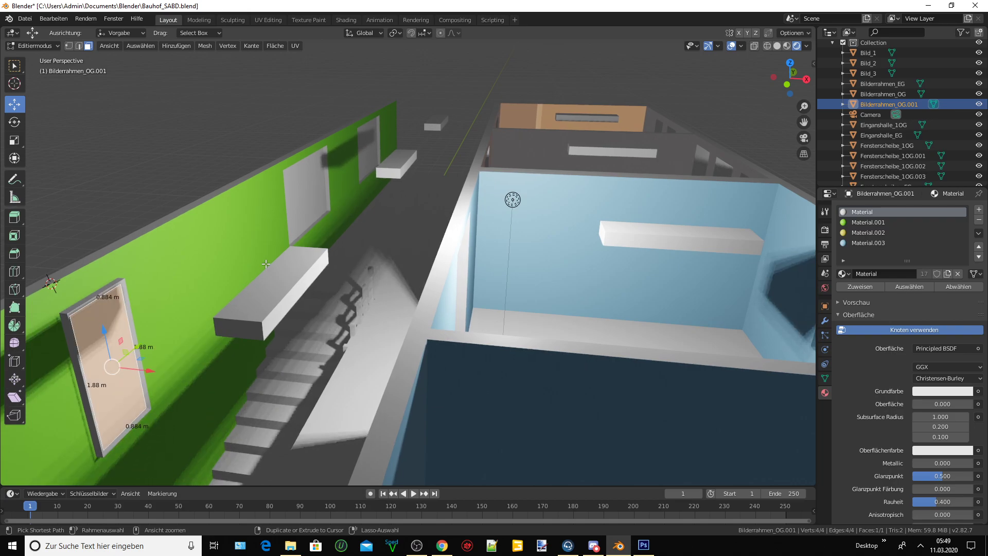
key("alt+a")
key("Tab")
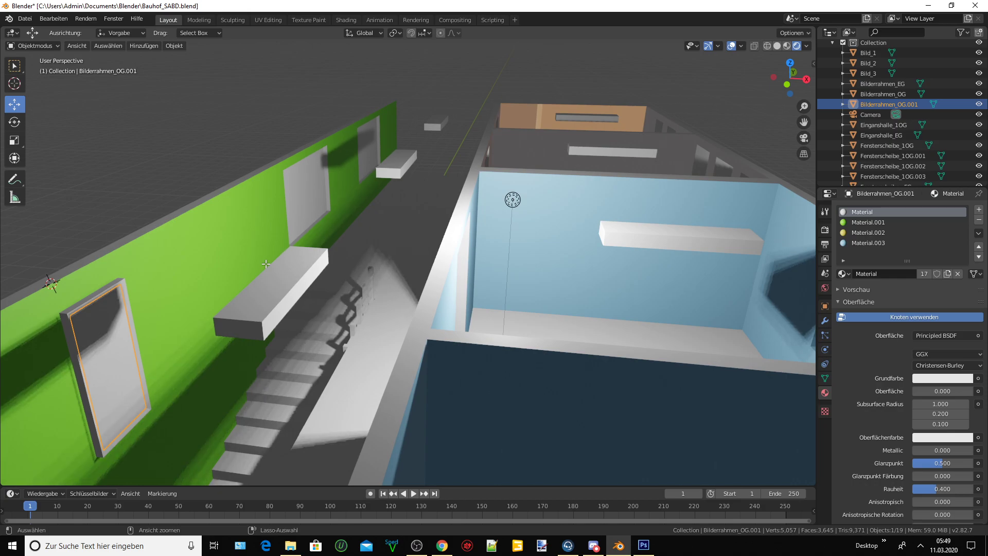
key("ctrl+z")
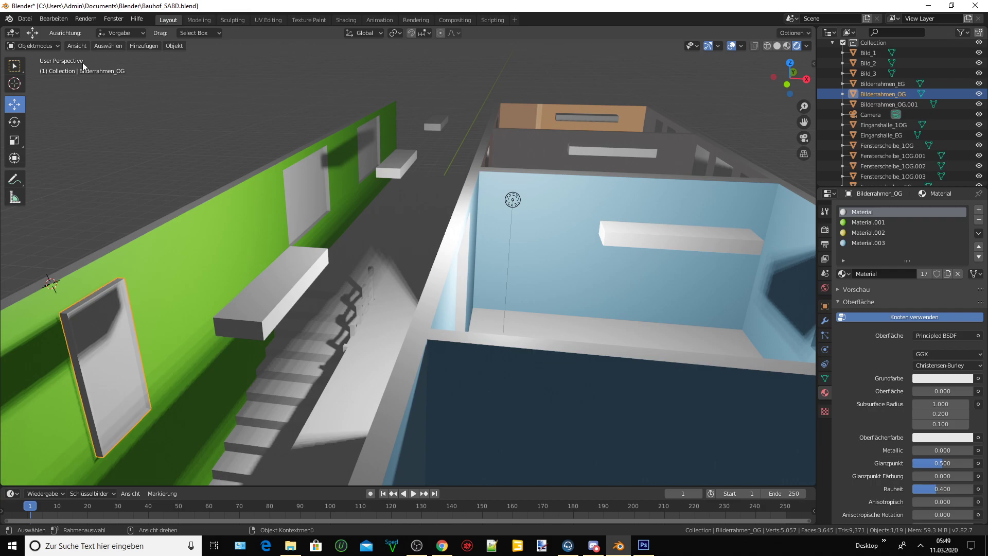
Edit Bilderrahmen_OG's frame faces, then expand both frames to show meshes Cube.015 and Cube.016
left_click(31, 45)
left_click(45, 73)
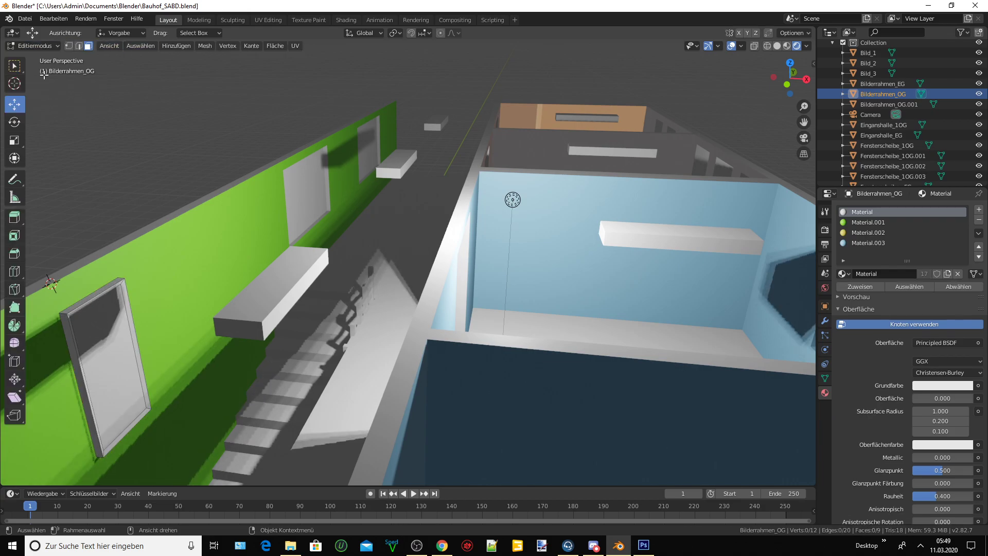
left_click(97, 296)
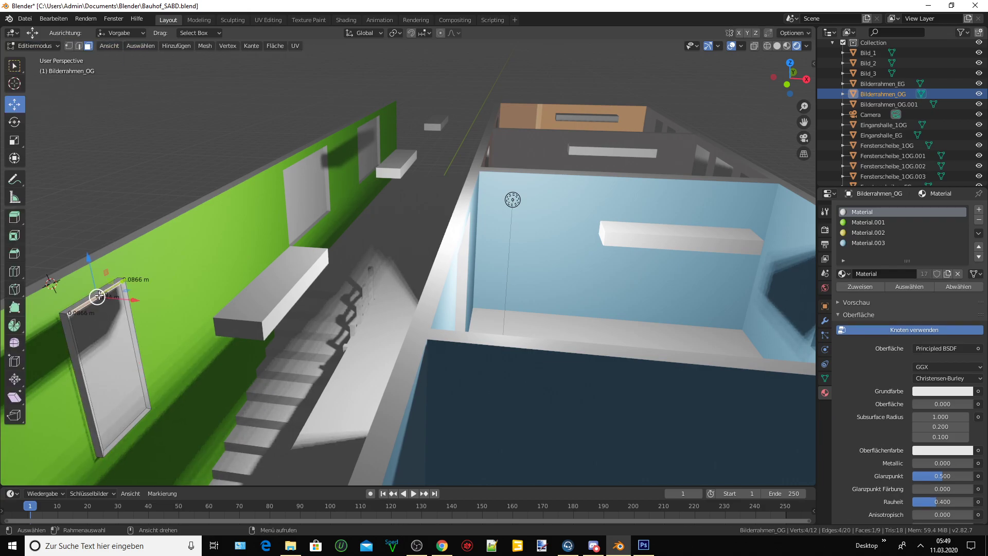
left_click(104, 323)
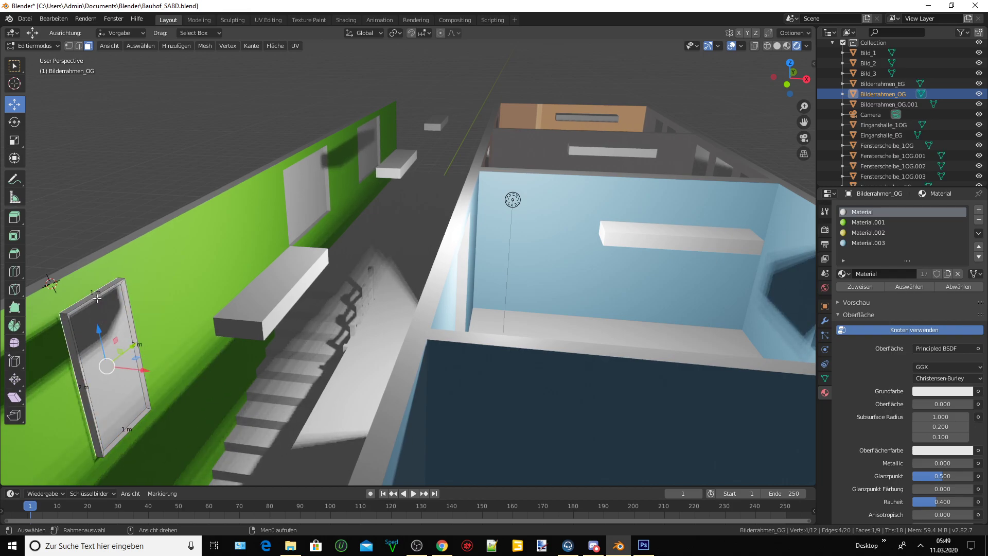
left_click(109, 314)
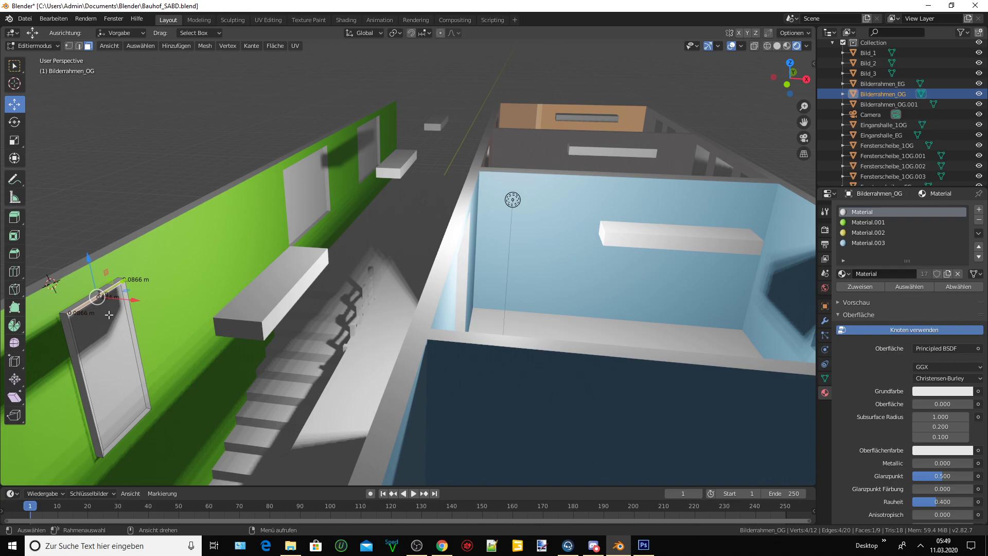
left_click(876, 107)
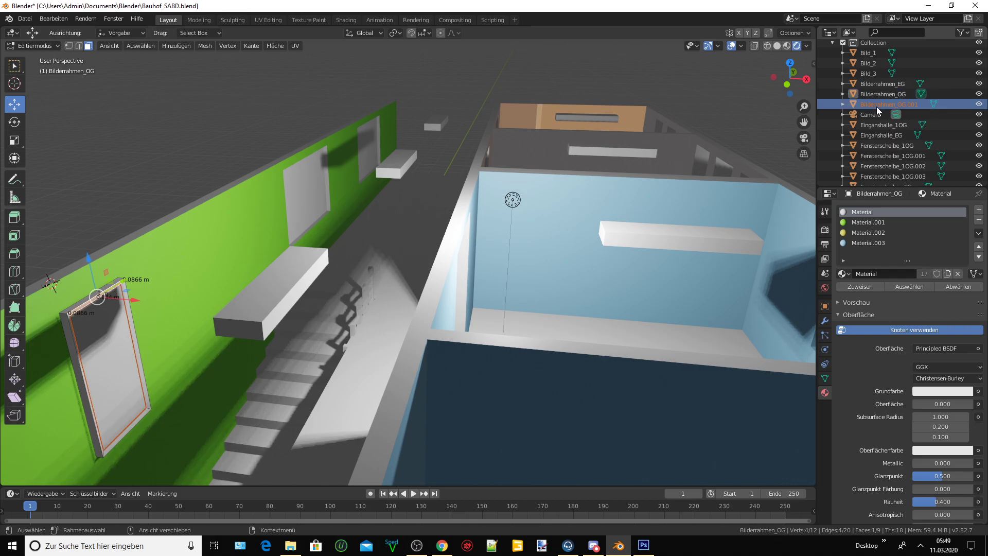
left_click_drag(844, 104, 844, 94)
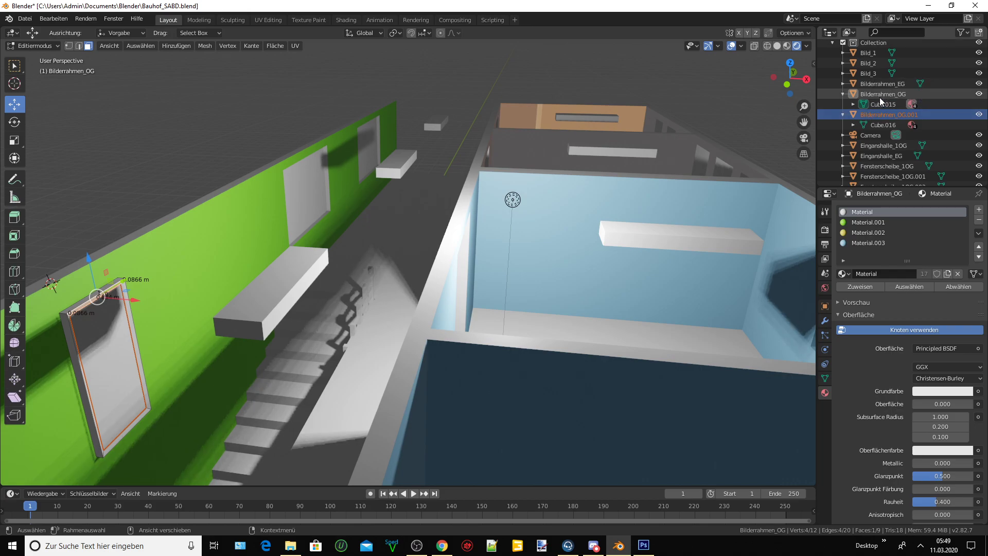
Try nesting Bilderrahmen_OG.001 under Bilderrahmen_OG in the Outliner, then collapse both entries
left_click(848, 117)
left_click_drag(873, 114, 868, 99)
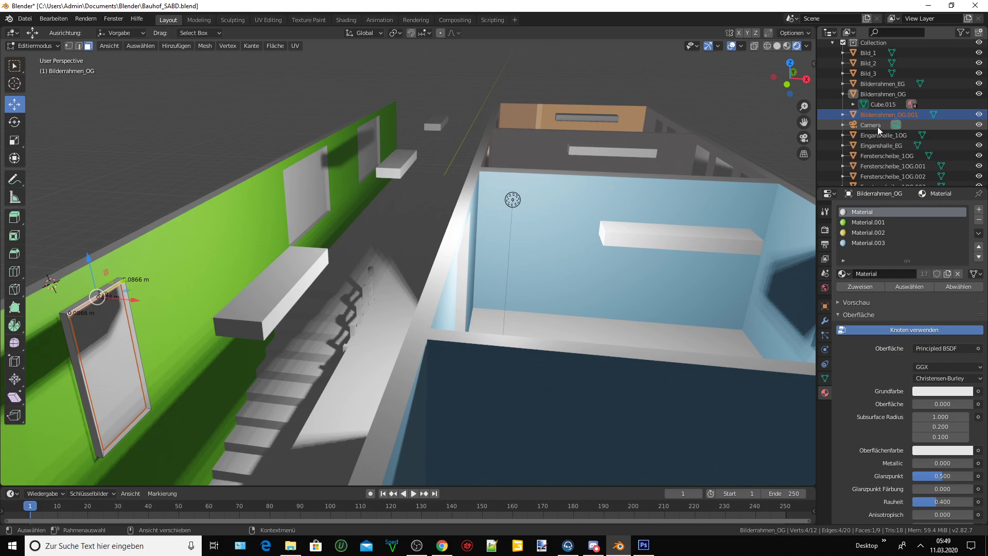
left_click(843, 115)
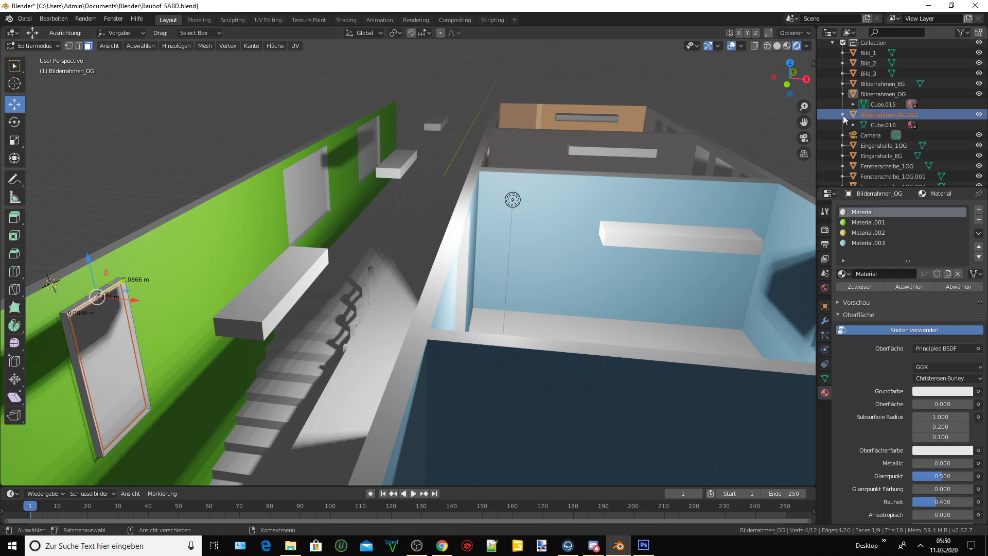
left_click(843, 115)
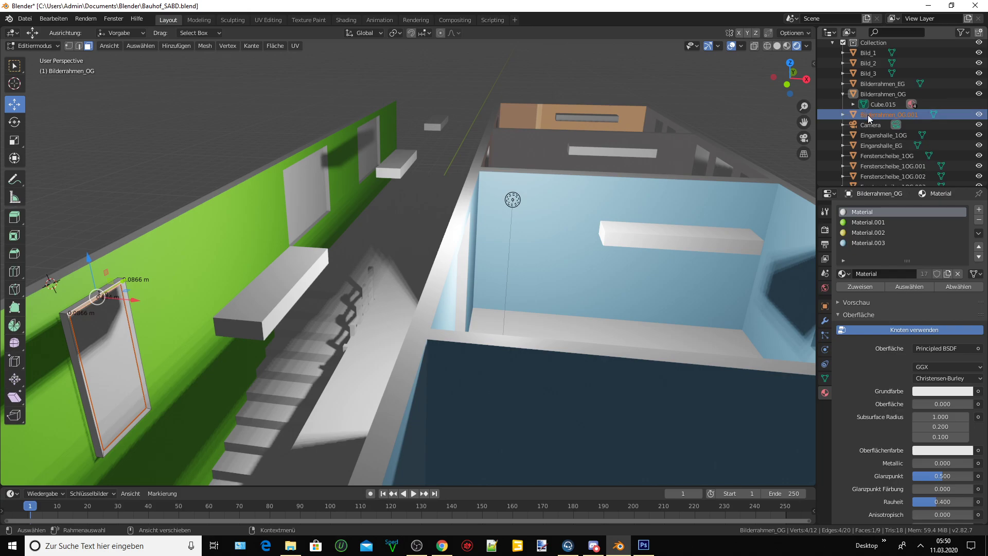
left_click(842, 94)
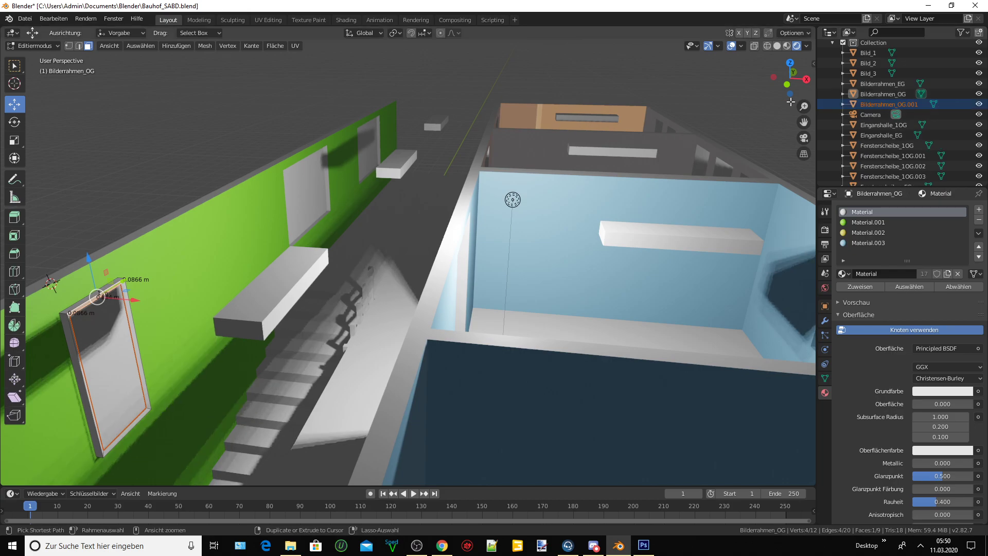
Select both frames with Bilderrahmen_OG active and join them into one object
key("ctrl+z")
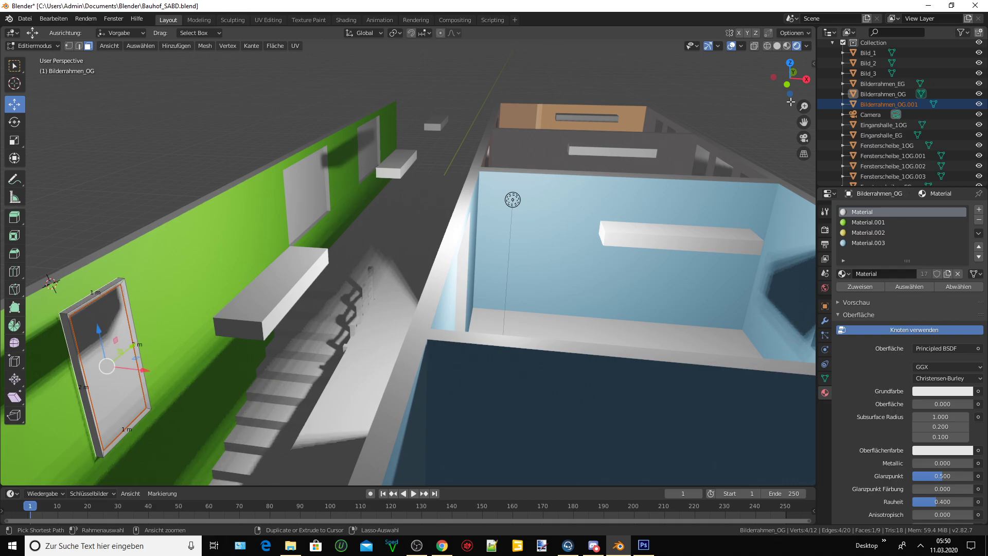
key("ctrl+z")
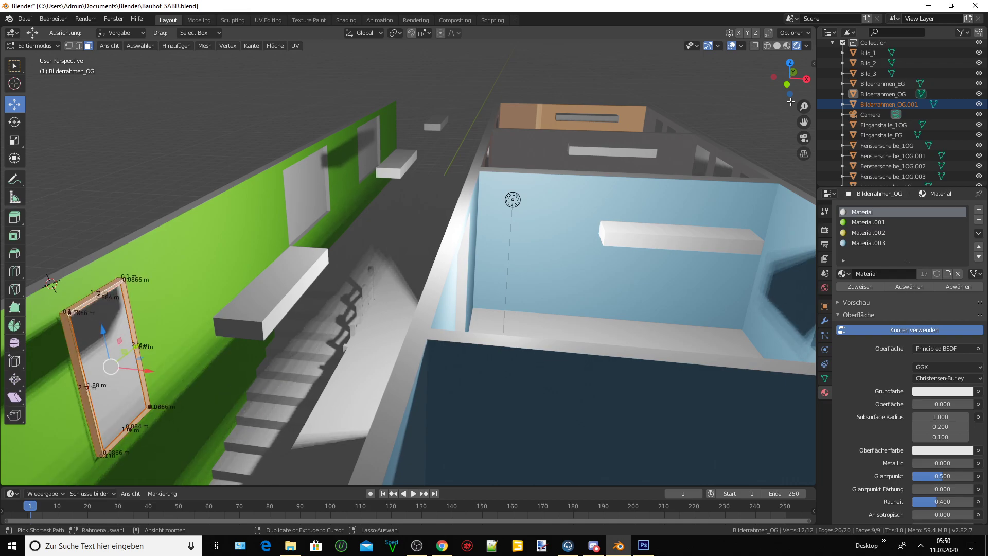
key("ctrl+z")
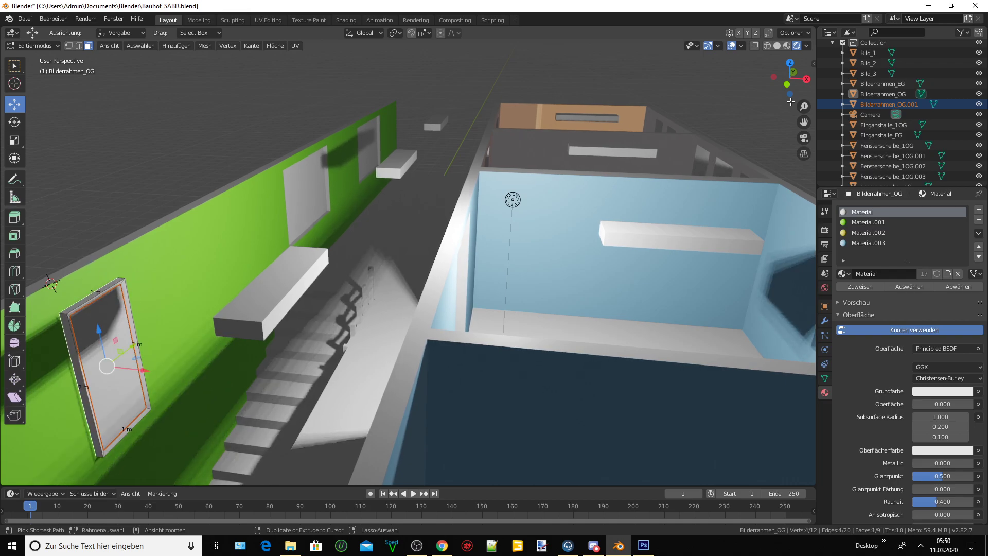
key("ctrl+z")
key("ctrl+z")
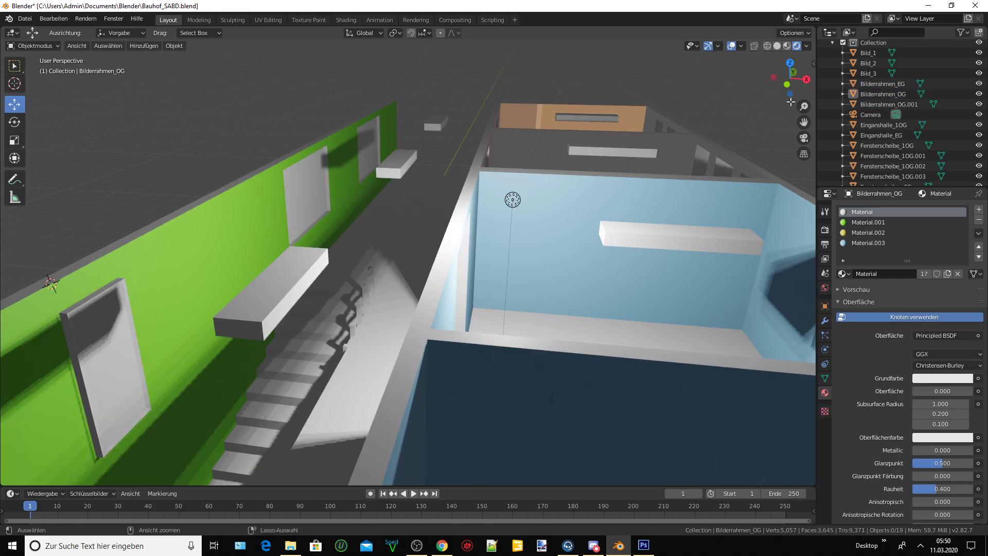
key("ctrl+z")
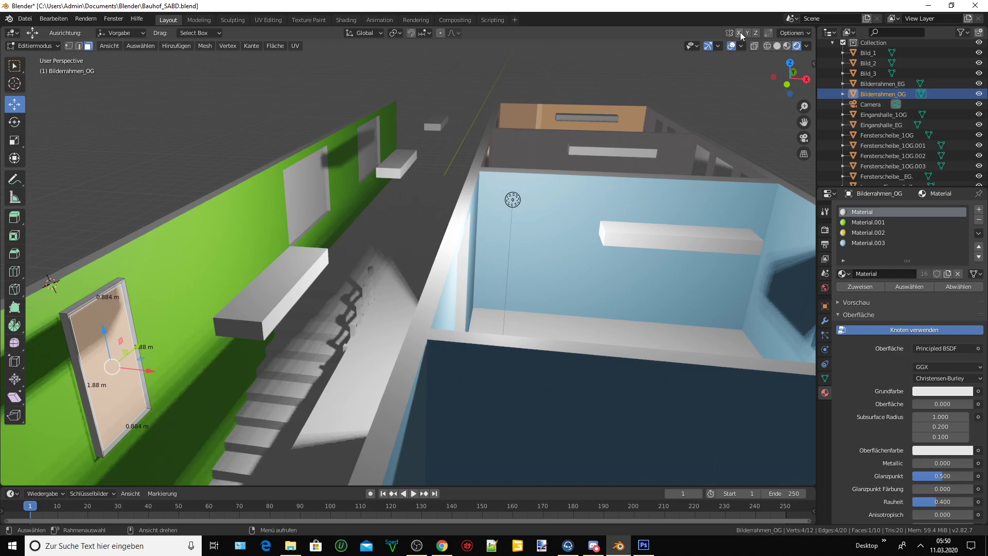
Select the whole frame mesh, duplicate it, and start sliding the copy along the green wall
left_click(97, 297)
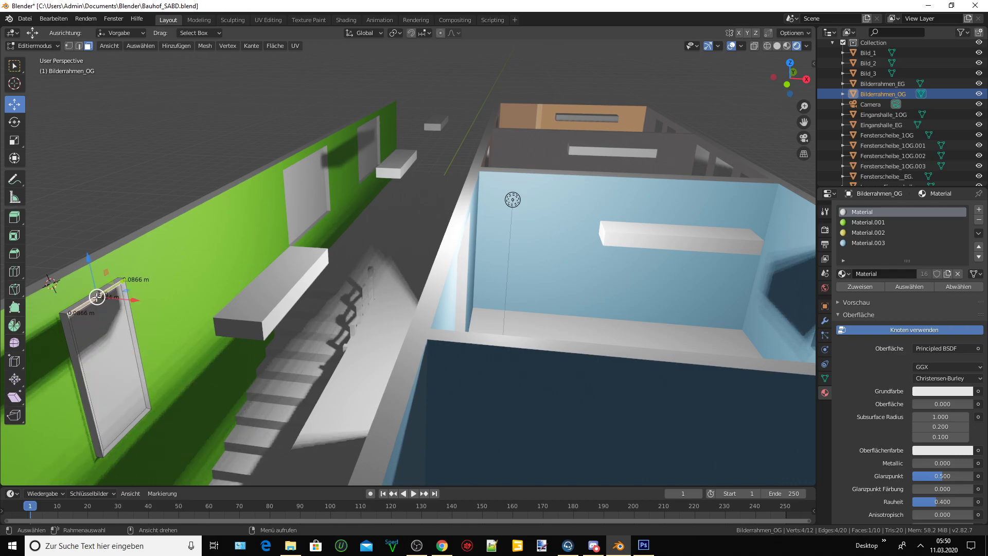
key("ctrl+l")
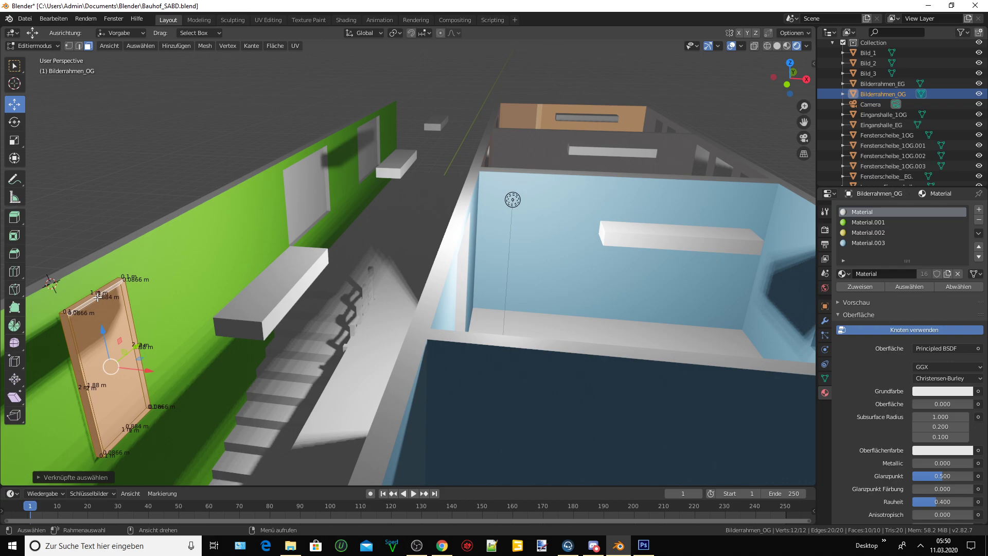
key("shift+d")
right_click(168, 365)
key("g")
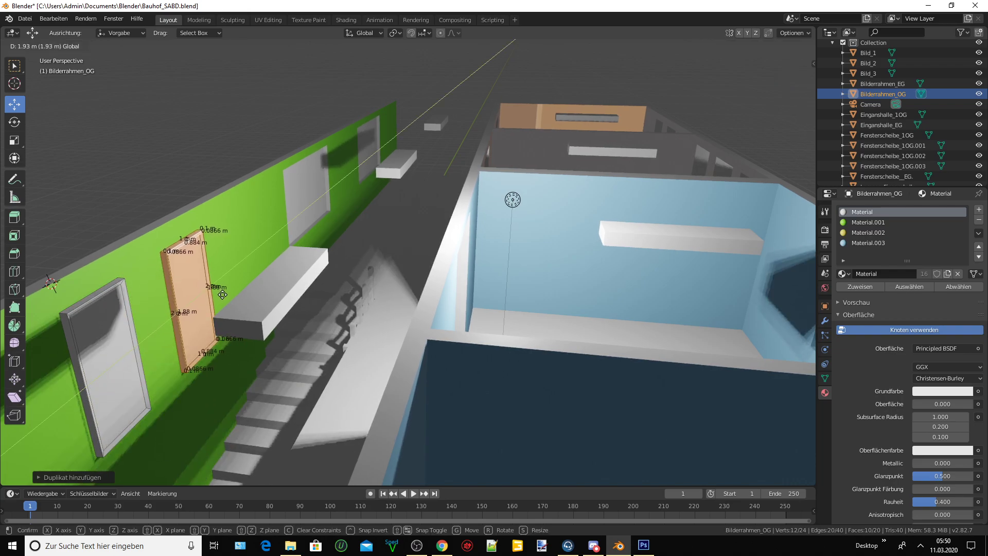
Place the first copy, then duplicate again and set a third frame about 2.26 m along
left_click(223, 294)
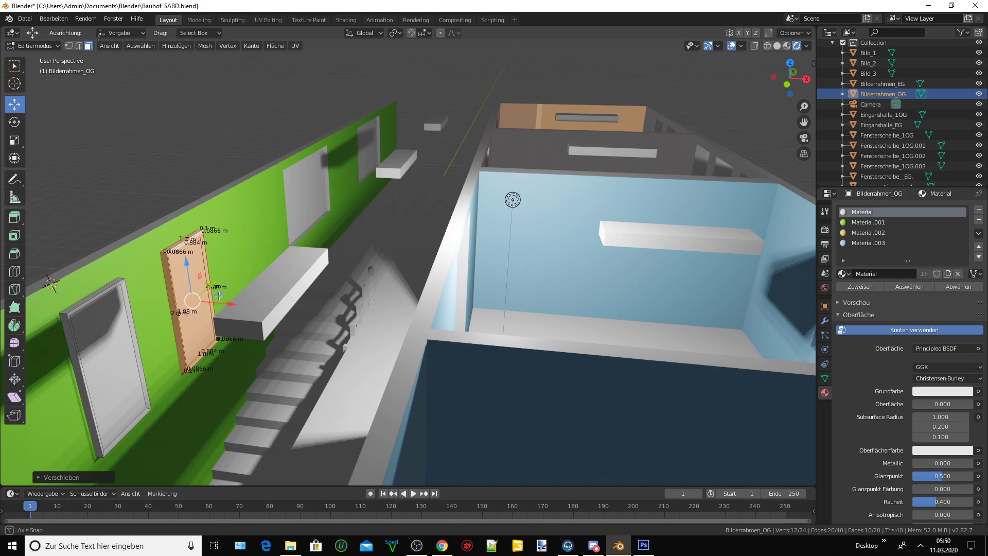
middle_click_drag(411, 232, 597, 180)
middle_click_drag(437, 297, 297, 209)
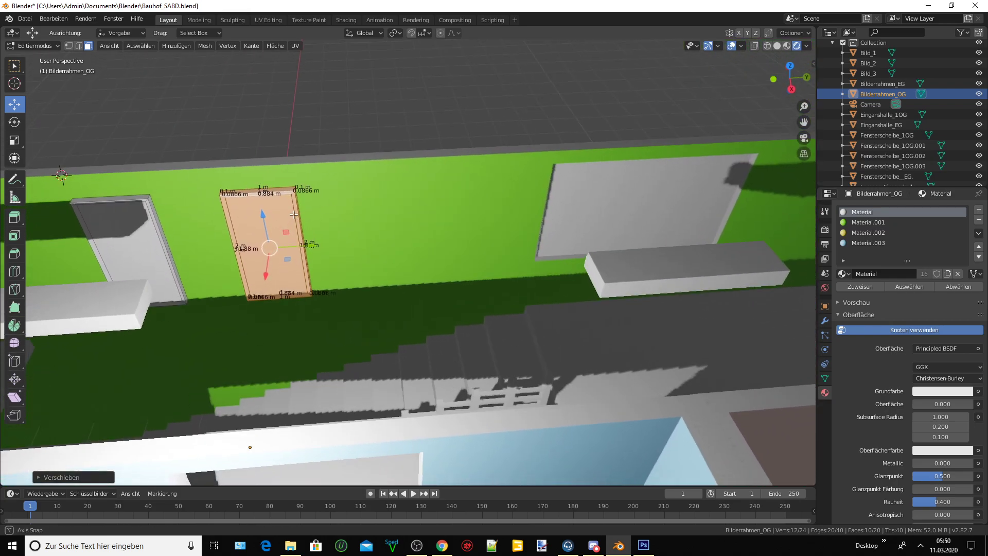
key("shift+d")
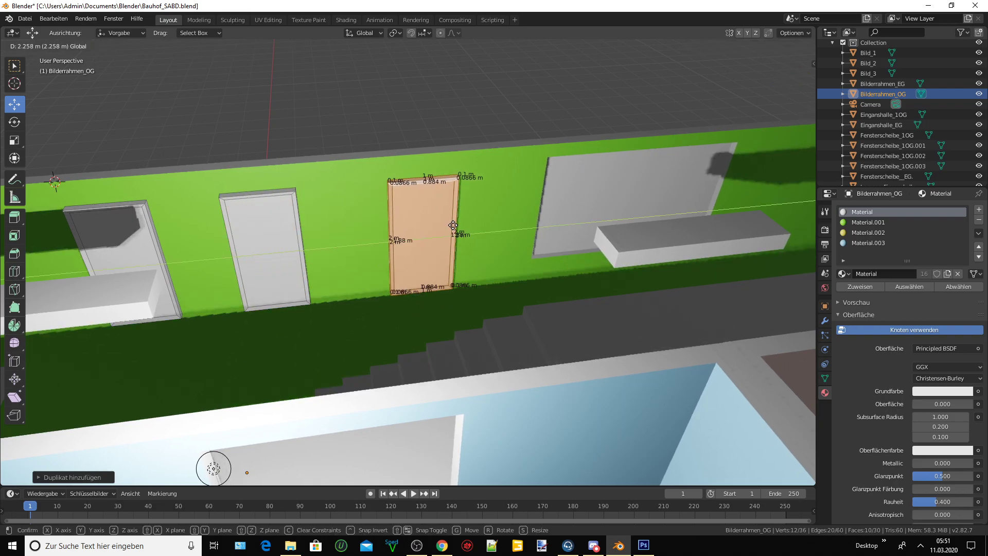
left_click(417, 238)
mouse_move(418, 238)
middle_mouse_down()
mouse_move(793, 136)
mouse_move(717, 111)
middle_mouse_up()
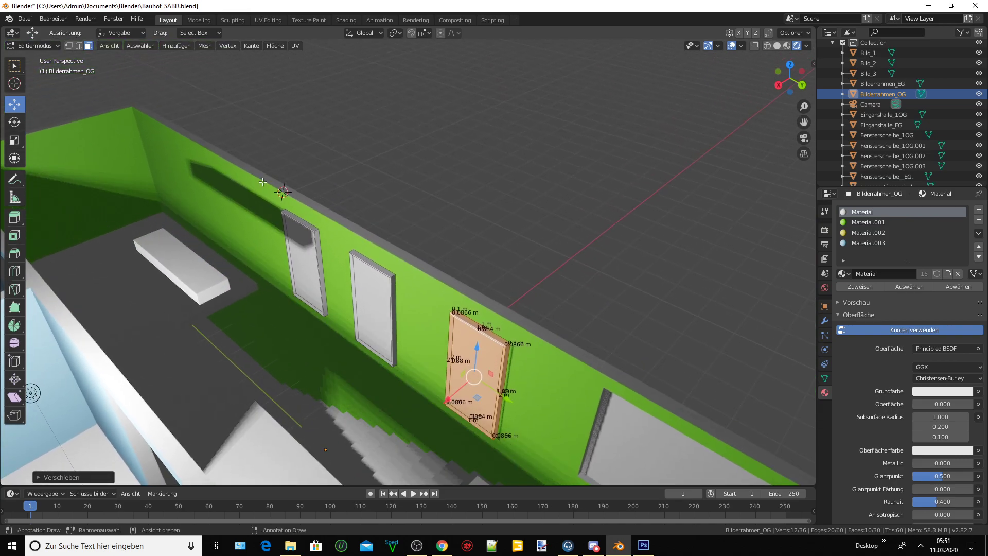
scroll(716, 111, "up", 3)
middle_click_drag(803, 119, 198, 198)
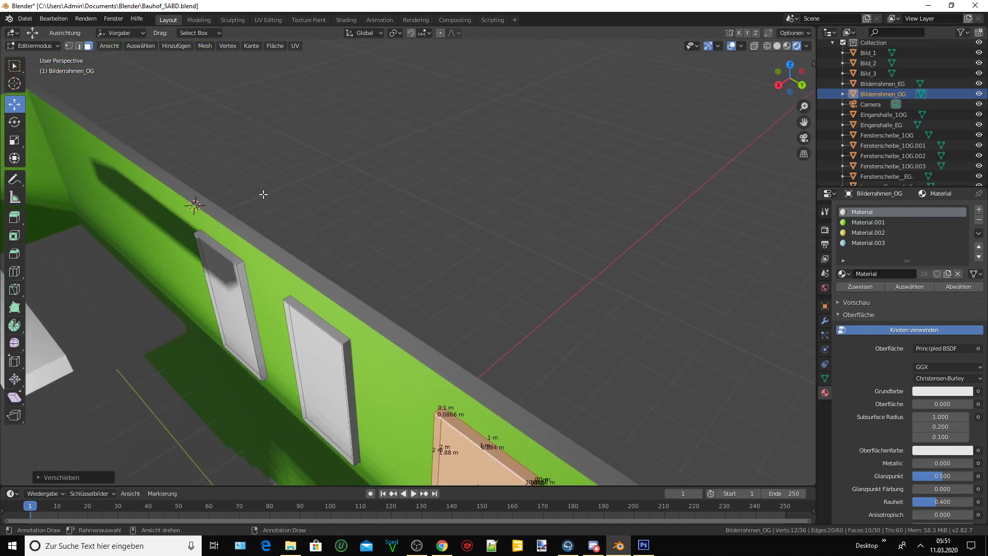
scroll(265, 194, "up", 5)
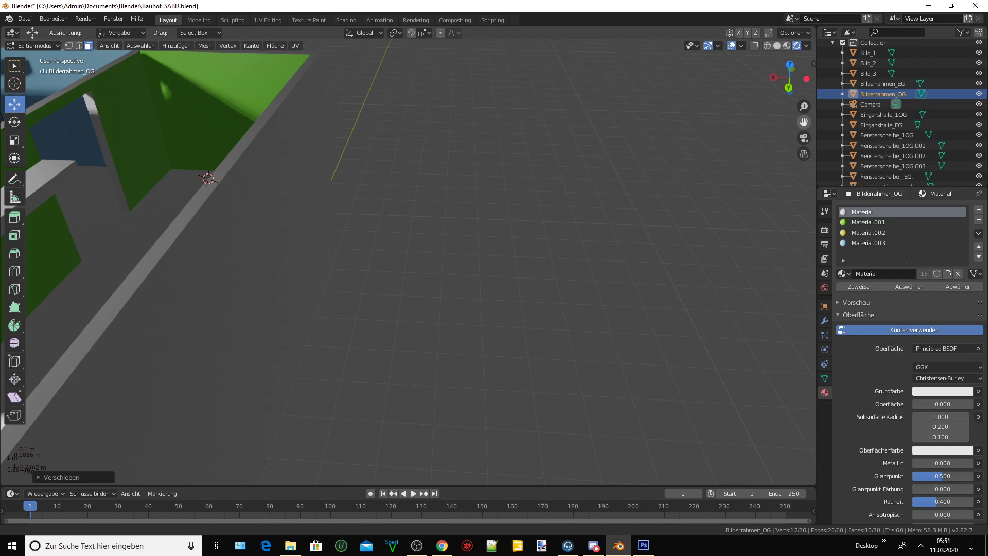
middle_click_drag(674, 61, 694, 132, "shift")
scroll(474, 182, "down", 5)
middle_click_drag(475, 182, 453, 170)
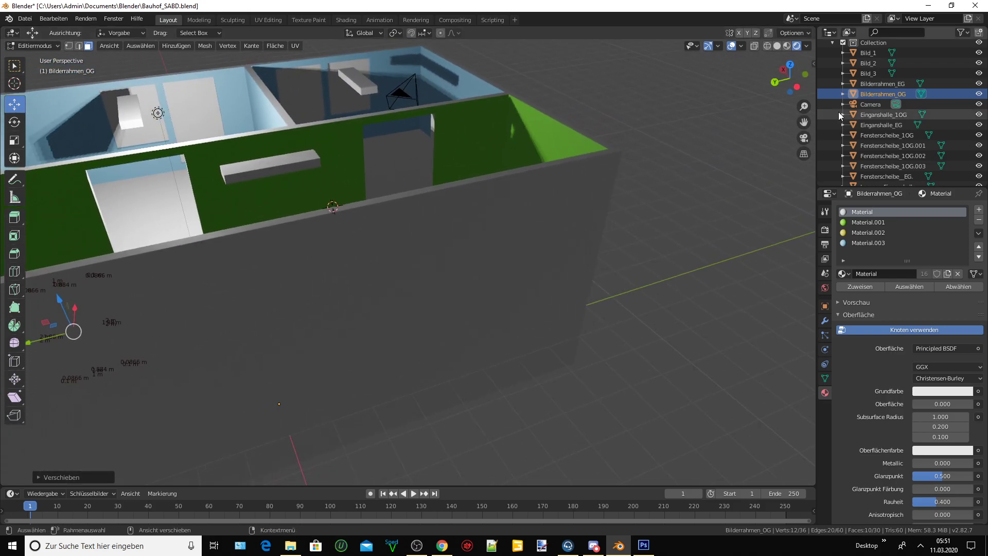
scroll(453, 170, "up", 2)
scroll(539, 163, "up", 3)
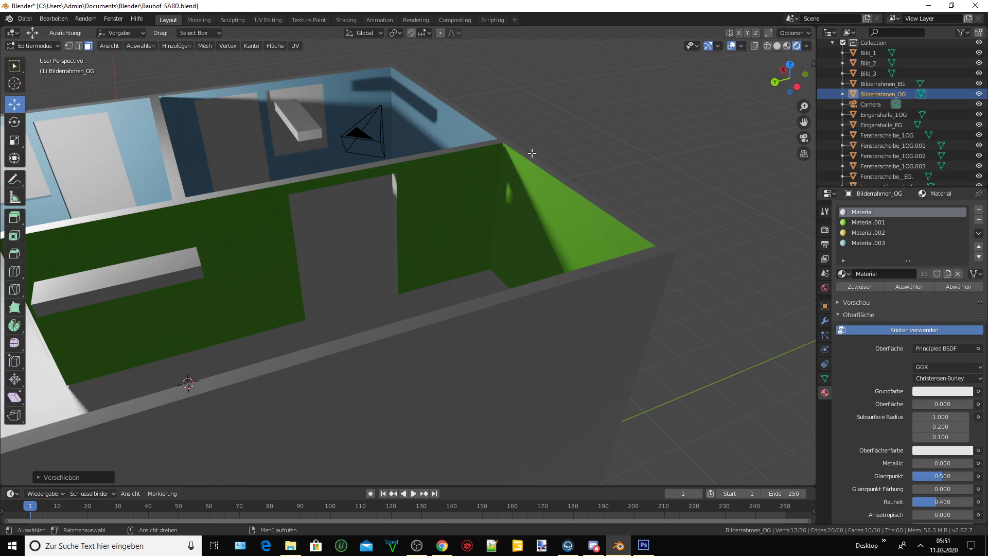
middle_click_drag(532, 153, 598, 136)
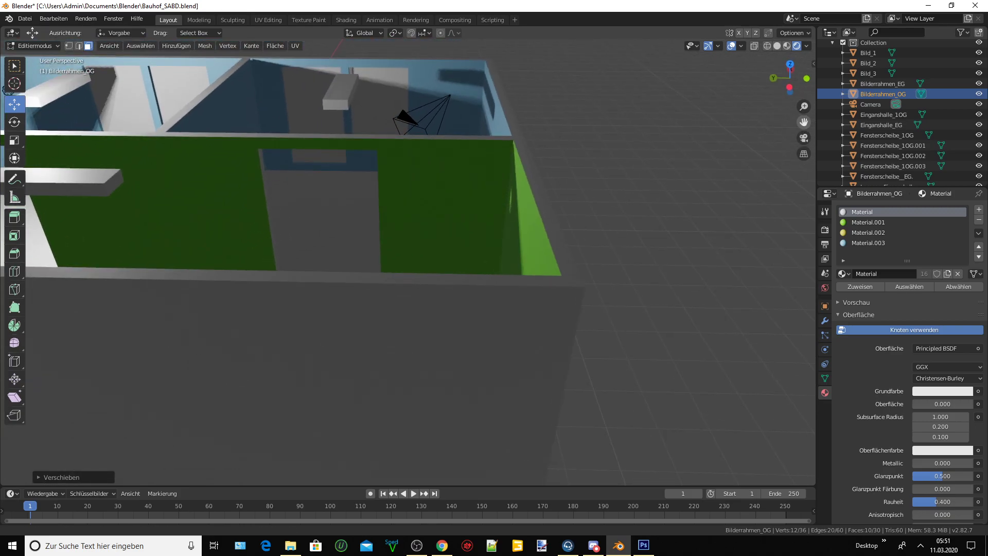
scroll(450, 204, "up", 2)
scroll(449, 204, "up", 2)
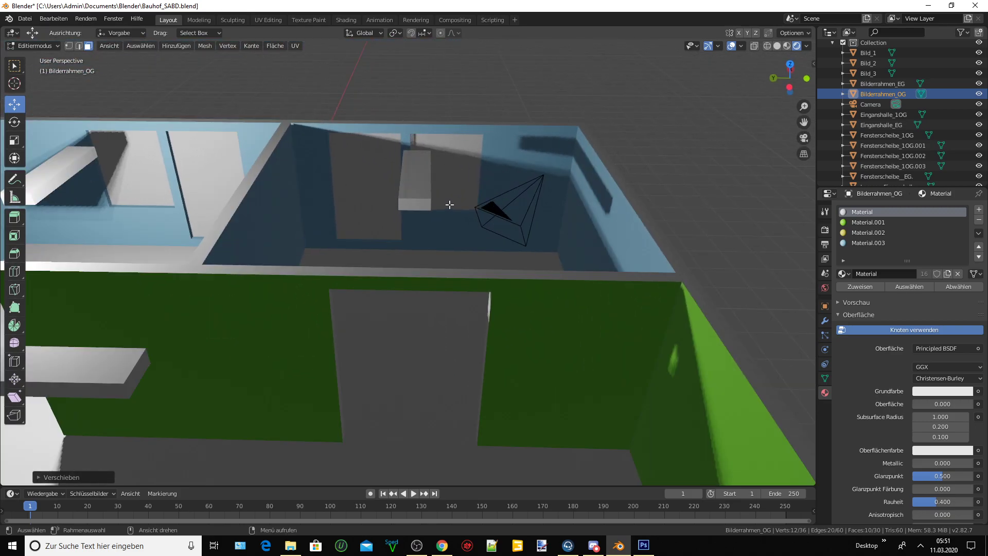
Save the building file via Datei > Speichern
left_click(27, 20)
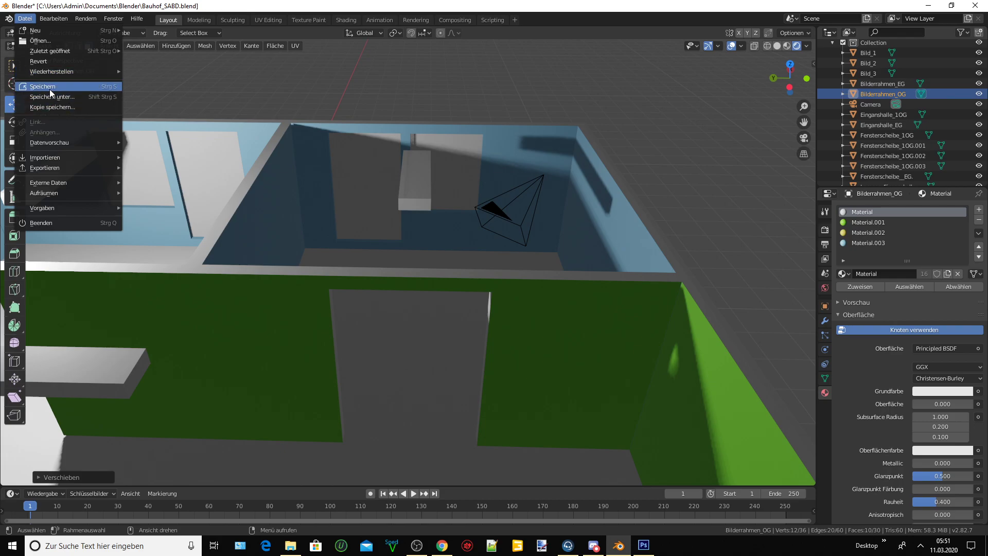
left_click(50, 89)
left_click(28, 19)
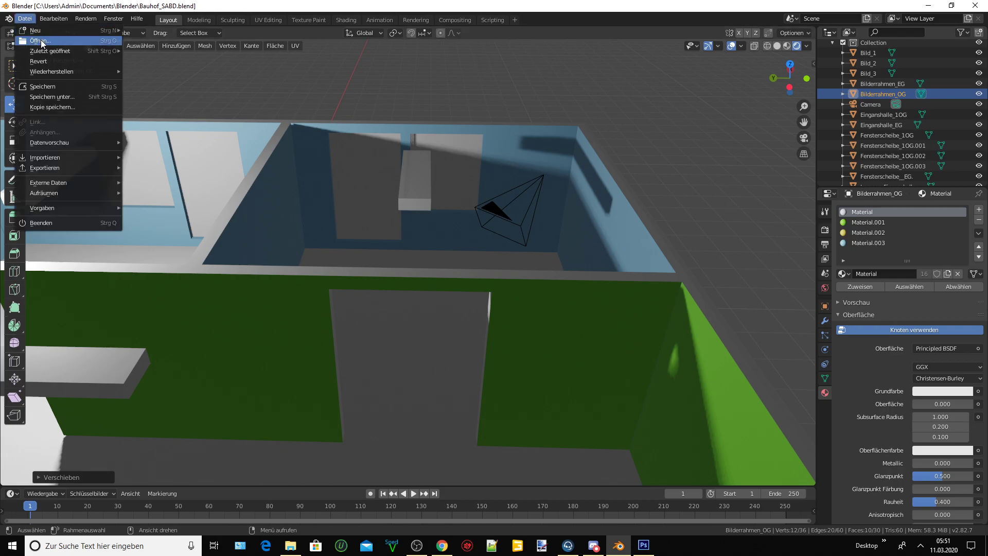
left_click(25, 18)
Switch from Editiermodus to Objektmodus and save the file again
left_click(25, 19)
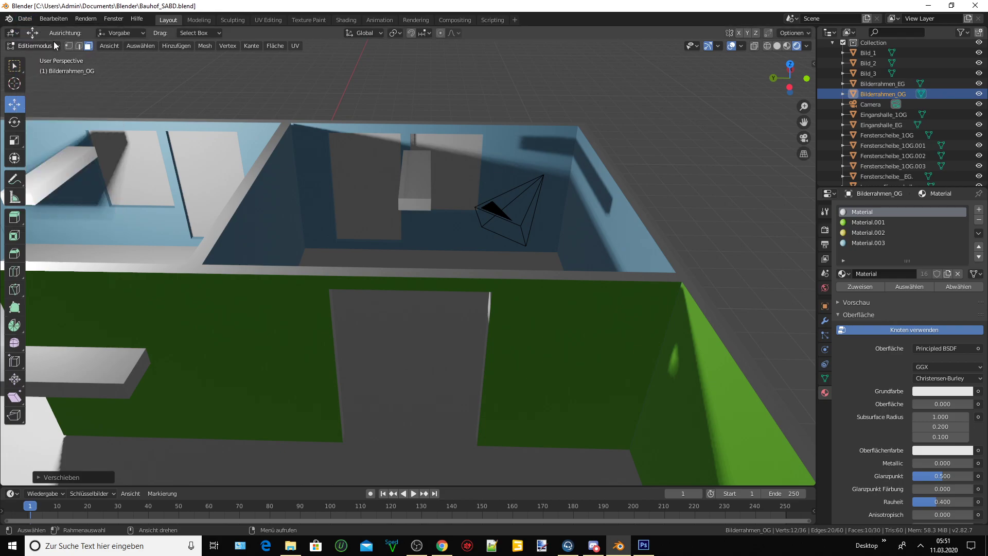
left_click(36, 57)
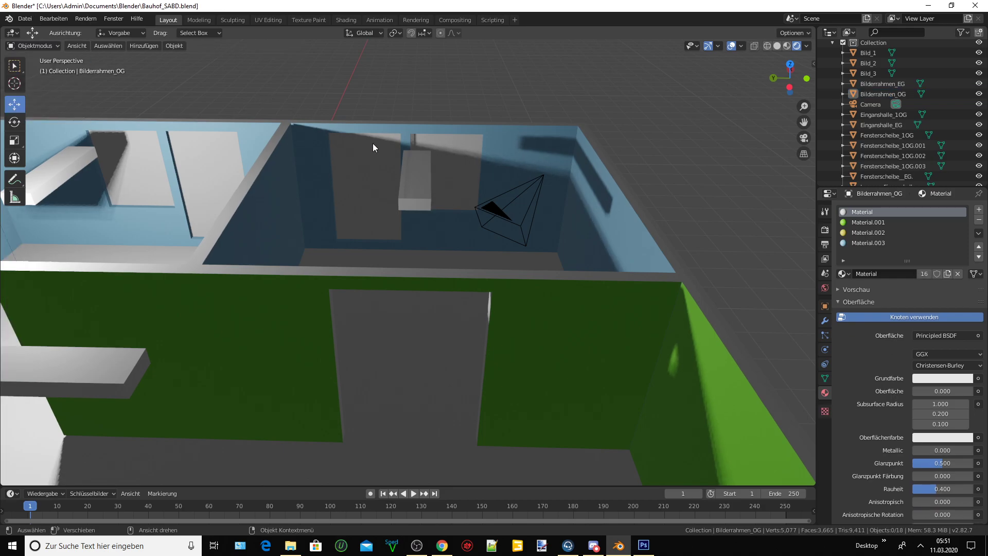
scroll(143, 78, "down", 3)
left_click(25, 18)
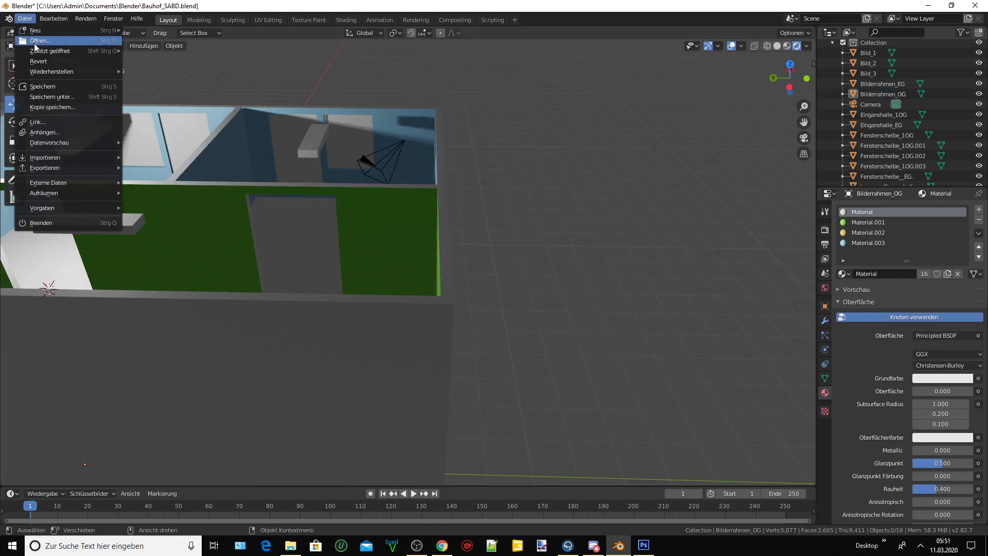
left_click(48, 89)
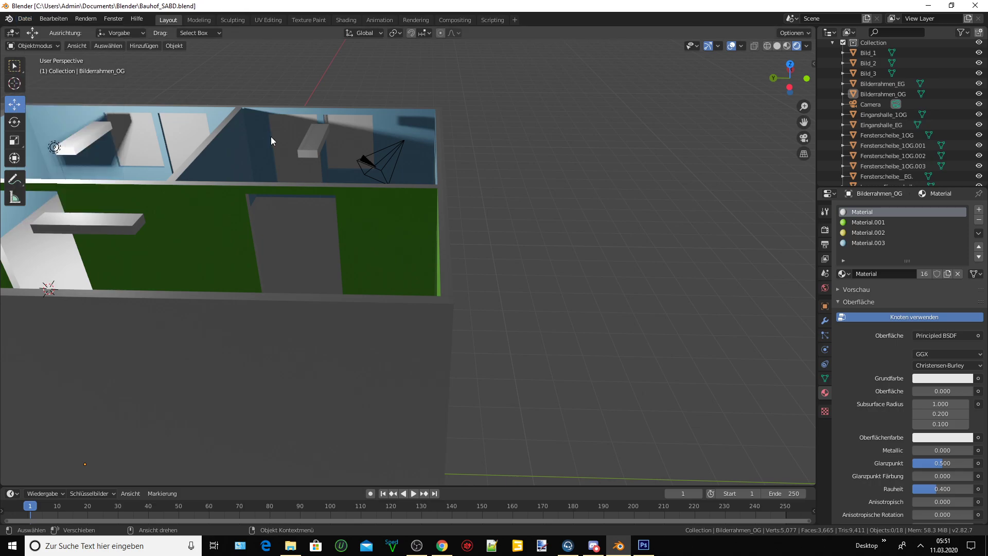
scroll(271, 136, "down", 3)
middle_click_drag(340, 137, 174, 133)
left_click_drag(803, 121, 417, 243)
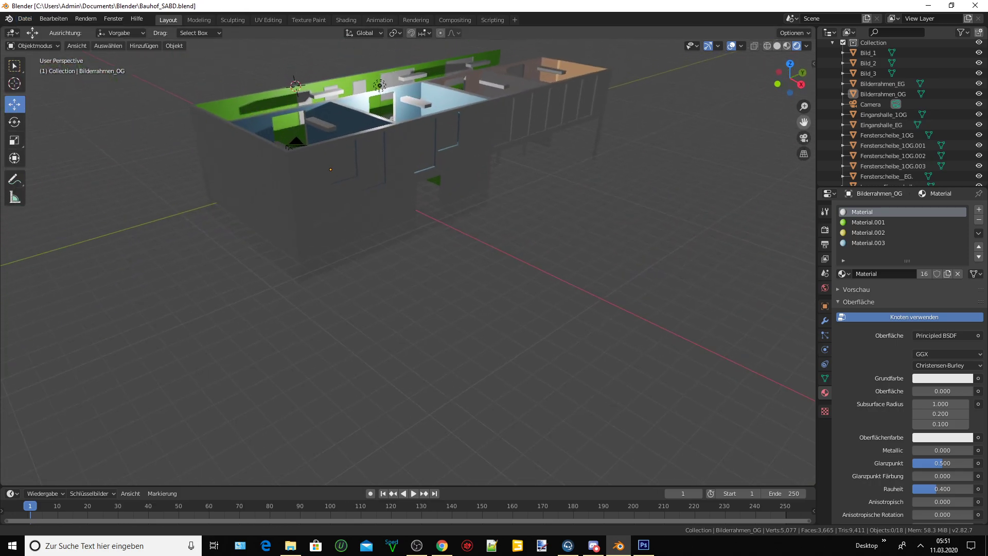
mouse_move(417, 243)
middle_mouse_down()
mouse_move(361, 239)
mouse_move(569, 212)
middle_mouse_up()
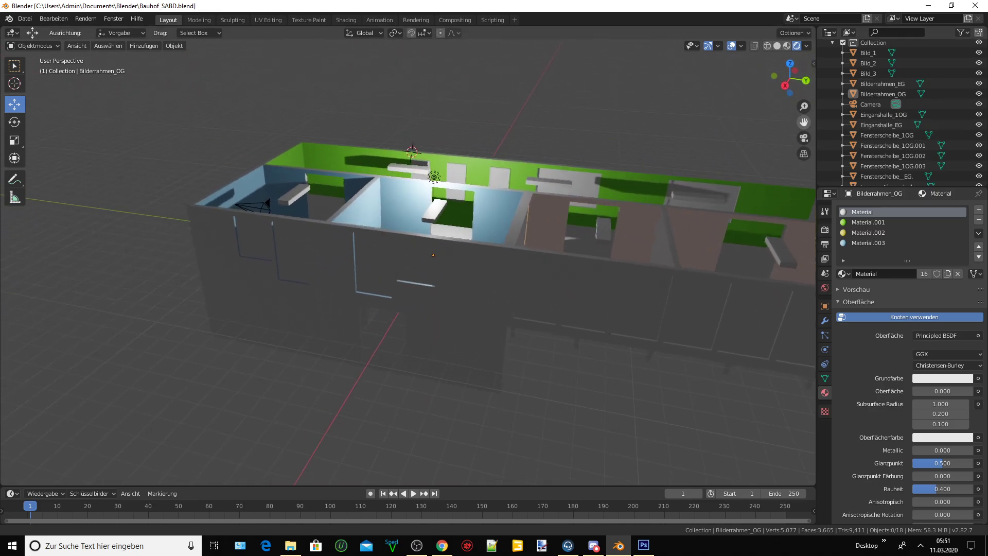
left_click_drag(808, 124, 652, 213)
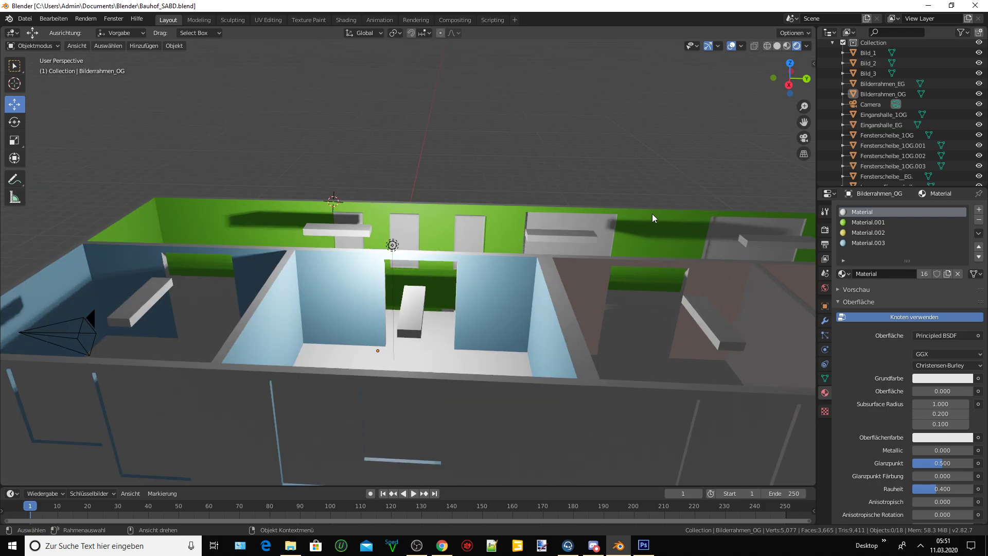
mouse_move(582, 206)
middle_mouse_down()
mouse_move(633, 208)
mouse_move(597, 218)
mouse_move(683, 199)
mouse_move(588, 211)
middle_mouse_up()
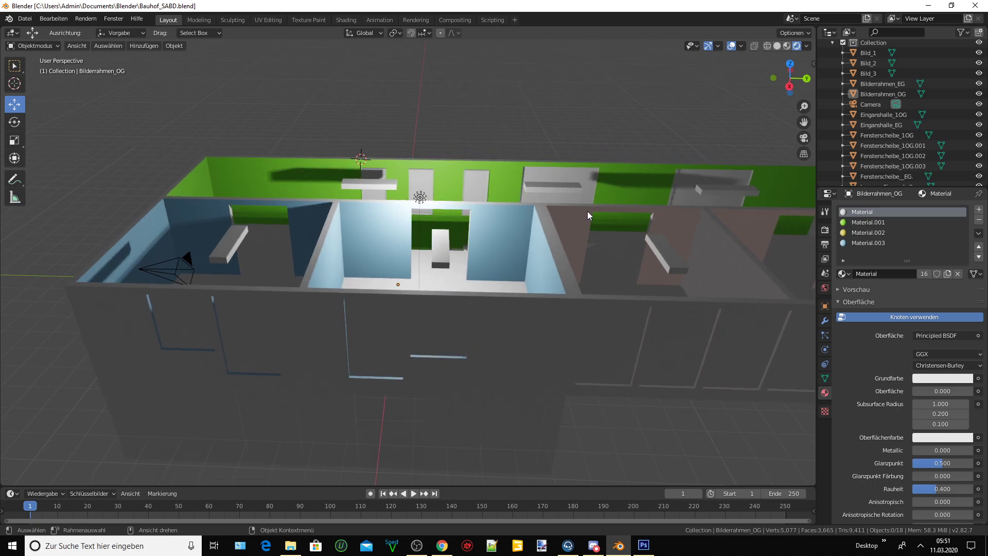